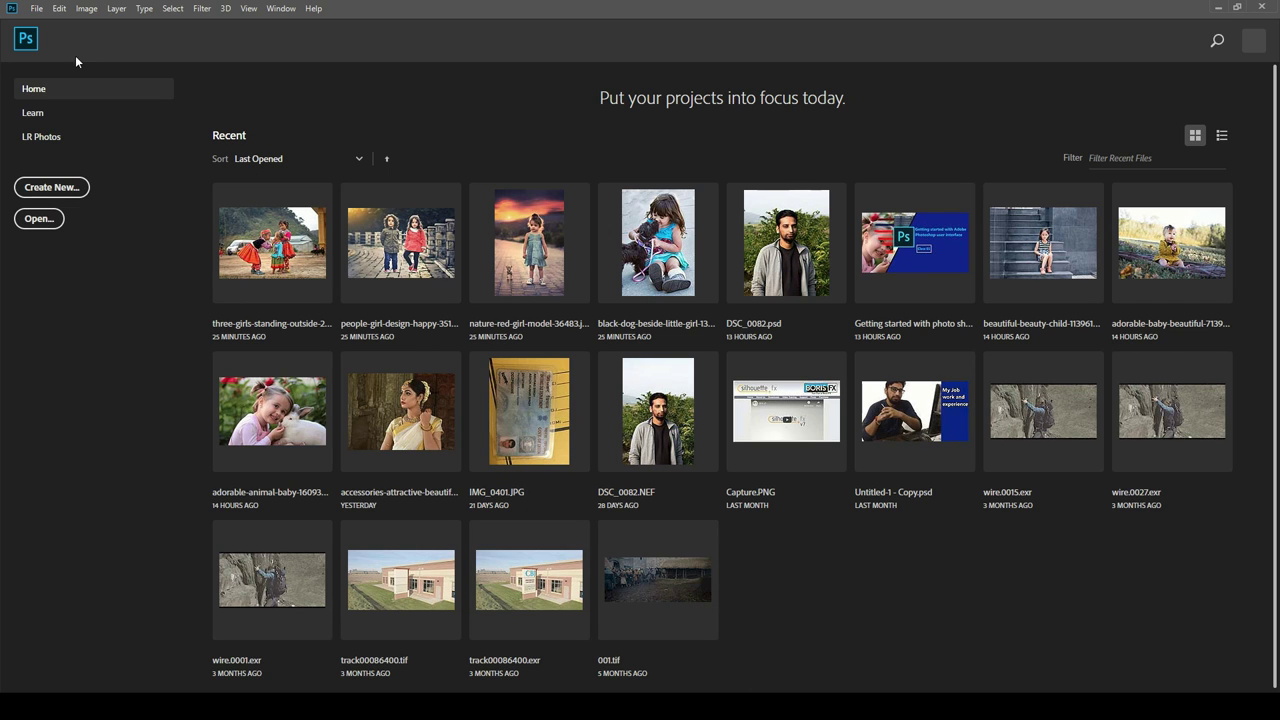
Step: Create a blank white 7 × 5 in, 300 ppi RGB Photo-preset document named 'cllass 02'
left_click(38, 11)
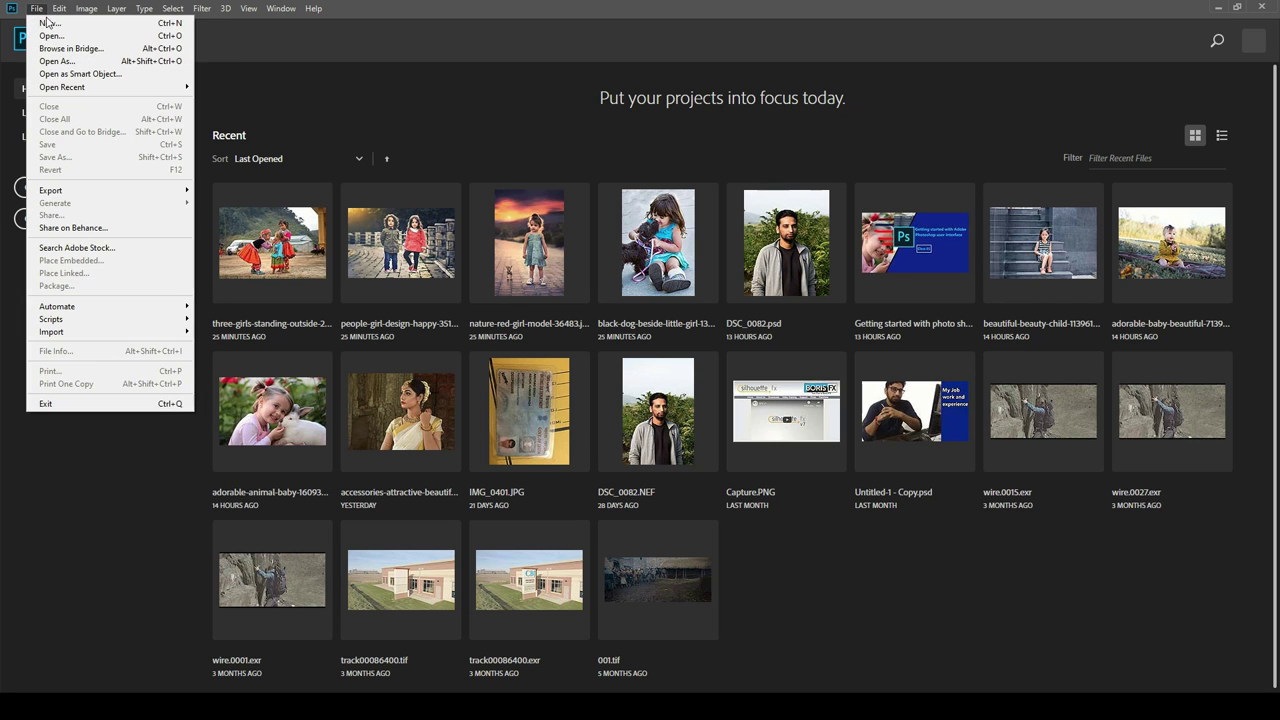
left_click(48, 22)
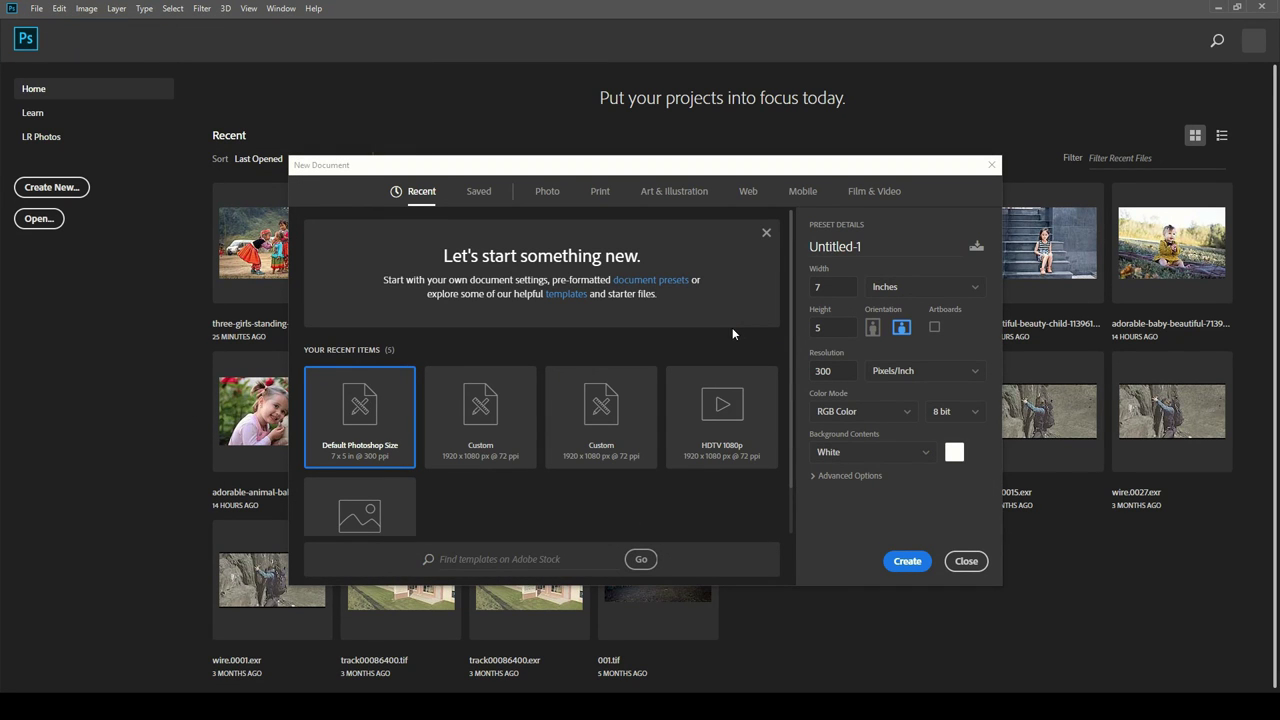
left_click(480, 192)
left_click(550, 192)
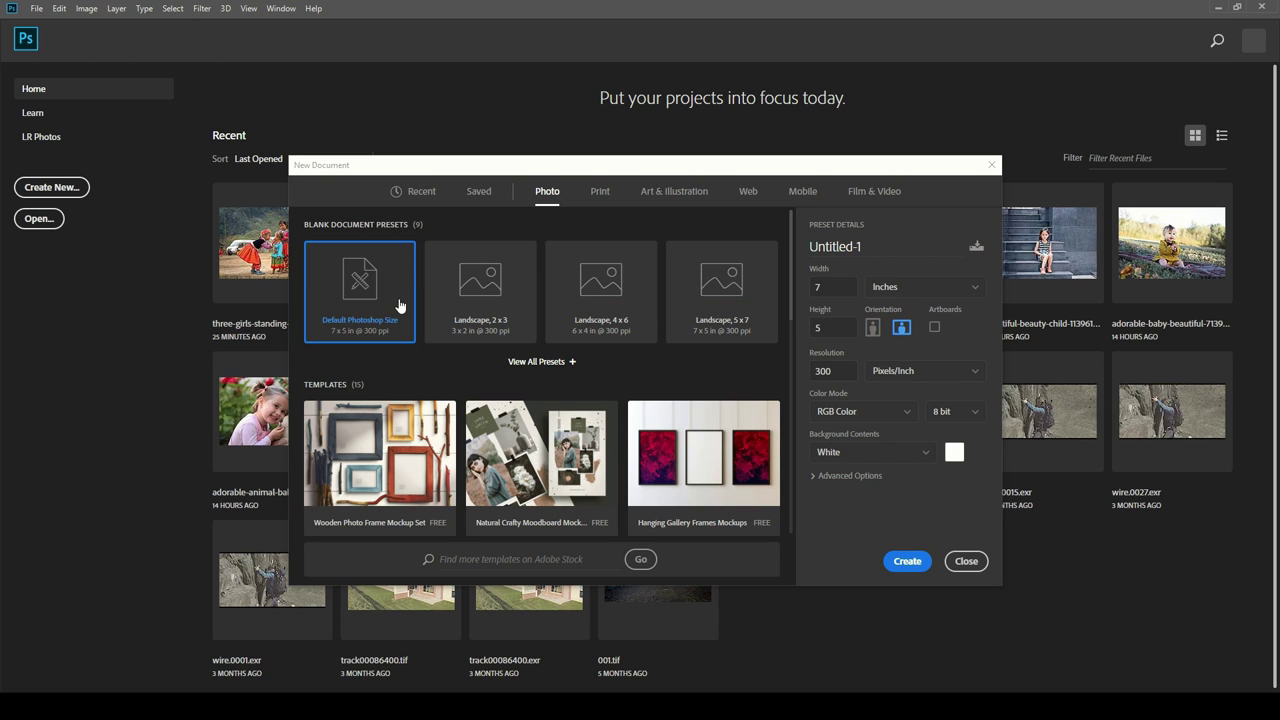
left_click(881, 250)
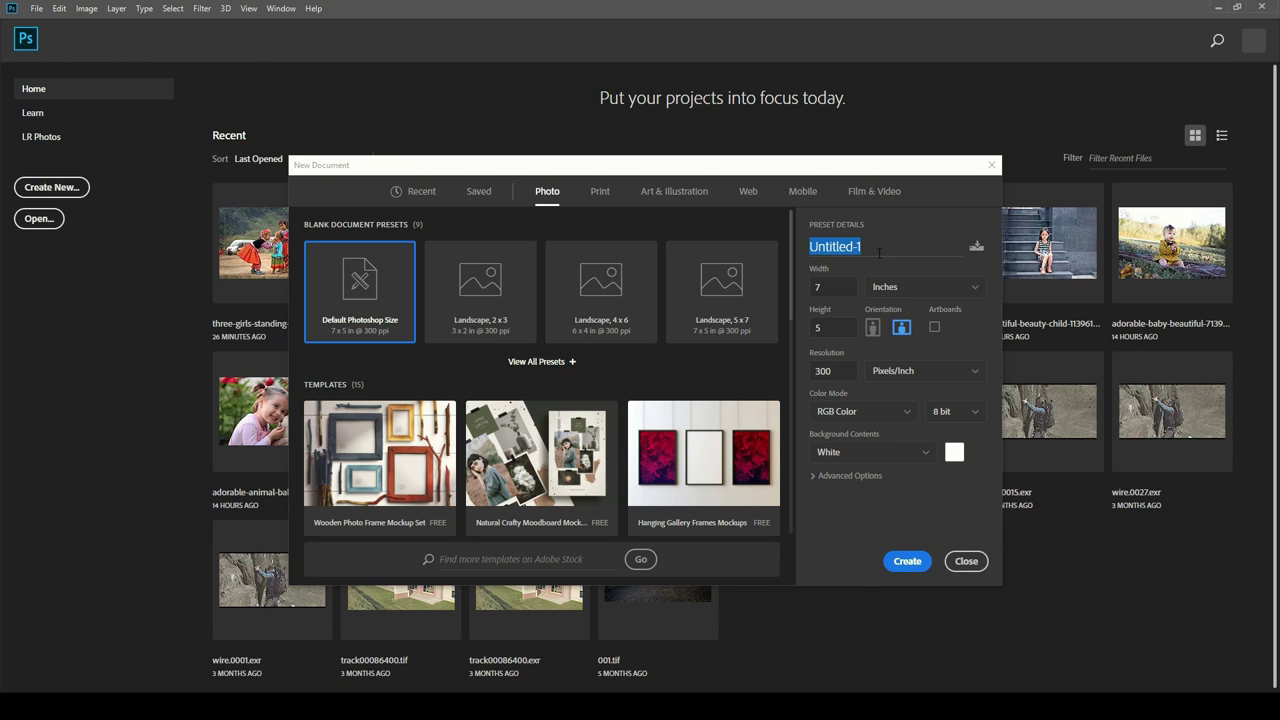
key("BackSpace")
type("cllass 02")
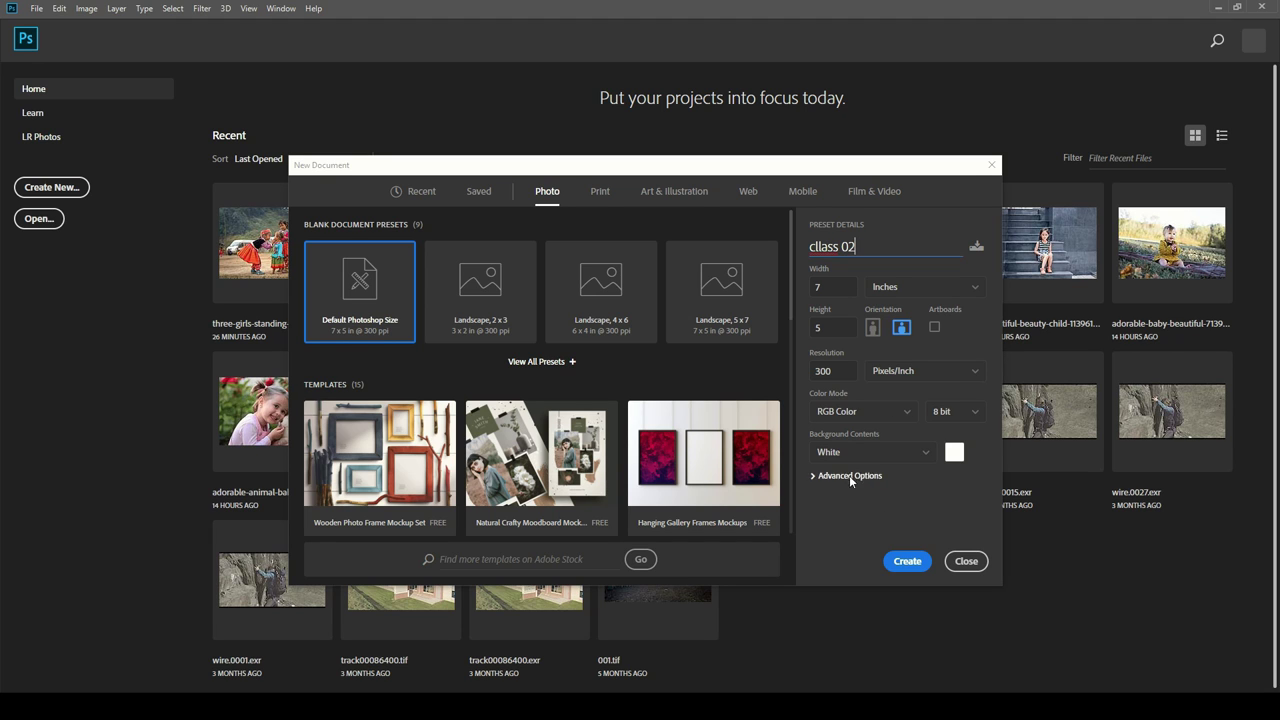
left_click(884, 515)
left_click(971, 432)
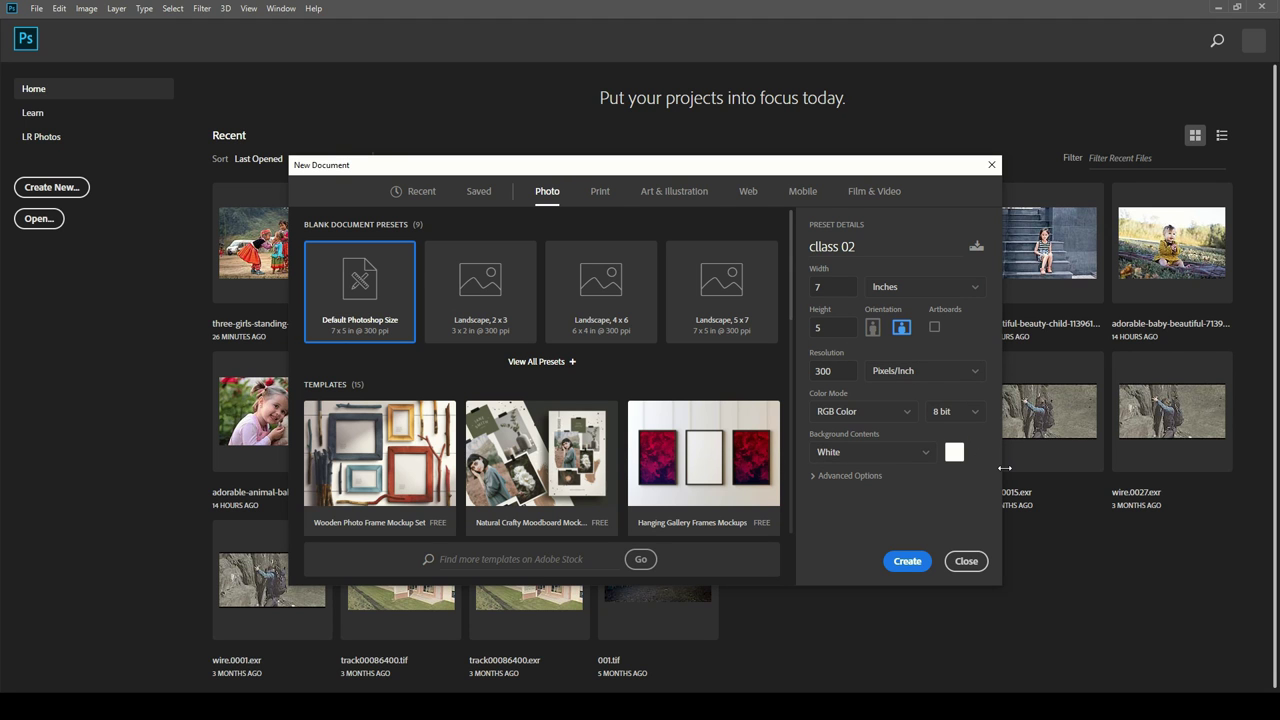
left_click(908, 563)
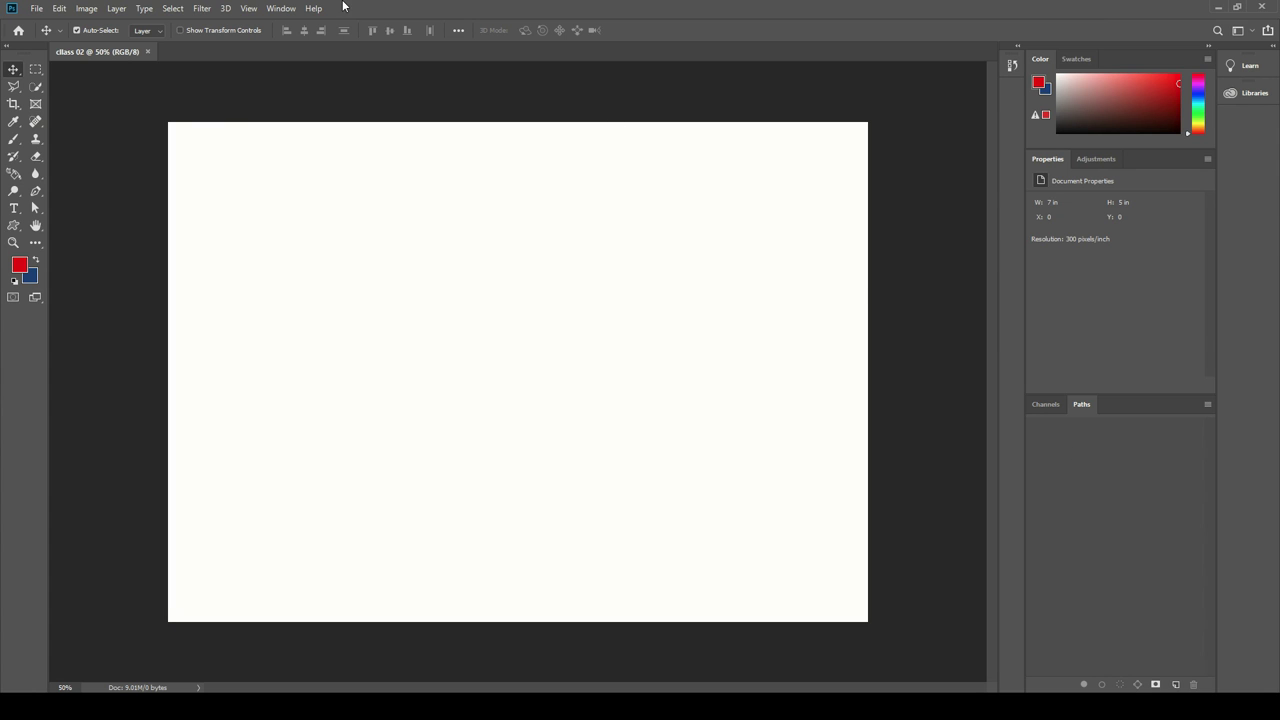
Step: Show the Layers panel with its locked Background layer and move it beside the canvas
left_click(278, 10)
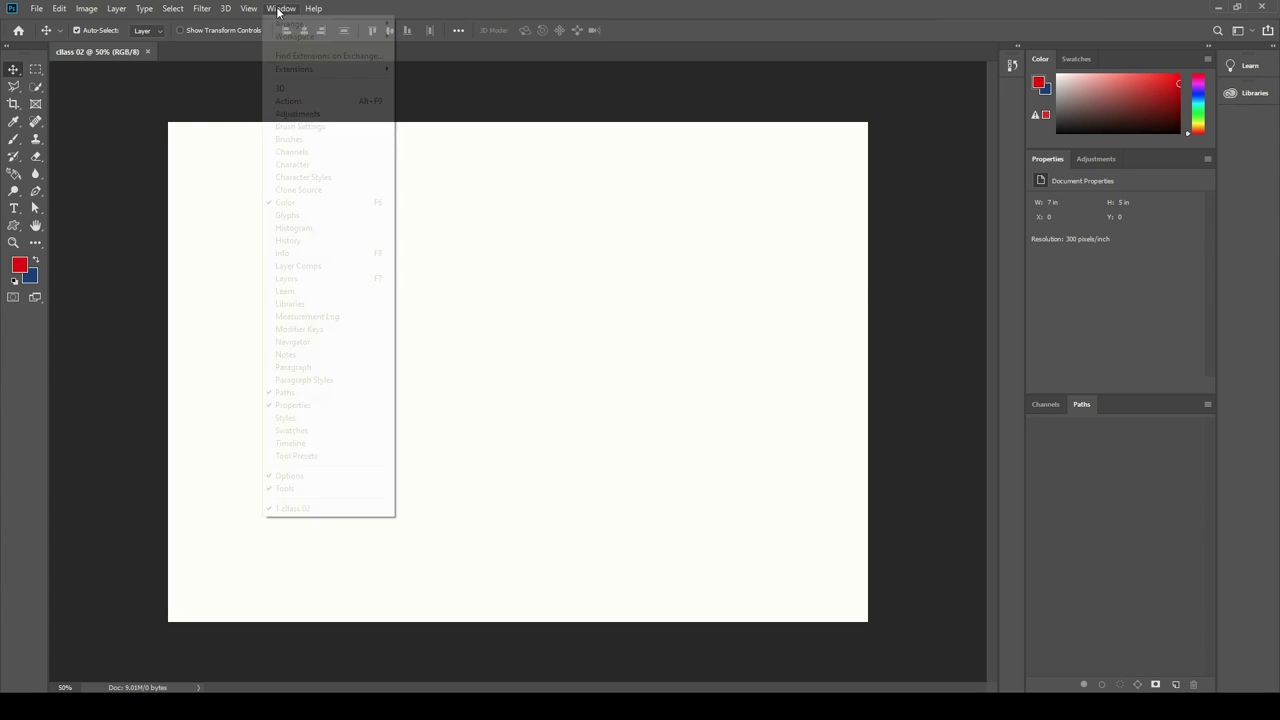
left_click(360, 281)
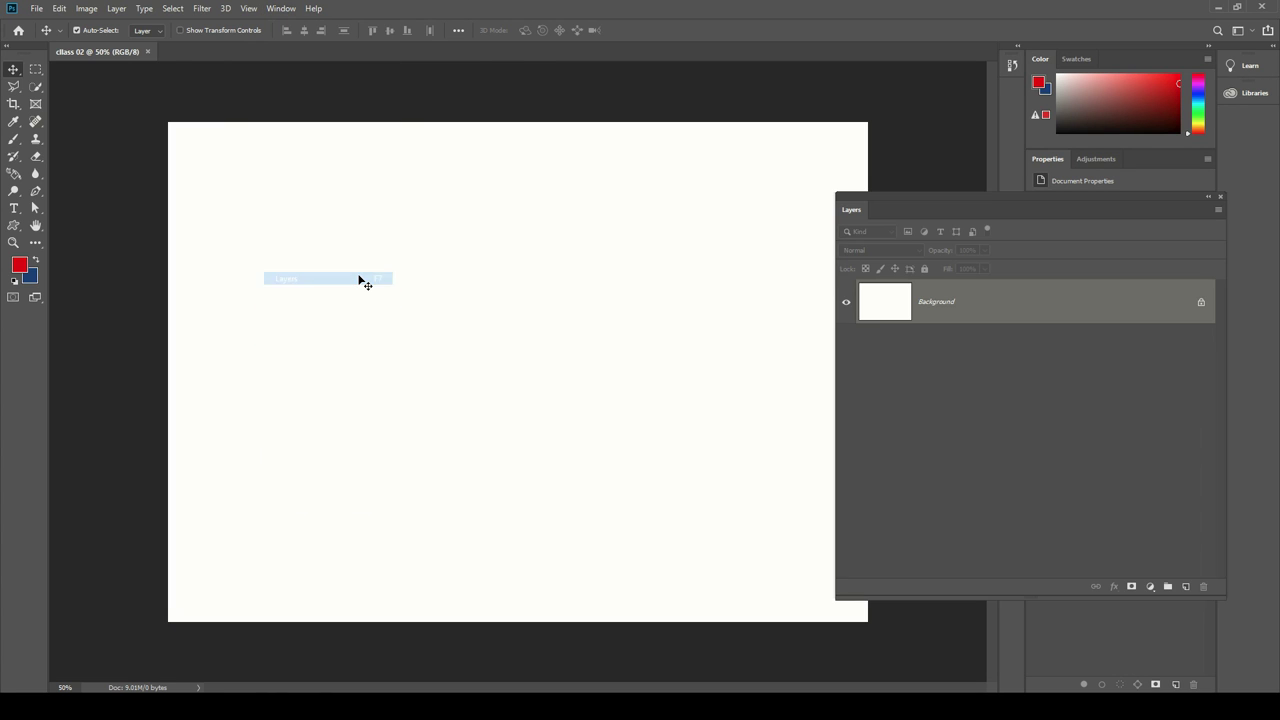
mouse_move(983, 210)
left_mouse_down()
mouse_move(1019, 156)
mouse_move(999, 150)
left_mouse_up()
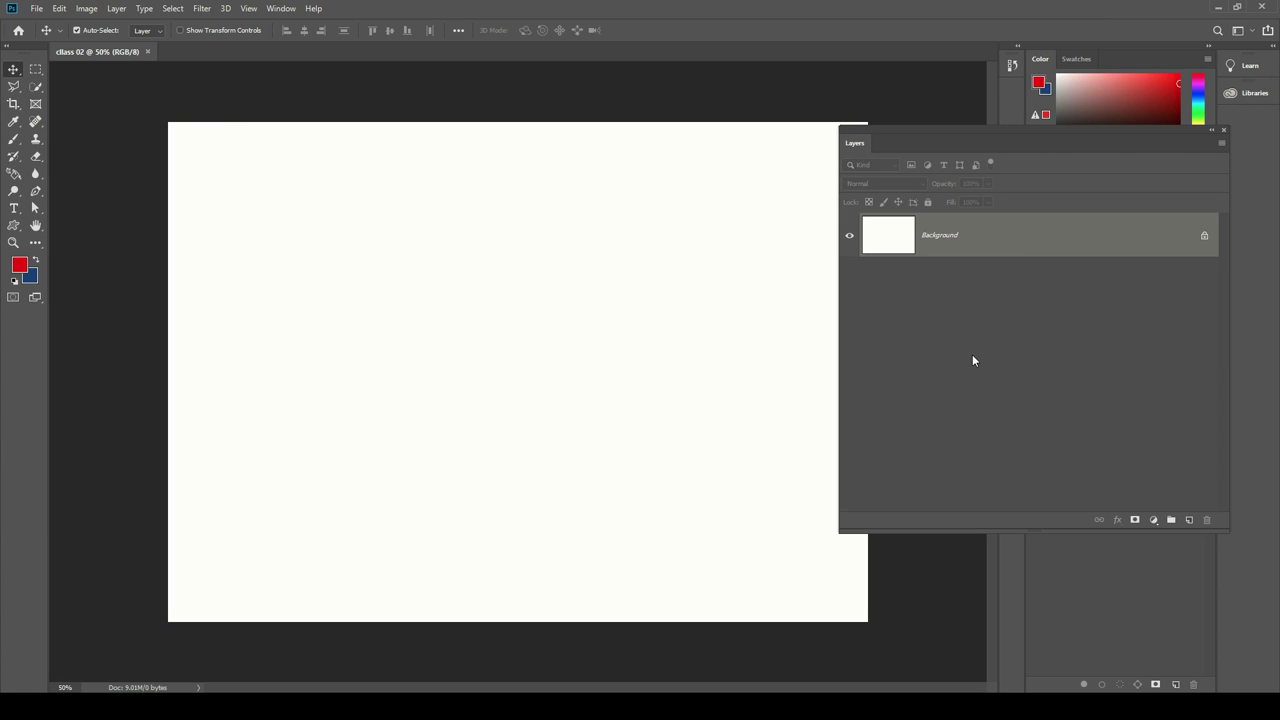
Step: Open all four children JPGs from the 'Layers Panel_ class 02' folder at once
left_click(37, 9)
left_click(57, 35)
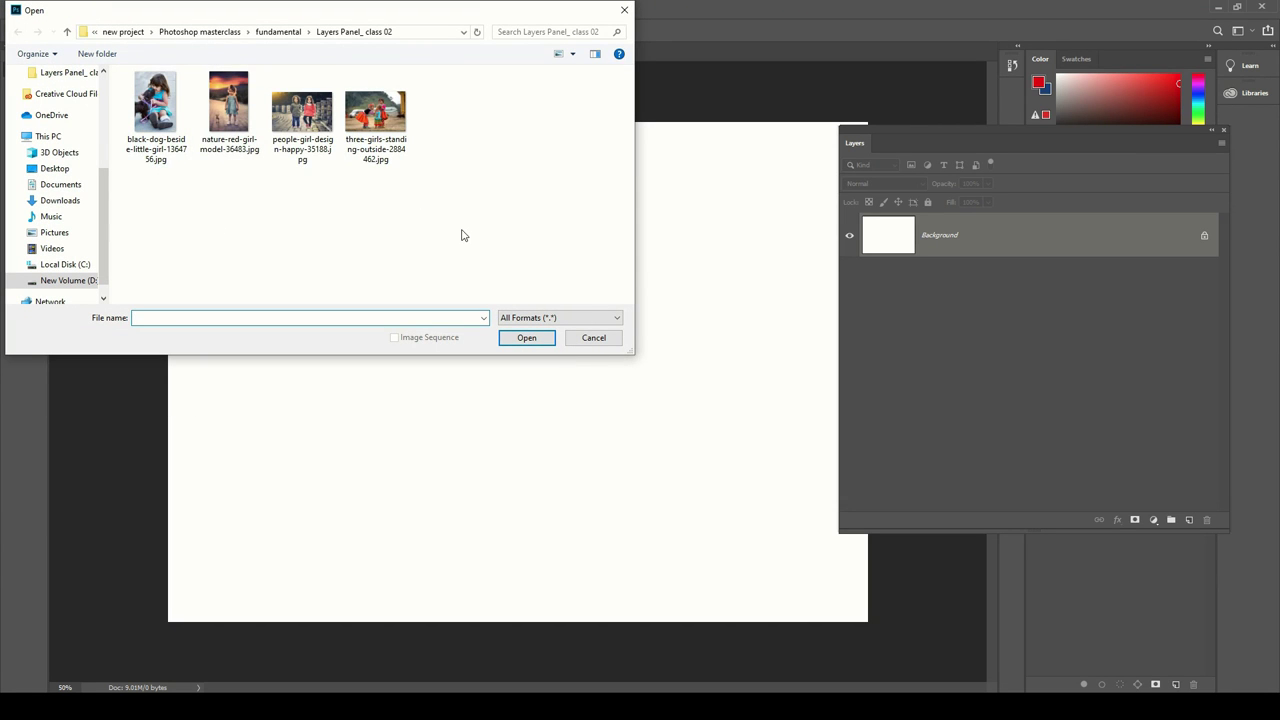
left_click_drag(462, 235, 50, 65)
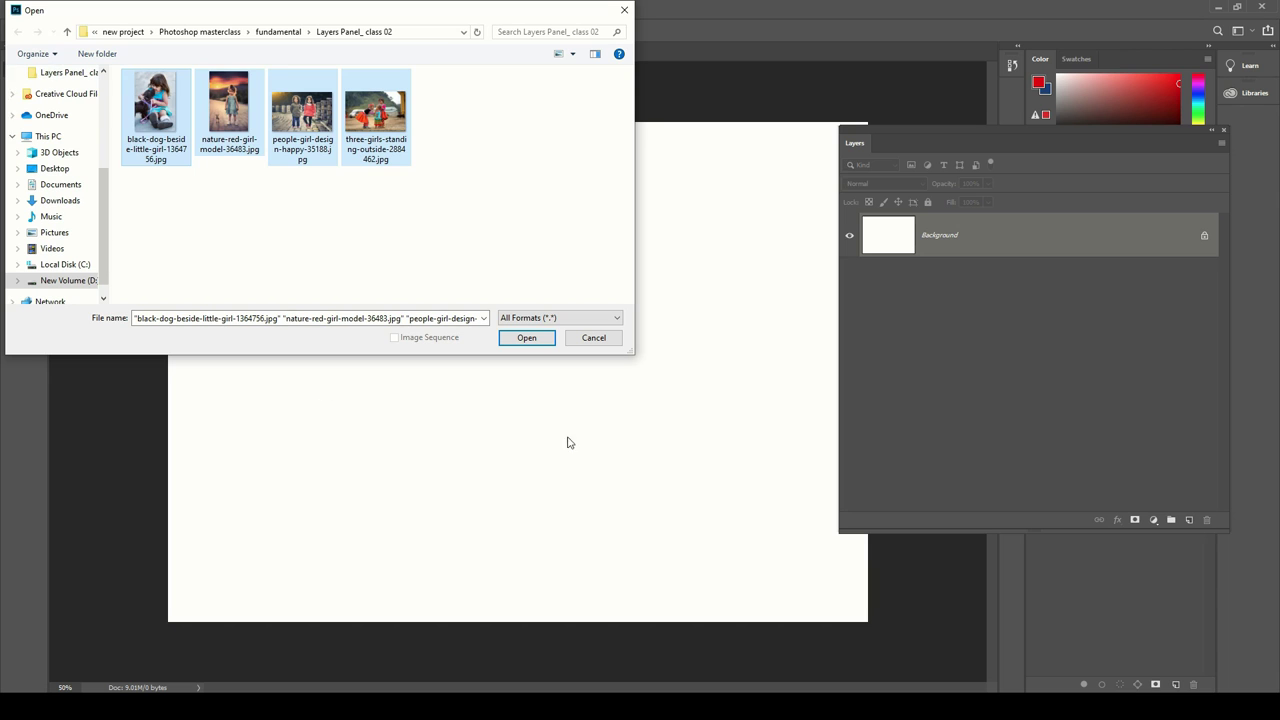
left_click(522, 337)
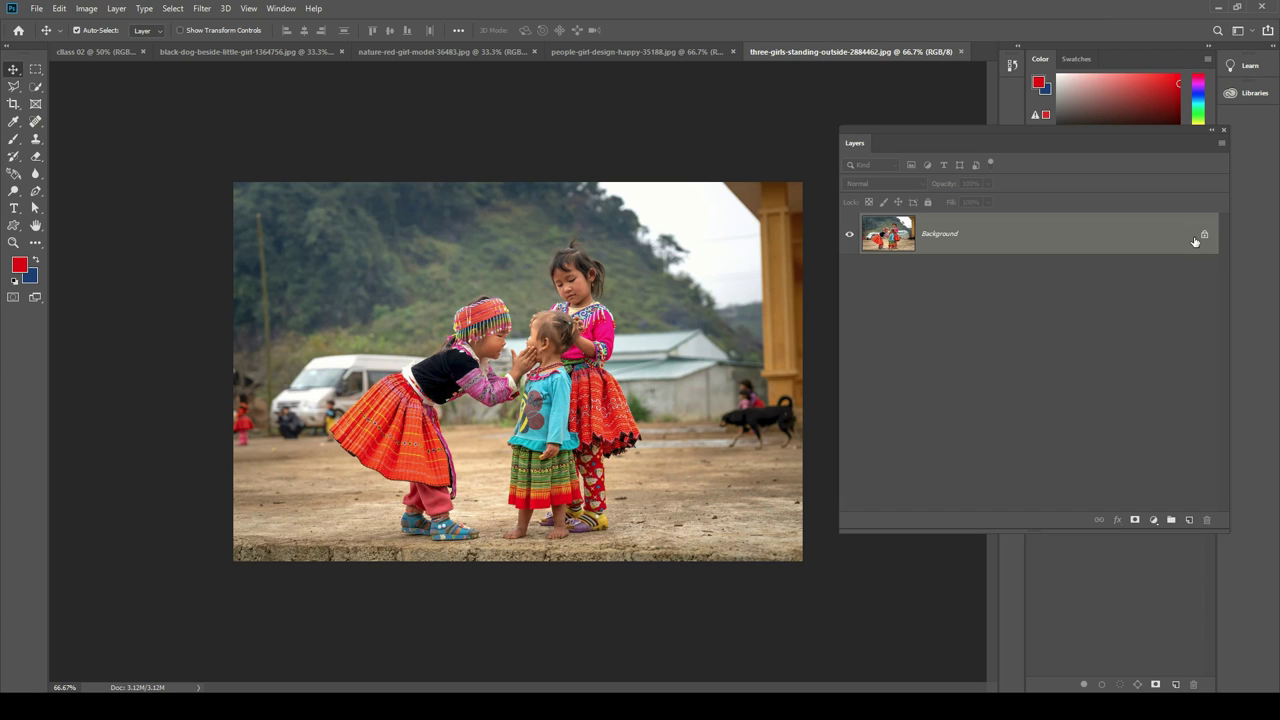
Step: Flip between the document tabs, then try Duplicate Layer on the three-girls Background and cancel it
left_click(98, 51)
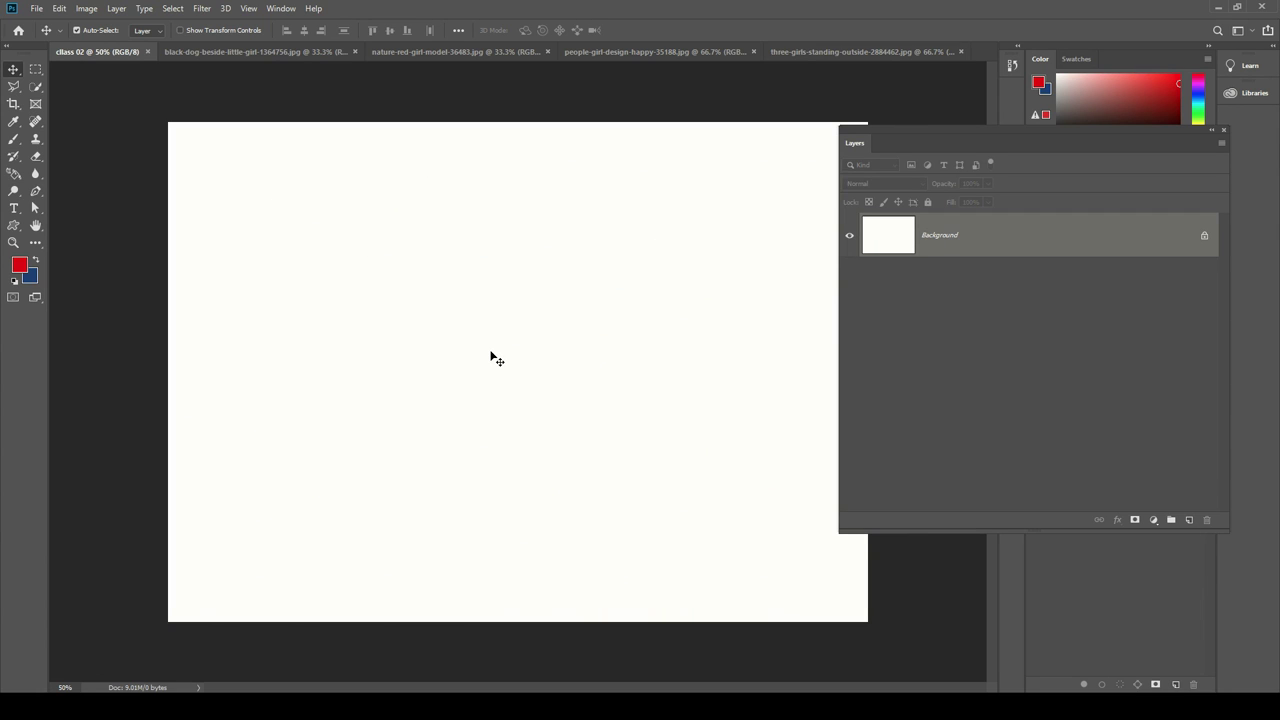
left_click(268, 51)
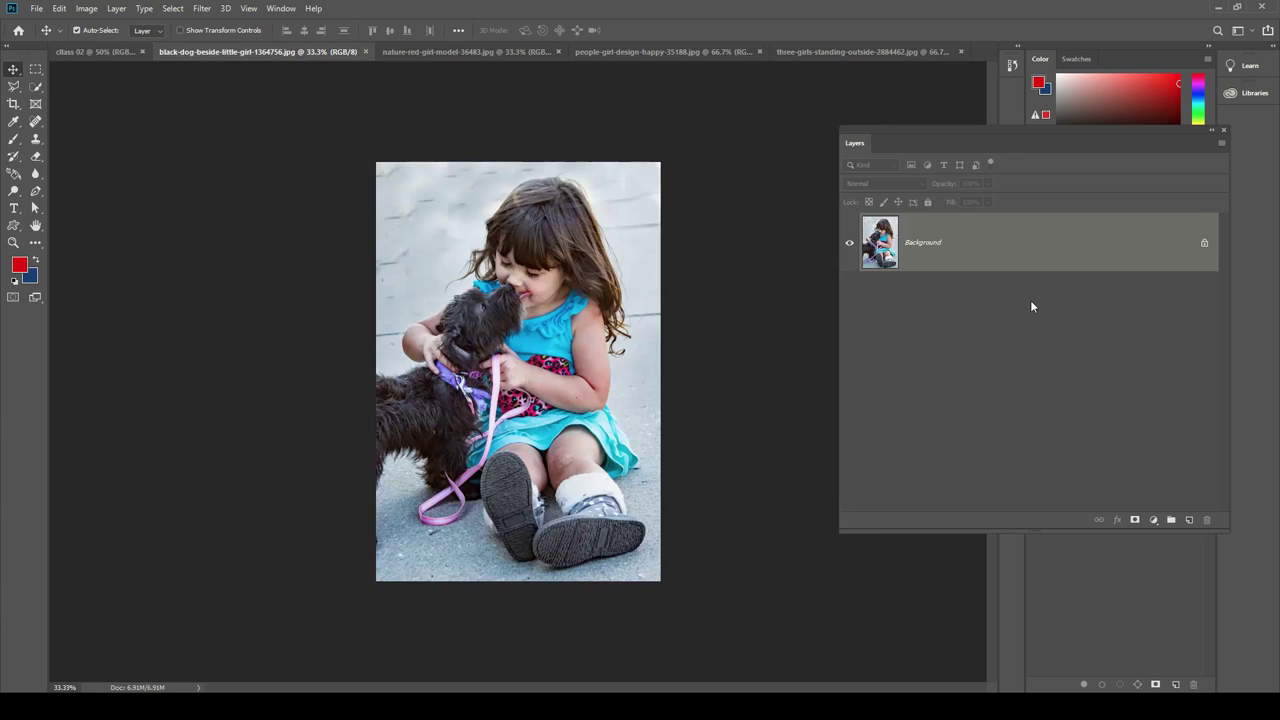
left_click(97, 51)
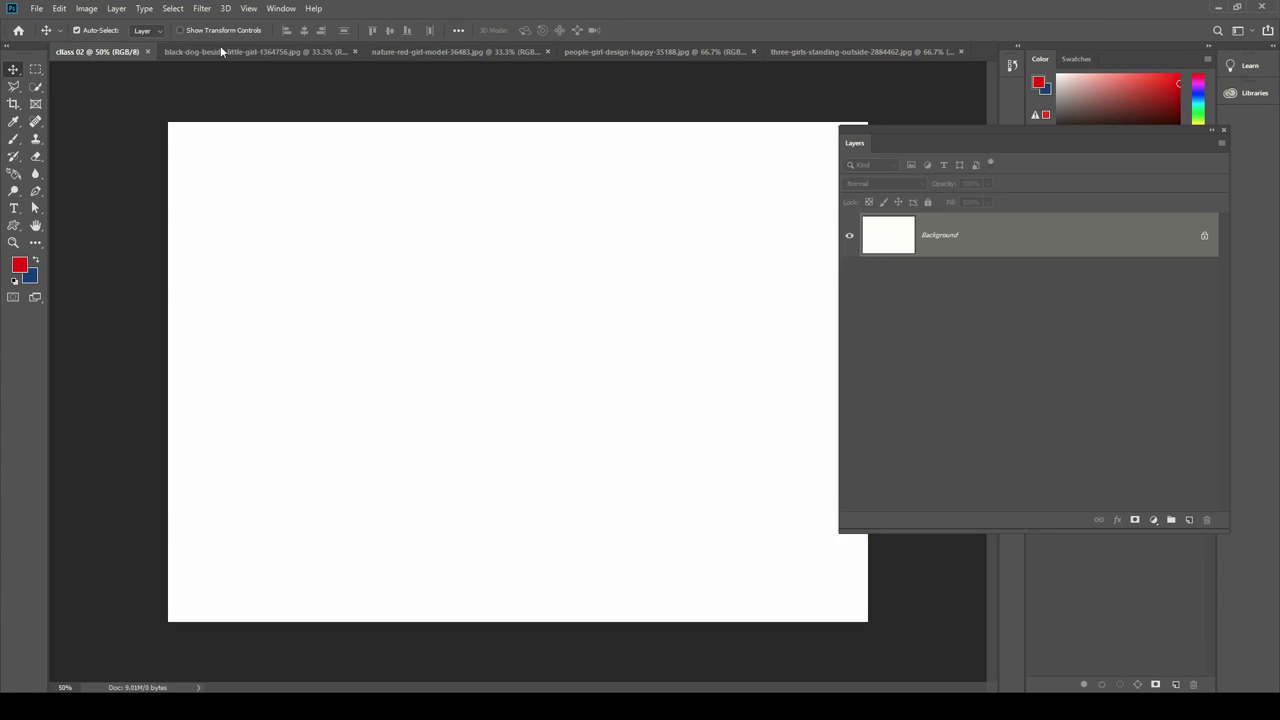
left_click(812, 50)
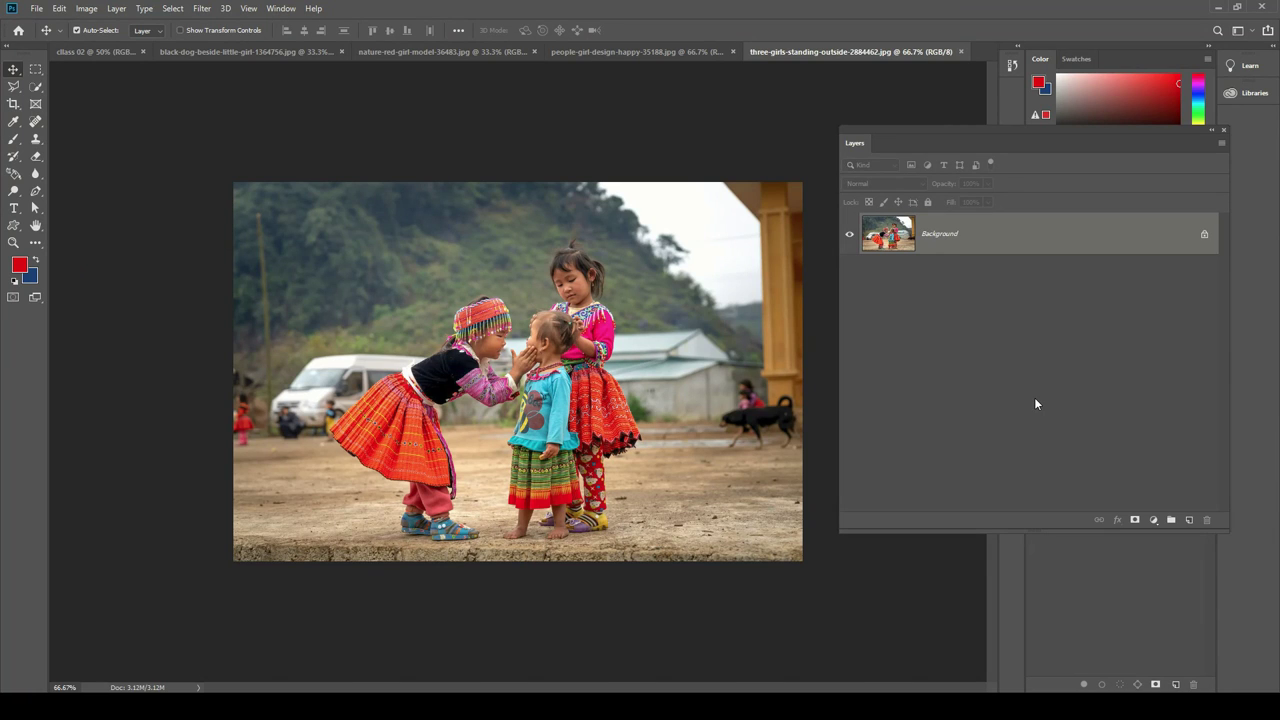
right_click(979, 256)
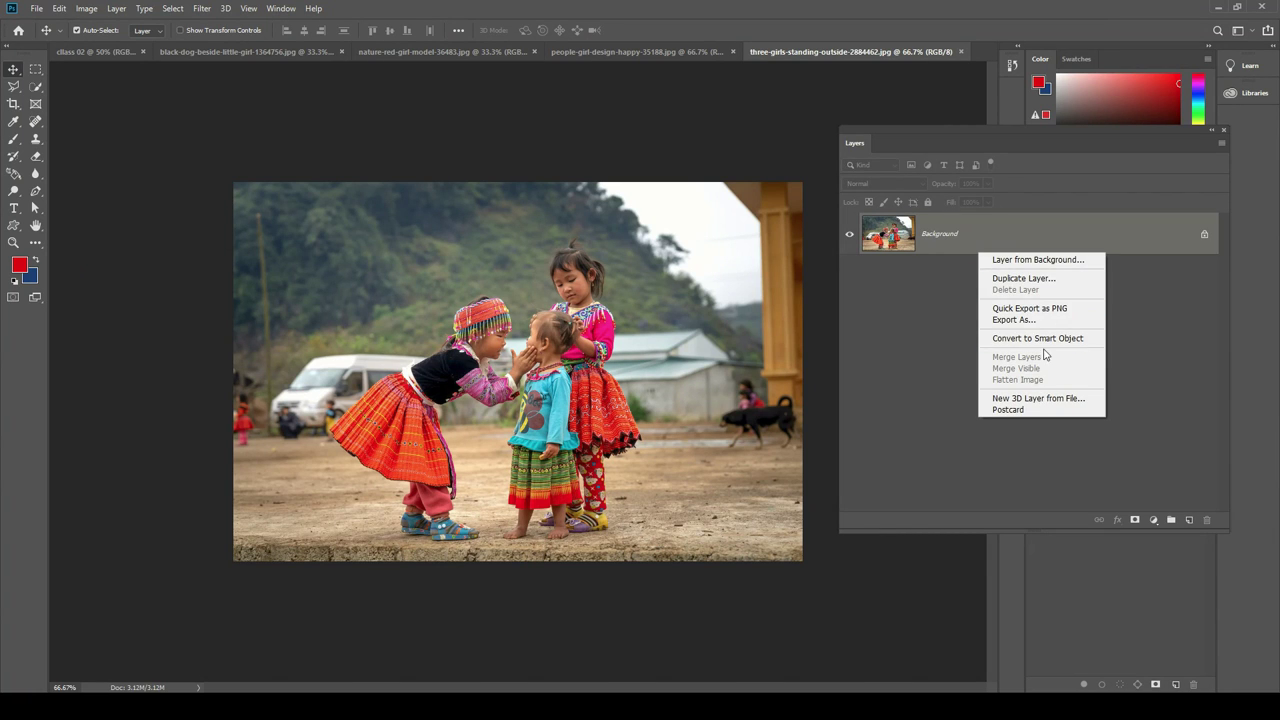
left_click(1040, 279)
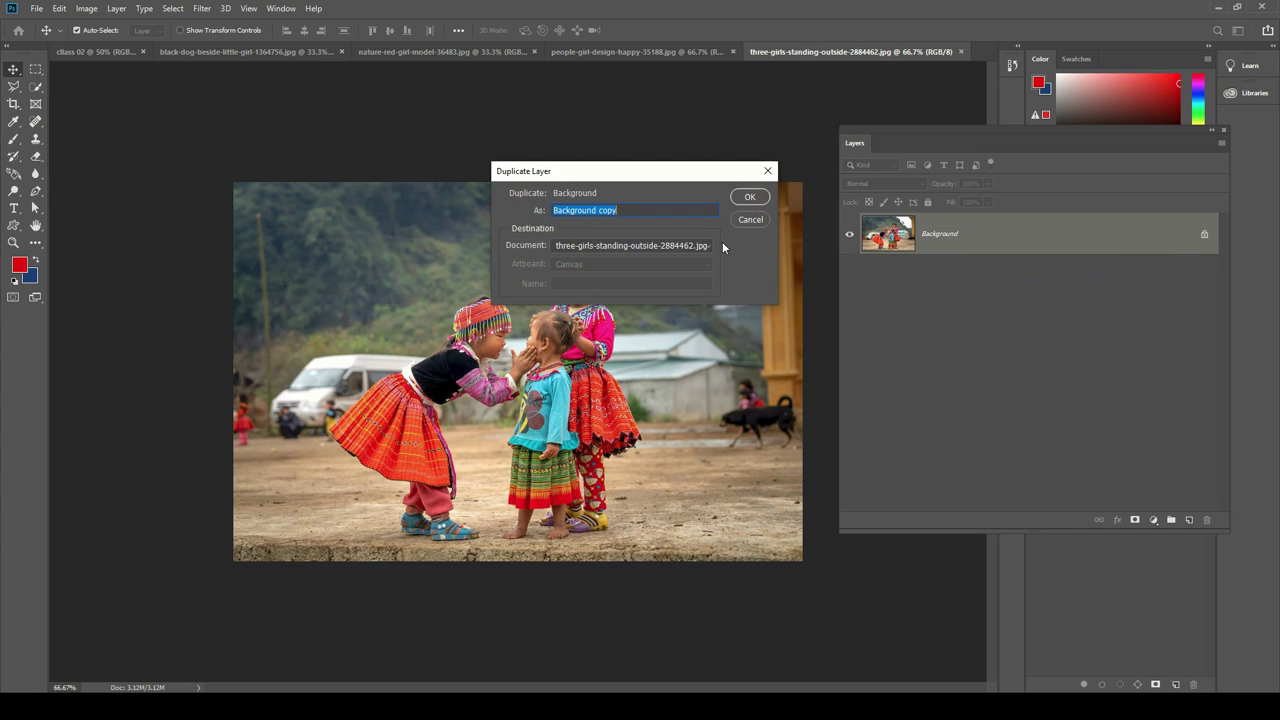
left_click(710, 245)
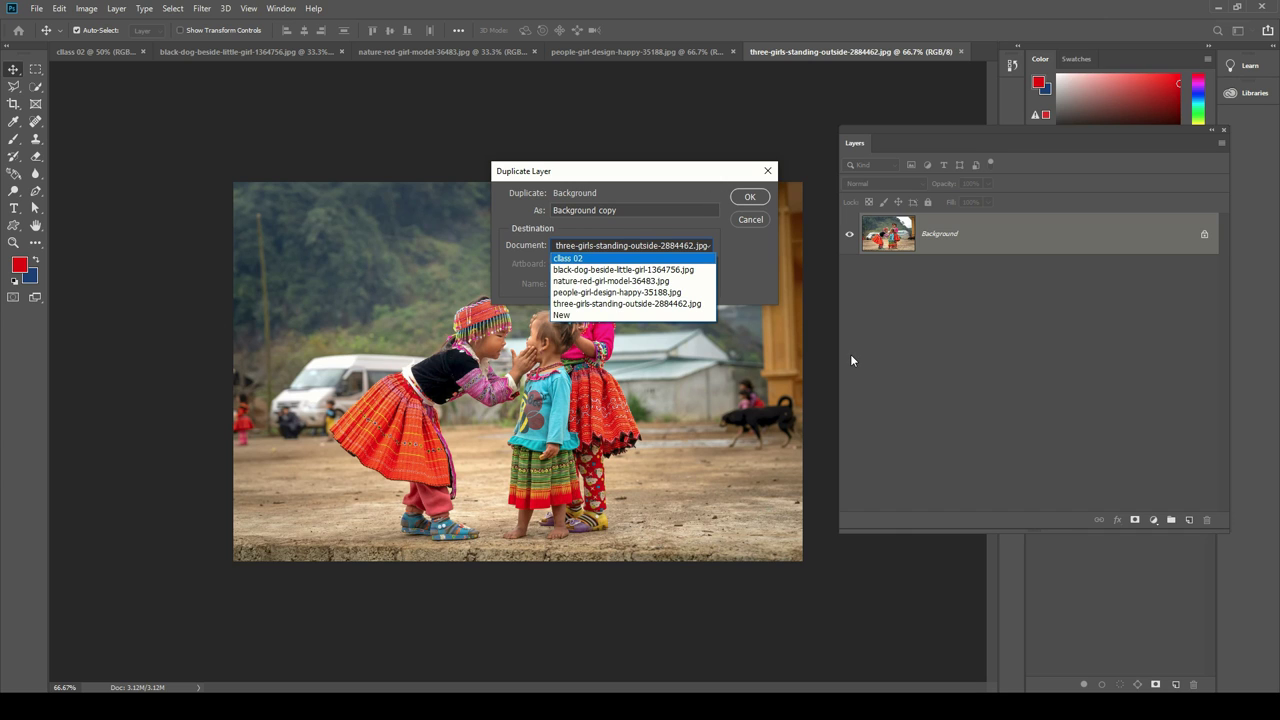
left_click(768, 171)
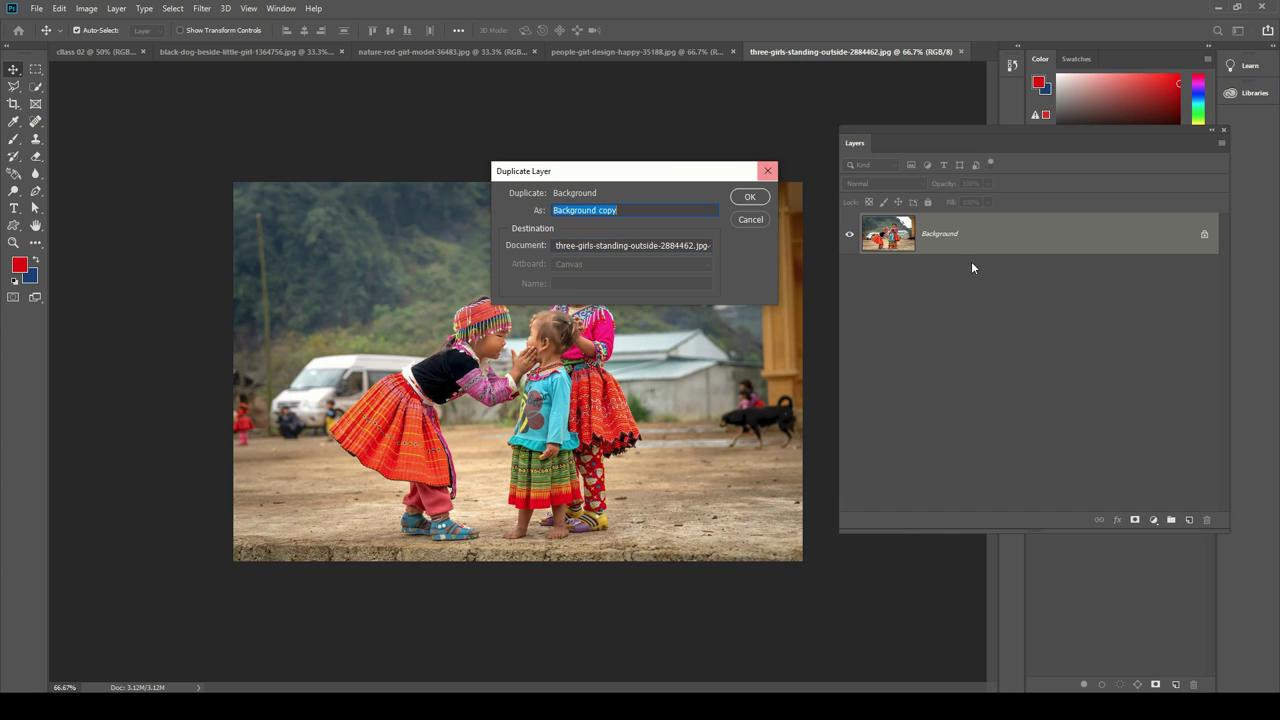
left_click(763, 222)
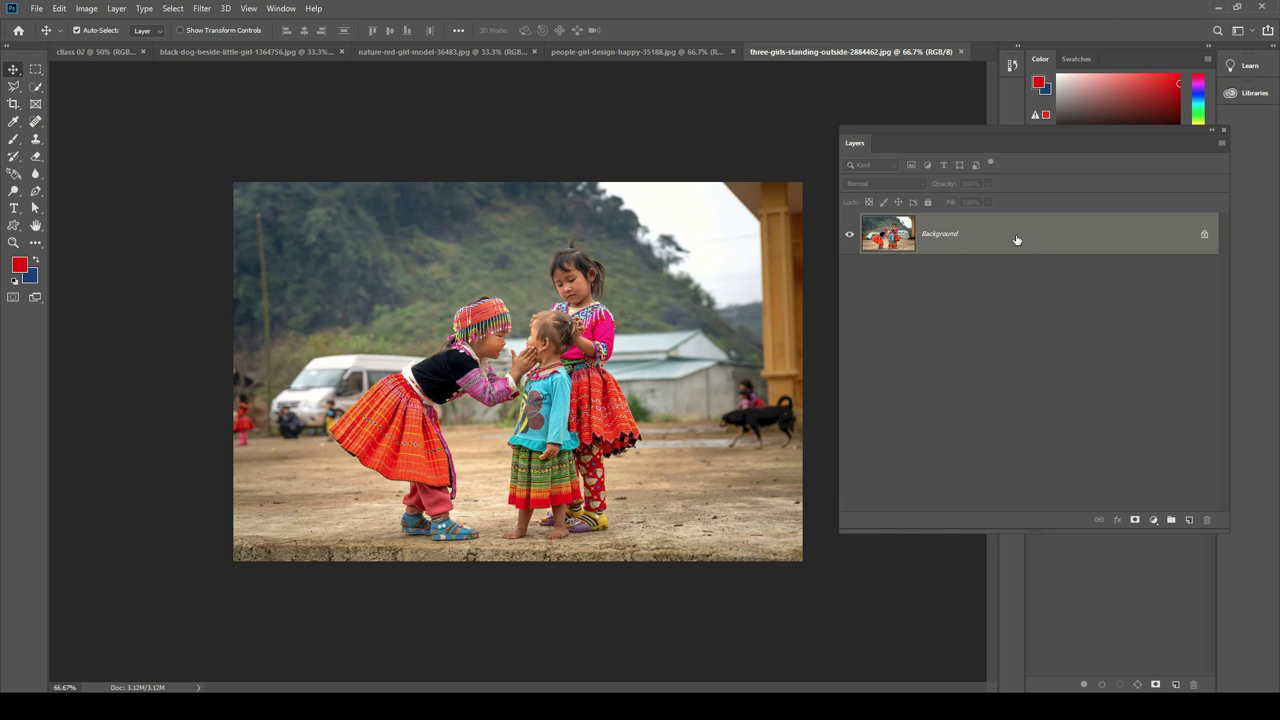
Step: Drag the three-girls Background layer into cllass 02 as Layer 1
left_click_drag(1016, 240, 1055, 453)
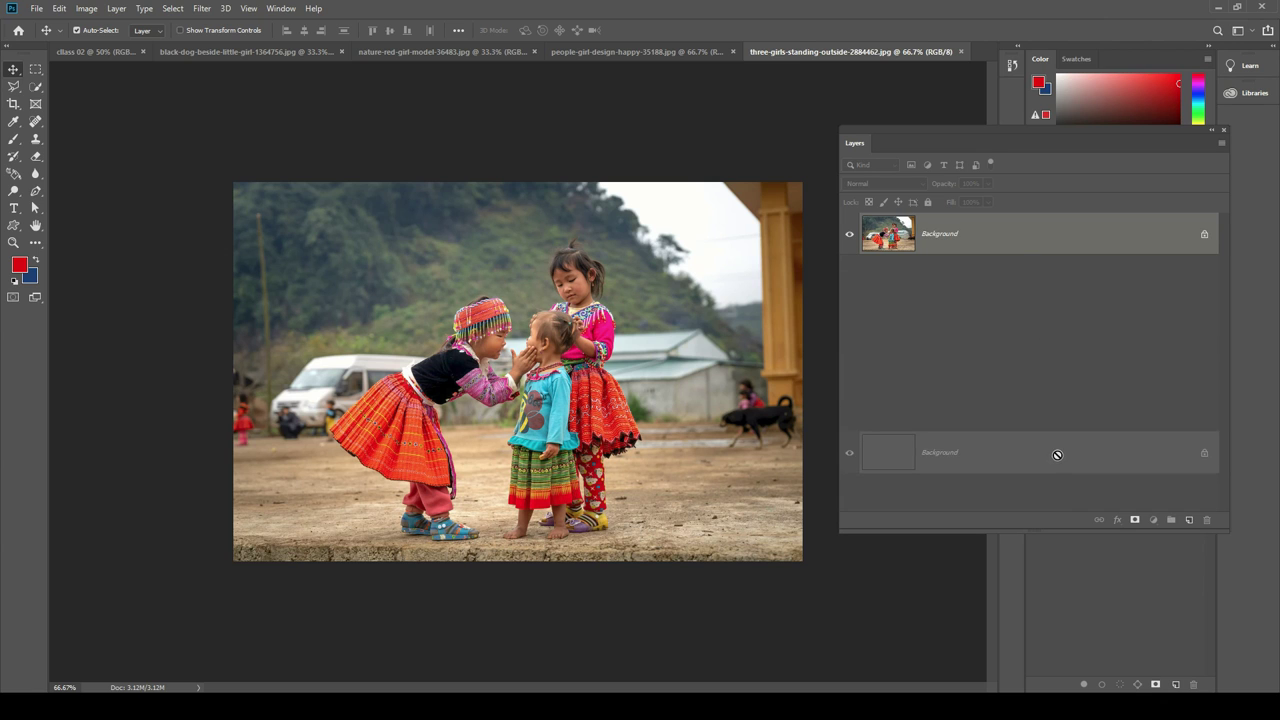
mouse_move(1055, 453)
left_mouse_down()
mouse_move(634, 226)
mouse_move(124, 64)
left_mouse_up()
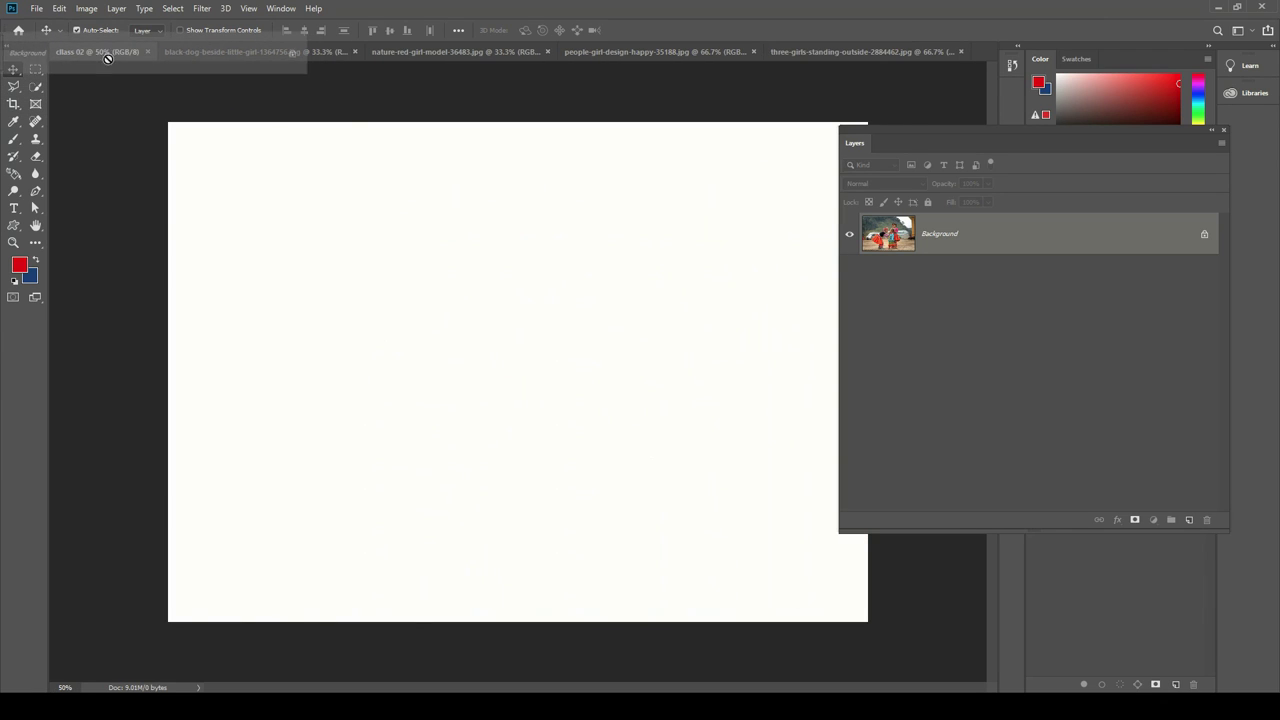
mouse_move(124, 64)
left_mouse_down()
mouse_move(427, 454)
mouse_move(631, 446)
mouse_move(614, 400)
mouse_move(522, 375)
mouse_move(523, 364)
left_mouse_up()
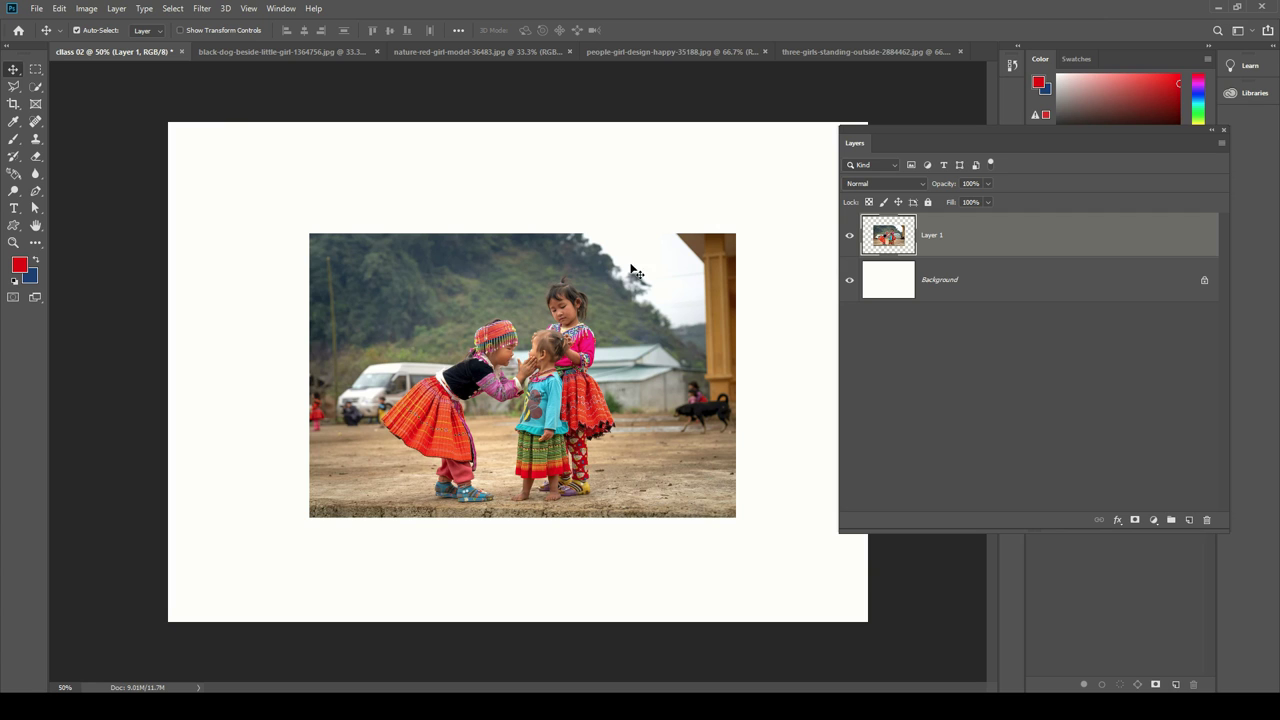
Step: Drag the two-children, sunset-girl and girl-with-black-dog photos into cllass 02 as Layers 2–4
left_click(683, 57)
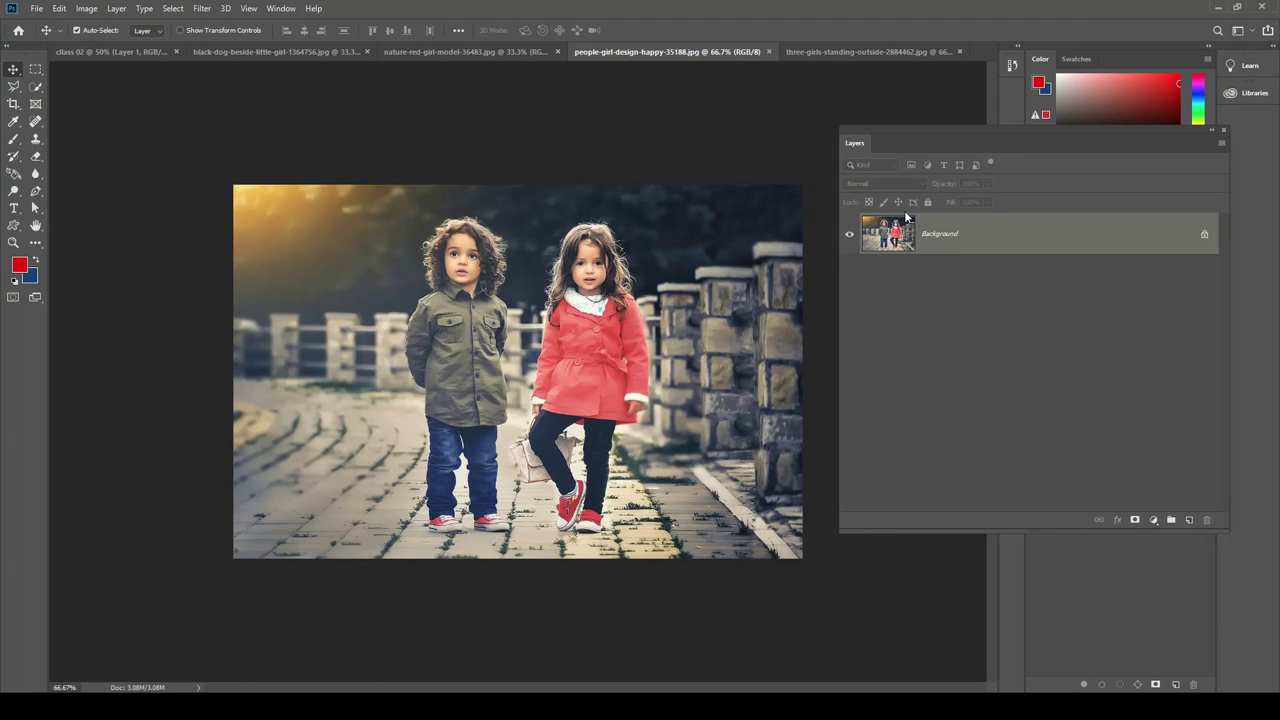
mouse_move(960, 238)
left_mouse_down()
mouse_move(297, 190)
mouse_move(542, 393)
left_mouse_up()
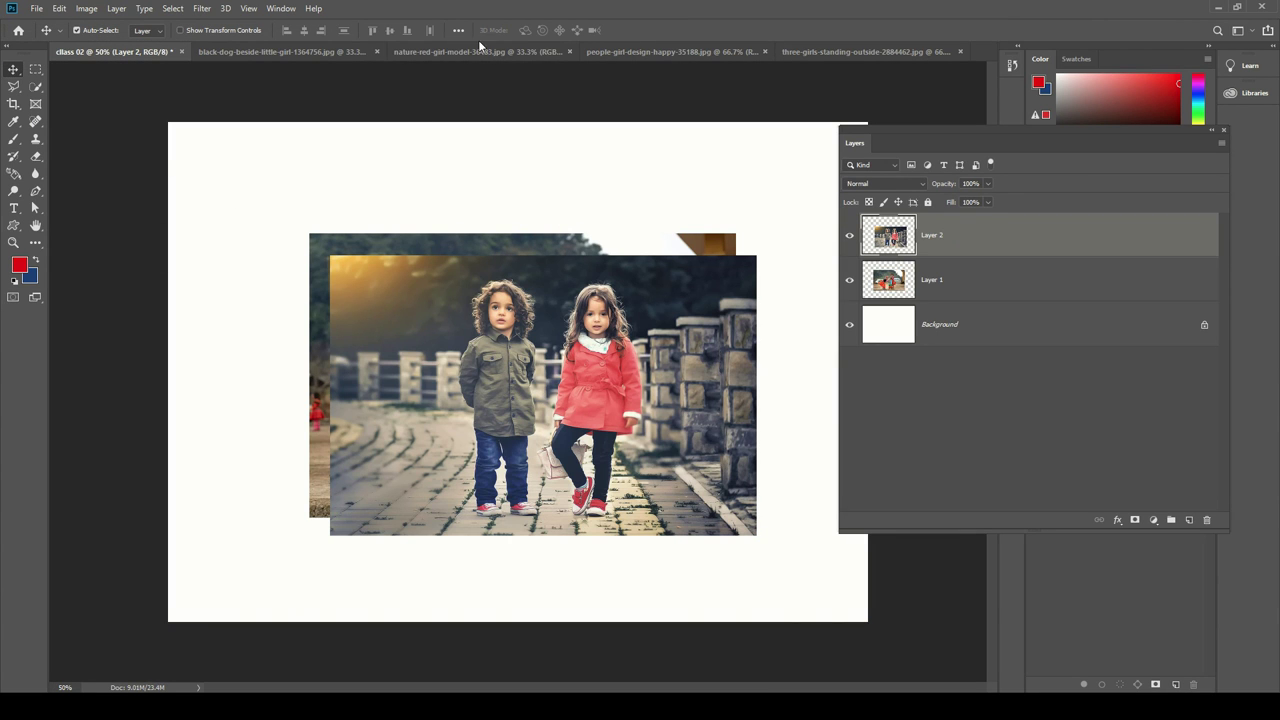
left_click(482, 51)
mouse_move(980, 253)
left_mouse_down()
mouse_move(139, 57)
mouse_move(508, 412)
left_mouse_up()
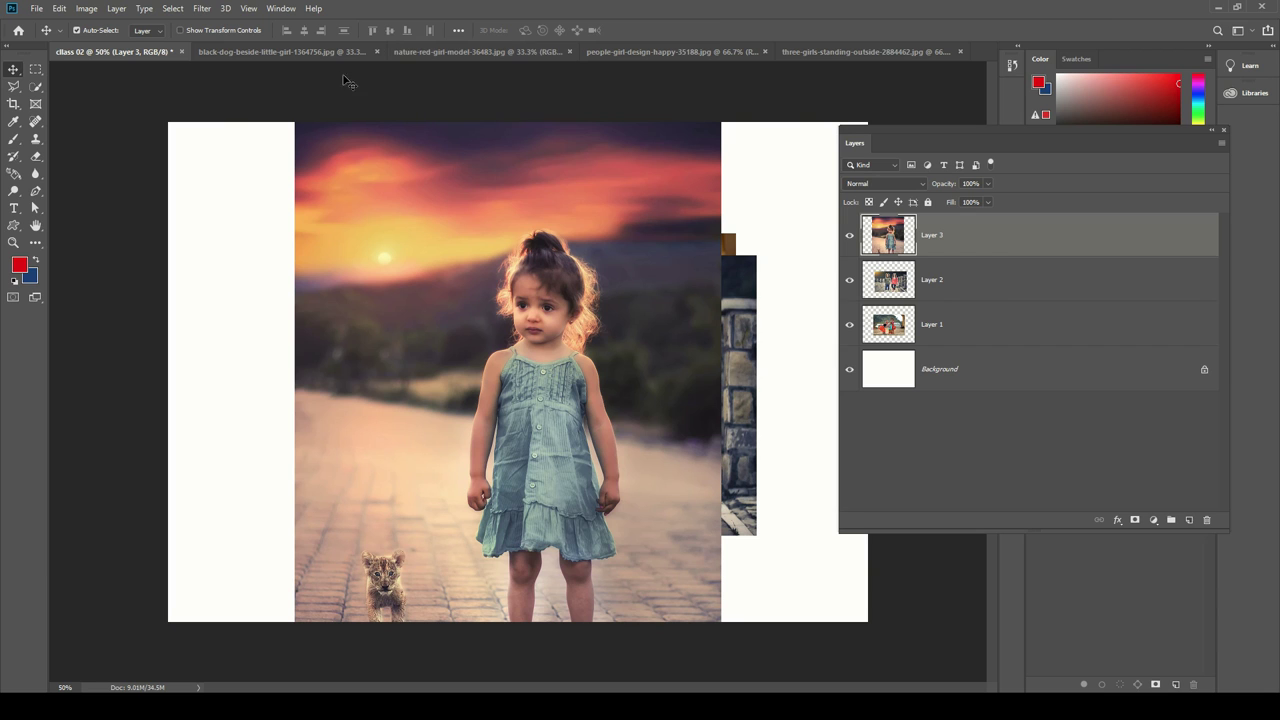
left_click(299, 51)
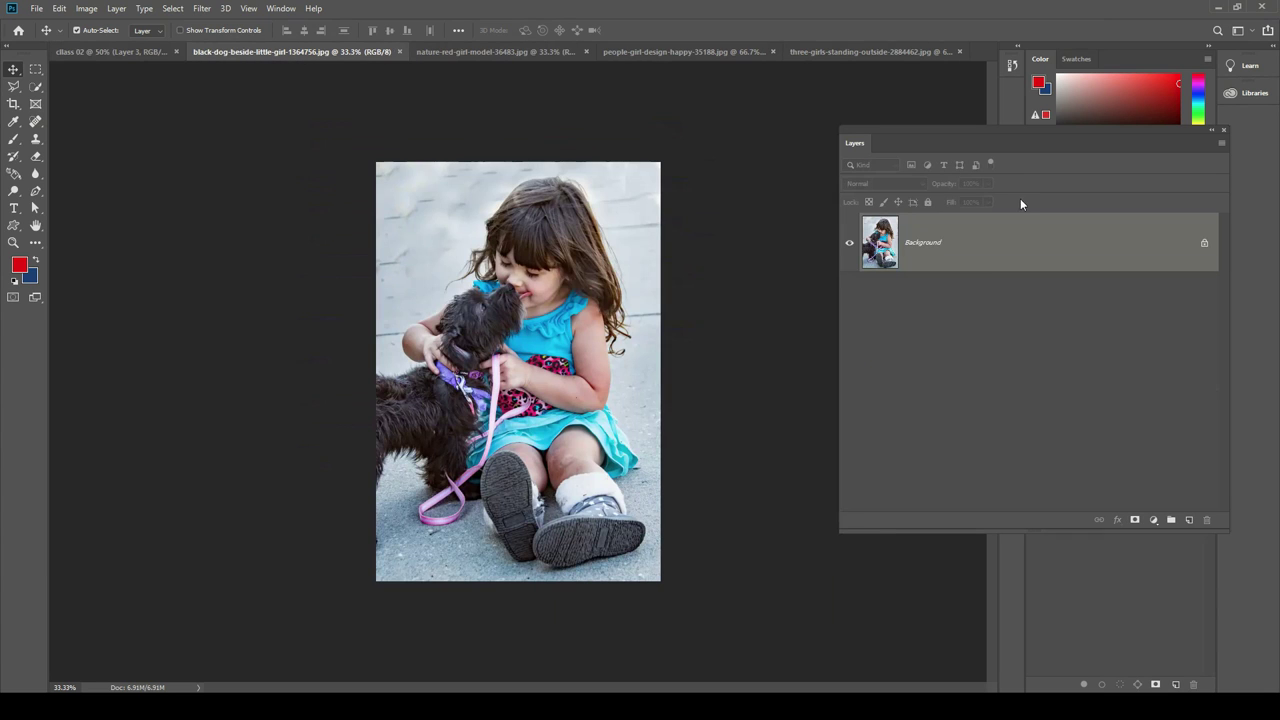
mouse_move(971, 245)
left_mouse_down()
mouse_move(192, 35)
mouse_move(533, 366)
left_mouse_up()
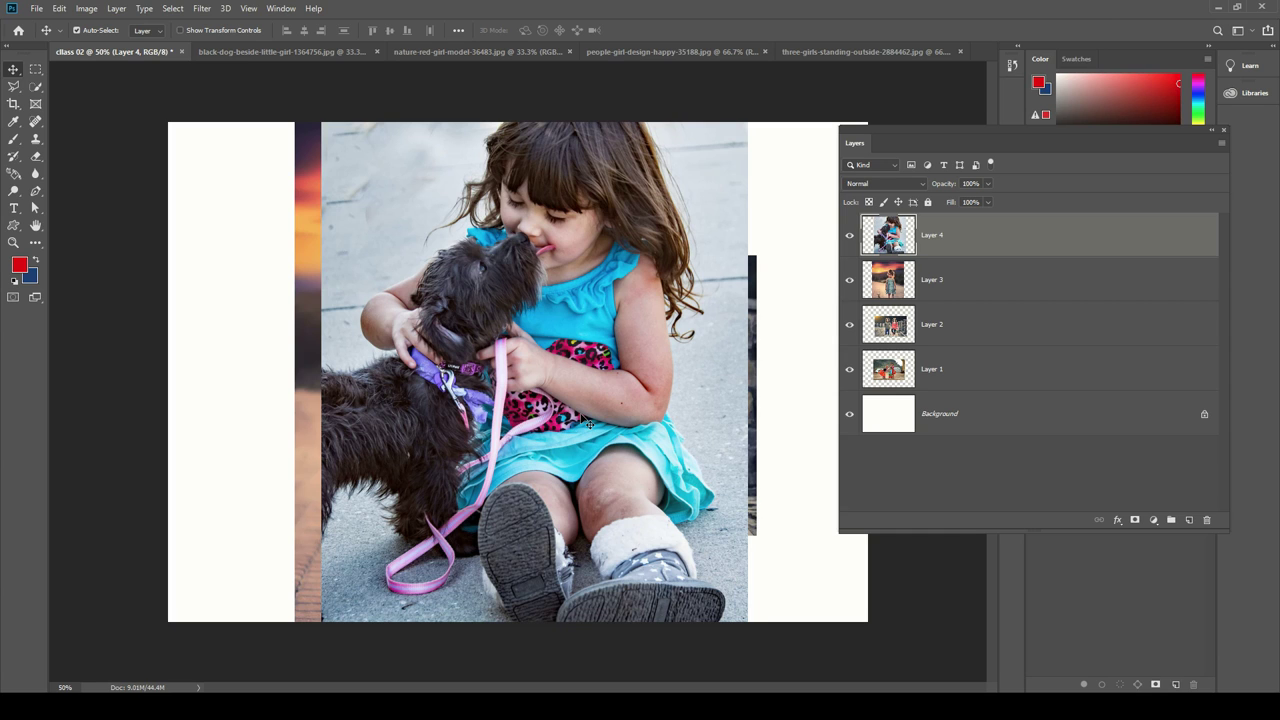
left_click_drag(928, 130, 1012, 132)
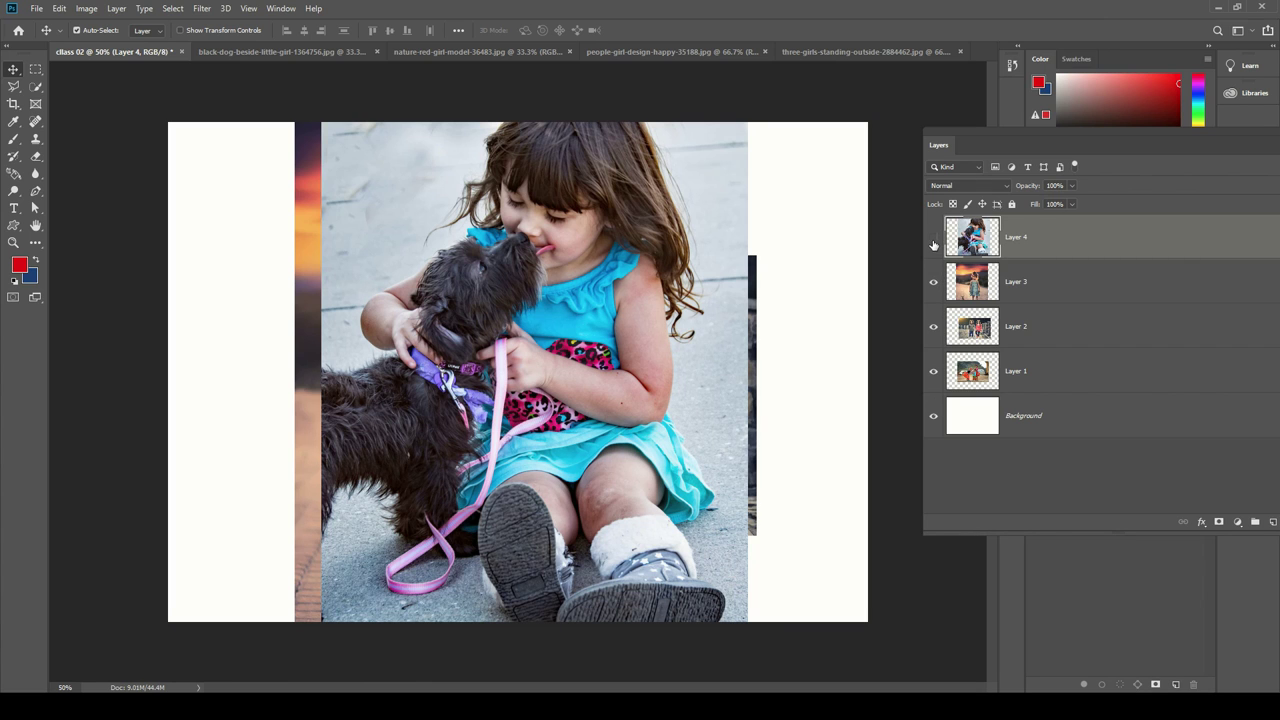
Step: Hide Layers 1–4 and toggle the Background, then restore Background and Layer 1 and select Layer 1
left_click(934, 237)
left_click(934, 281)
left_click(934, 326)
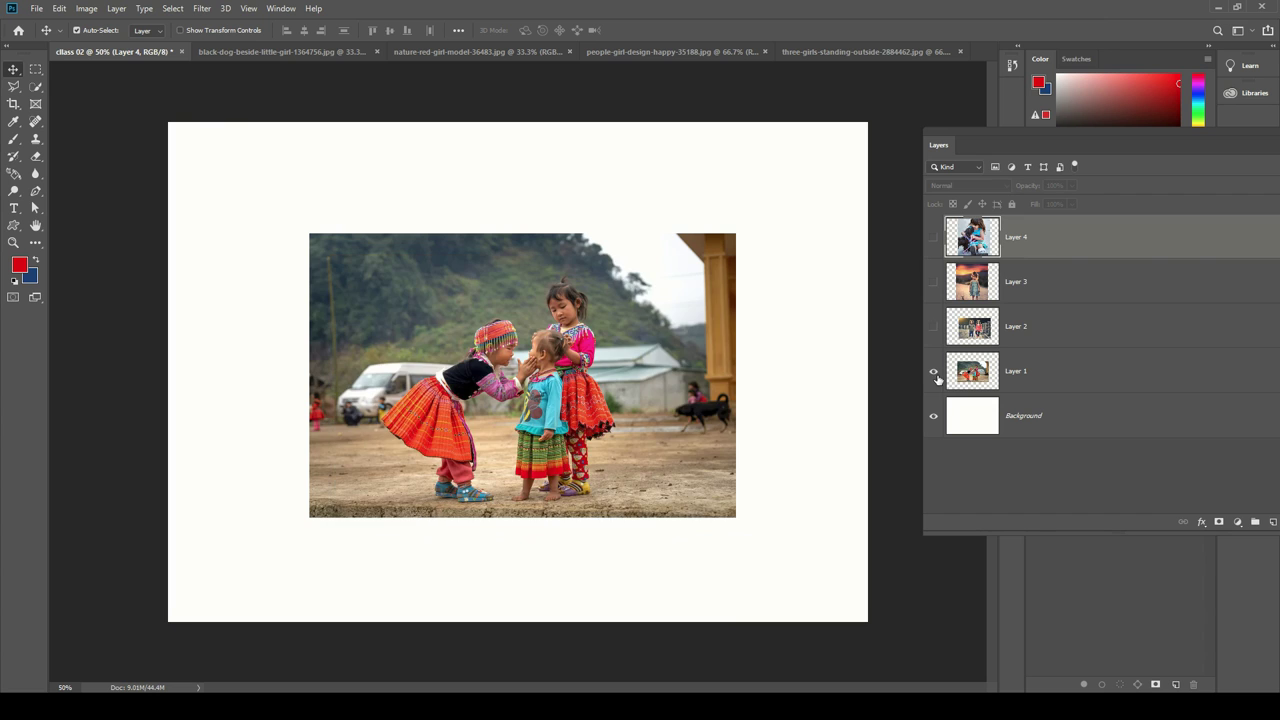
left_click(934, 373)
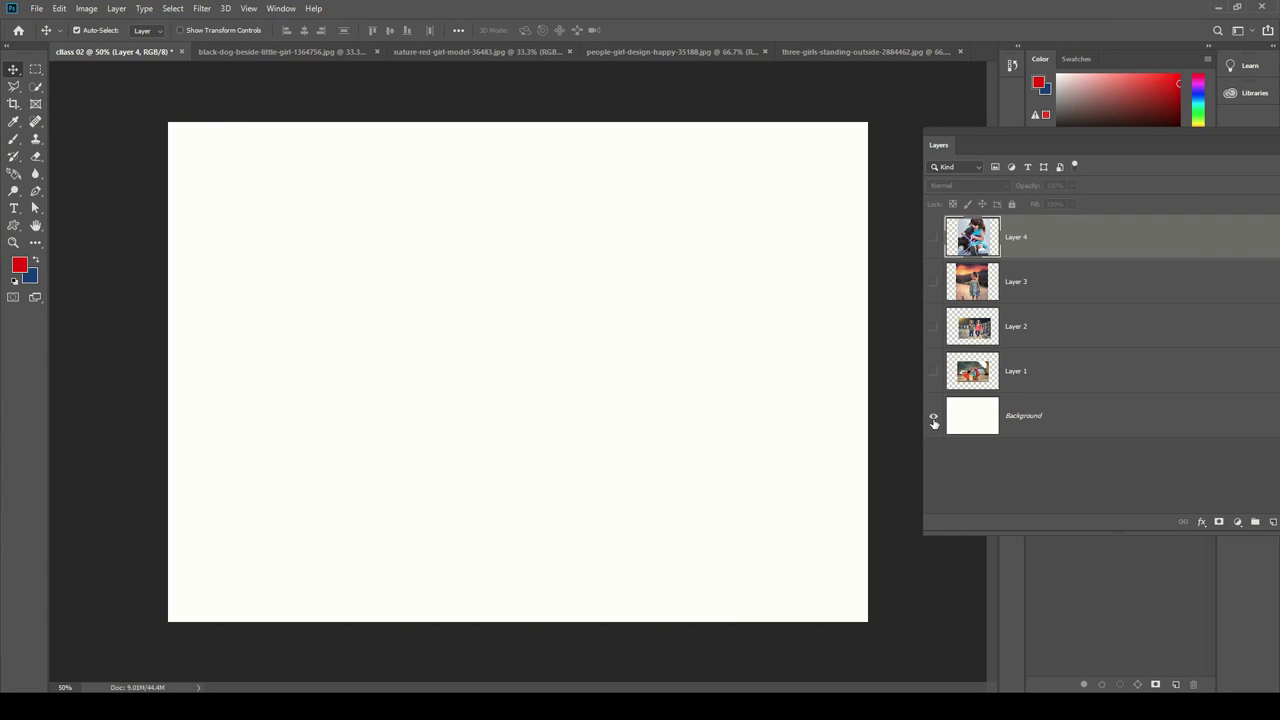
left_click(934, 418)
left_click(934, 418)
left_click(934, 418)
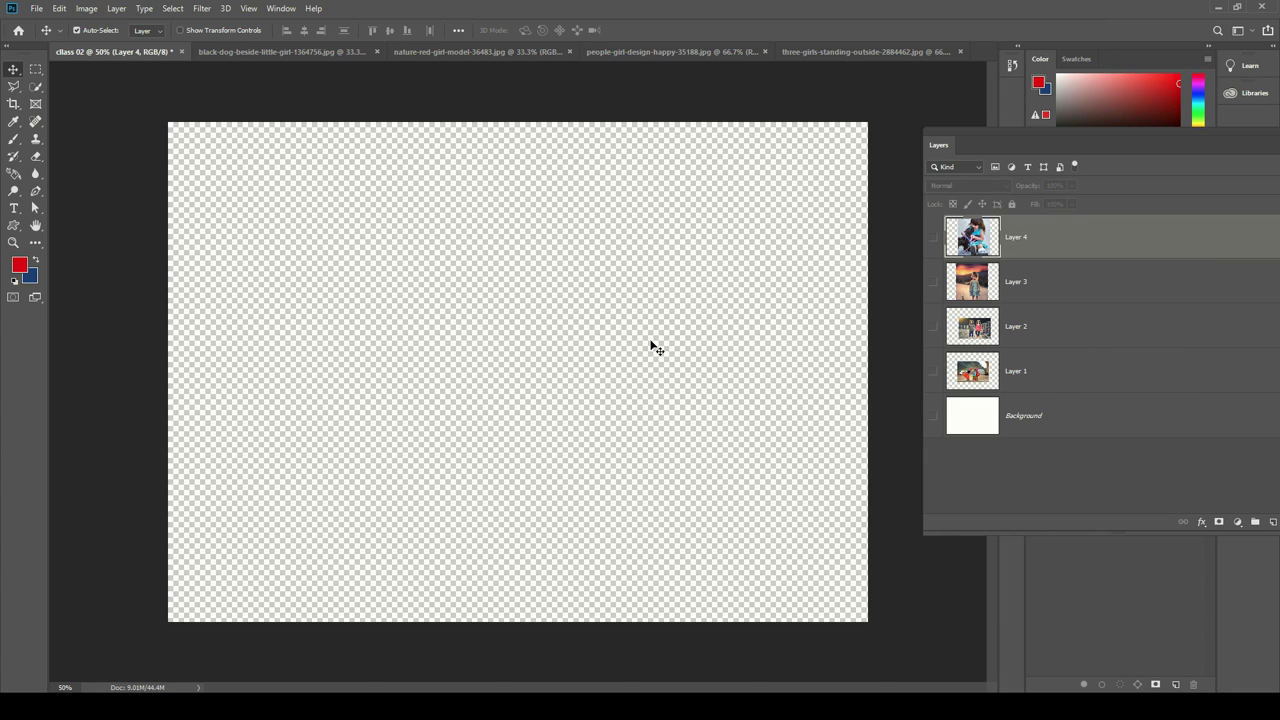
left_click(932, 418)
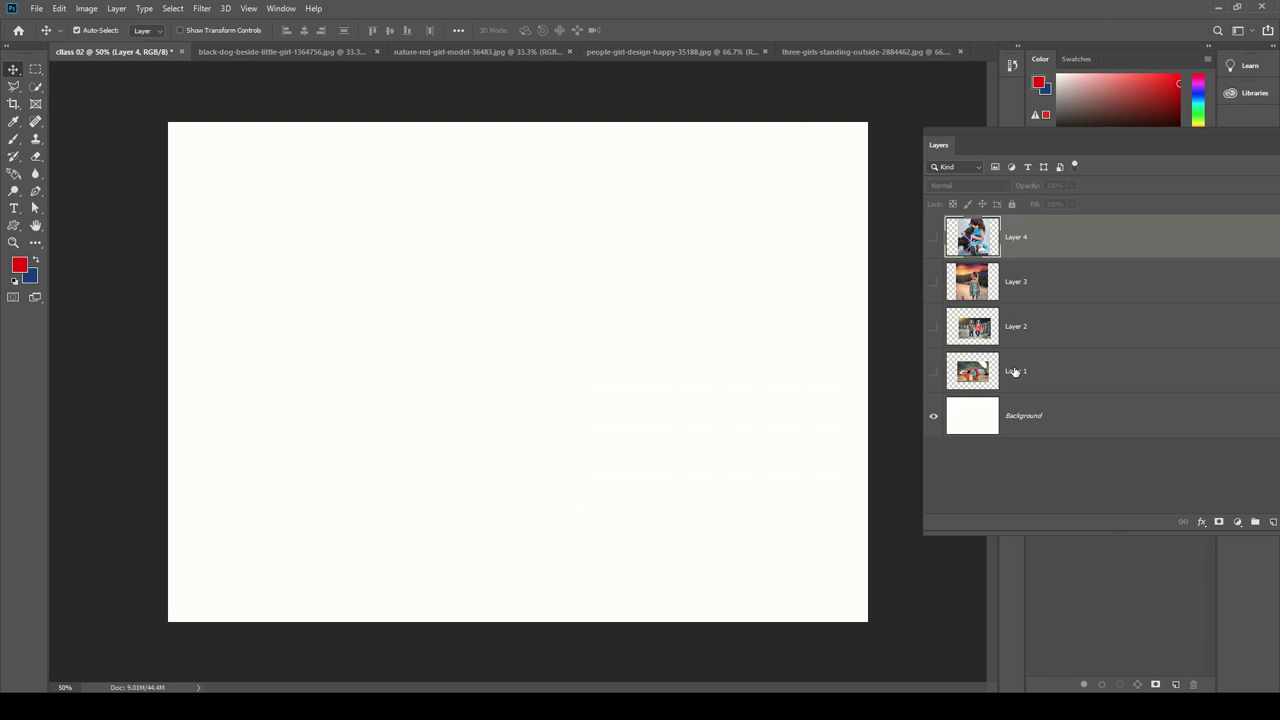
left_click(1029, 374)
left_click(933, 374)
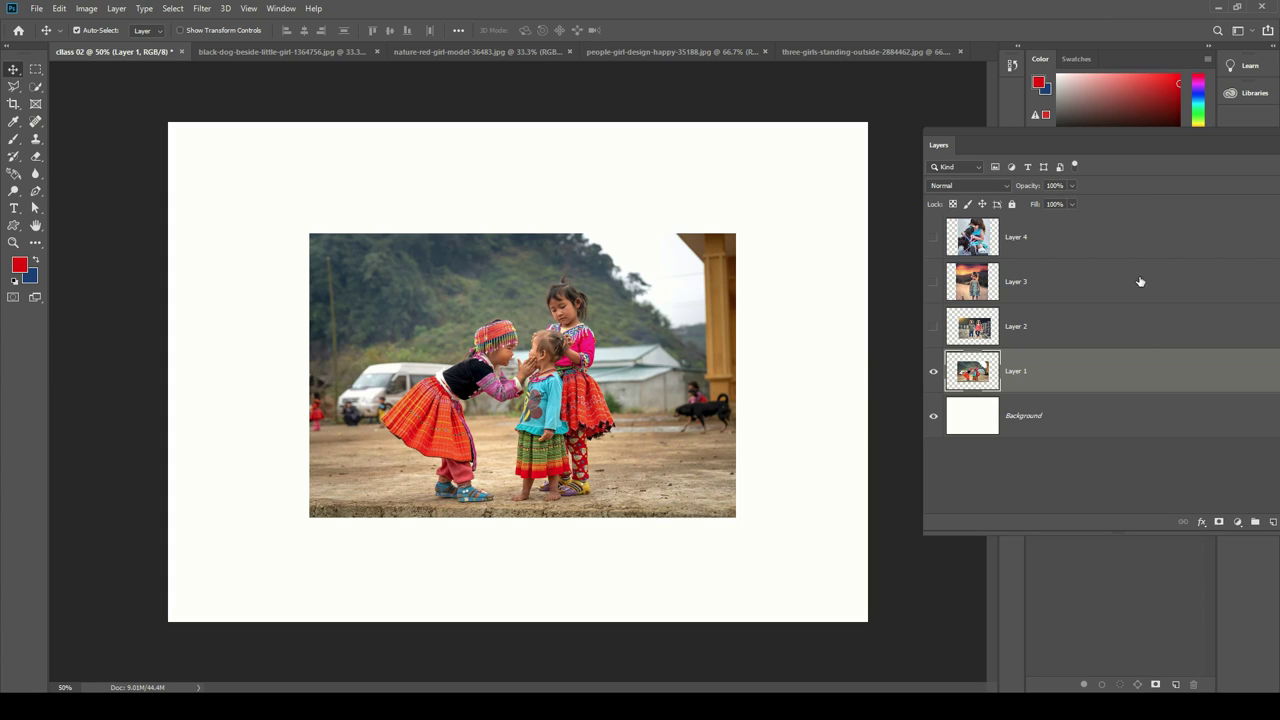
Step: Move Layer 1's photo to the bottom-left, then show Layer 2 and move it to the top-right
left_click(1048, 327)
left_click(1048, 374)
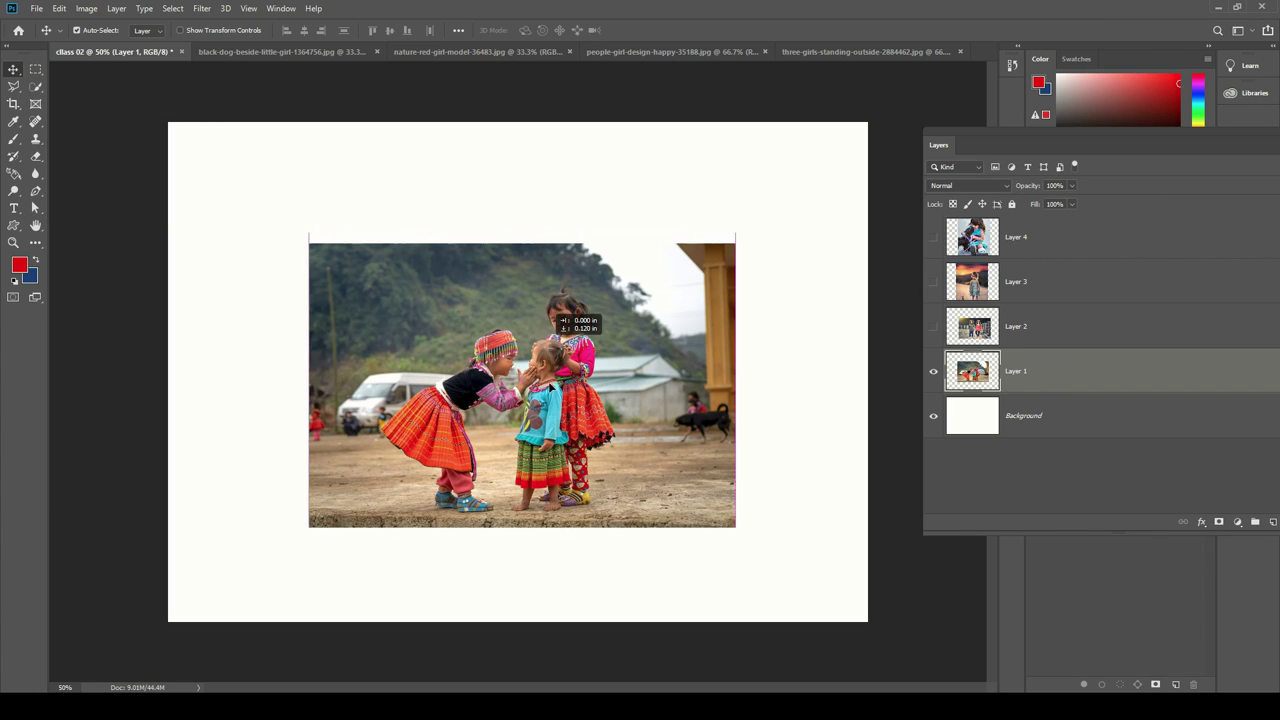
mouse_move(545, 340)
left_mouse_down()
mouse_move(510, 440)
mouse_move(401, 448)
left_mouse_up()
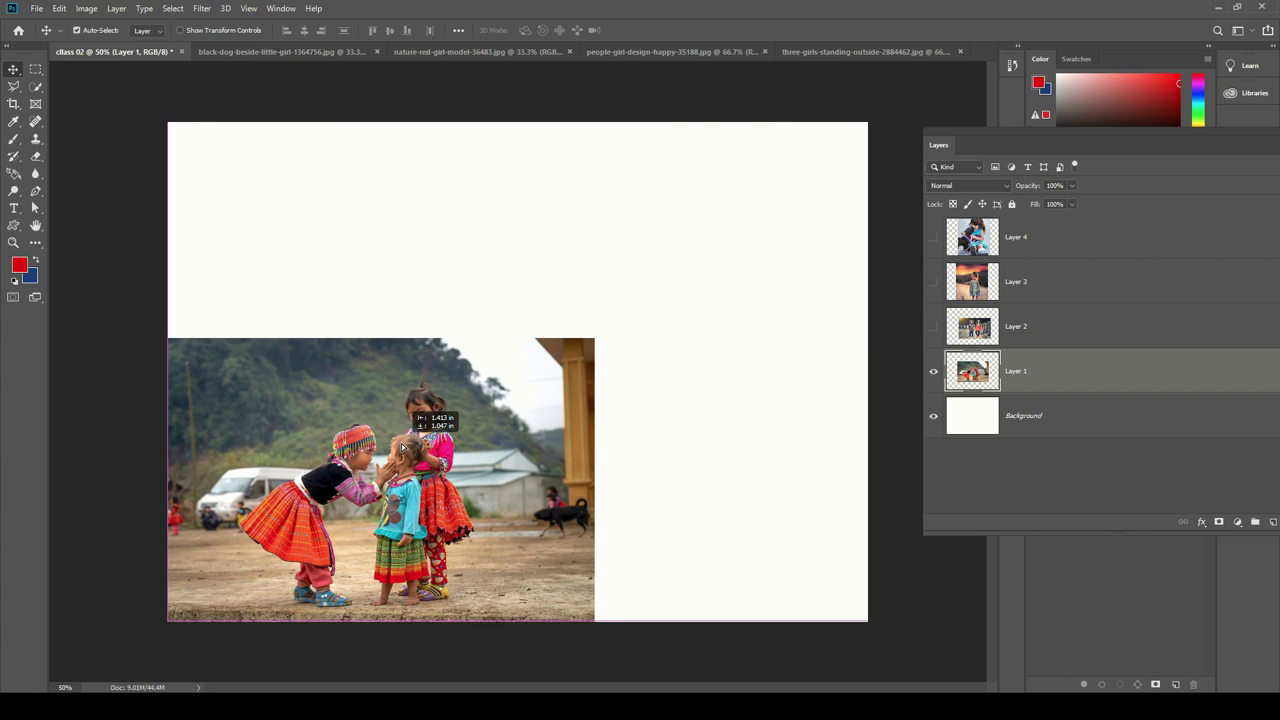
left_click(1020, 332)
left_click(932, 328)
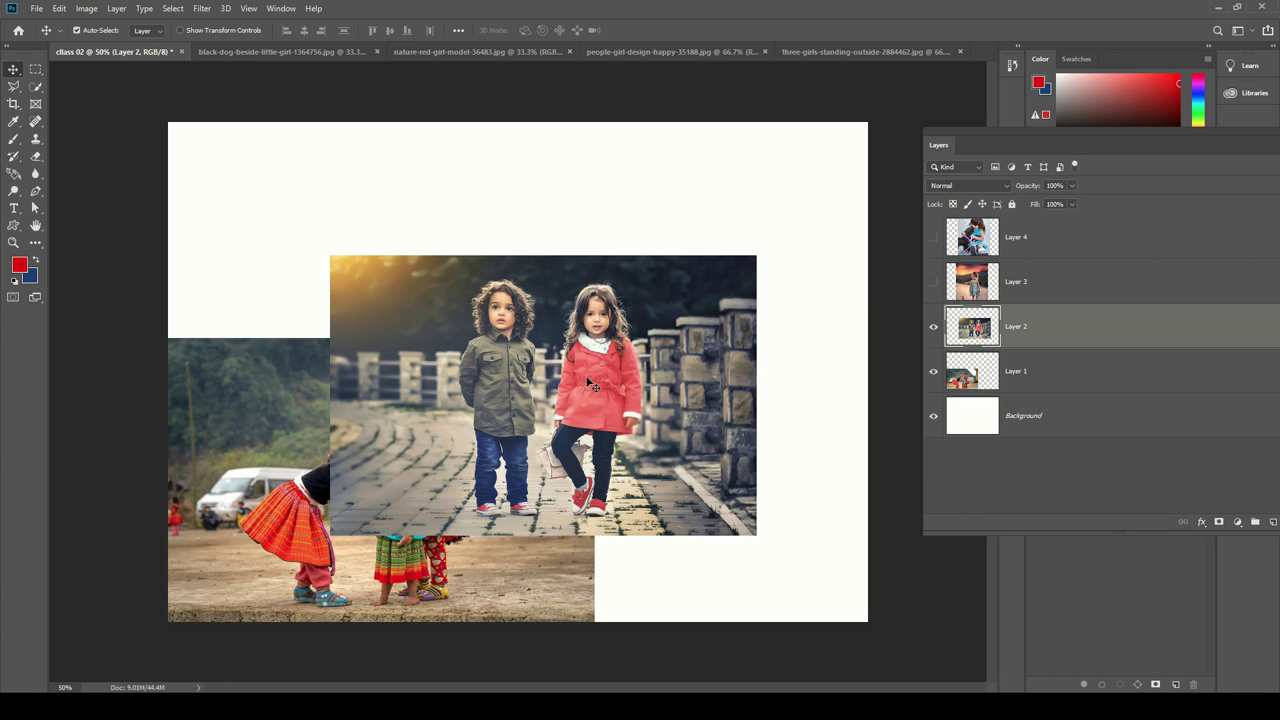
left_click_drag(546, 390, 656, 261)
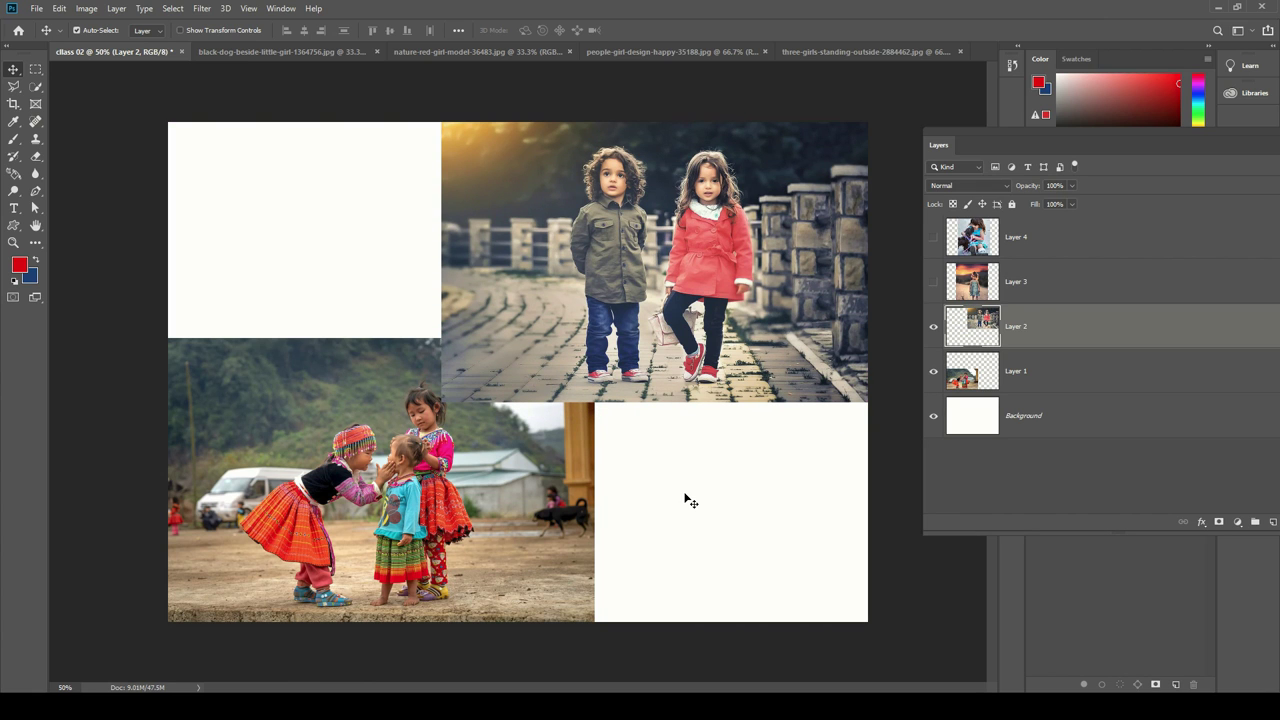
Step: Show Layer 3's sunset-girl photo, nudge it on the canvas, and start Free Transform from the Edit menu
left_click(1040, 295)
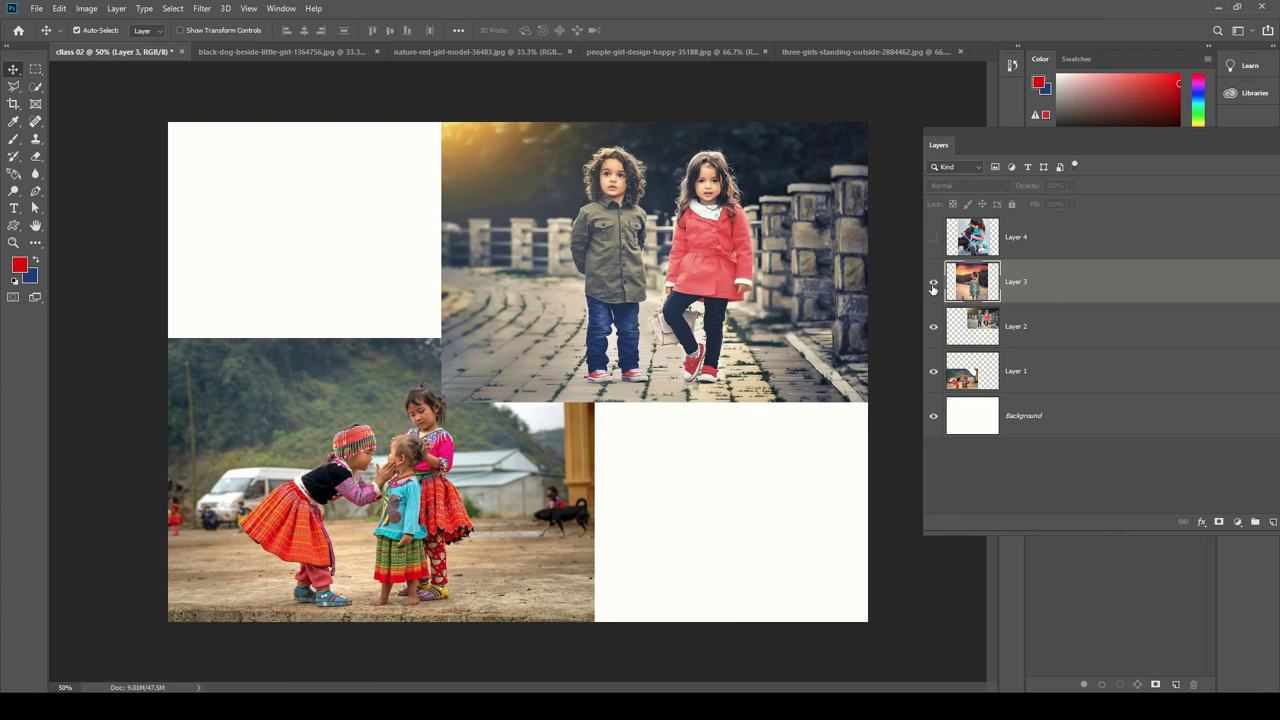
left_click(933, 283)
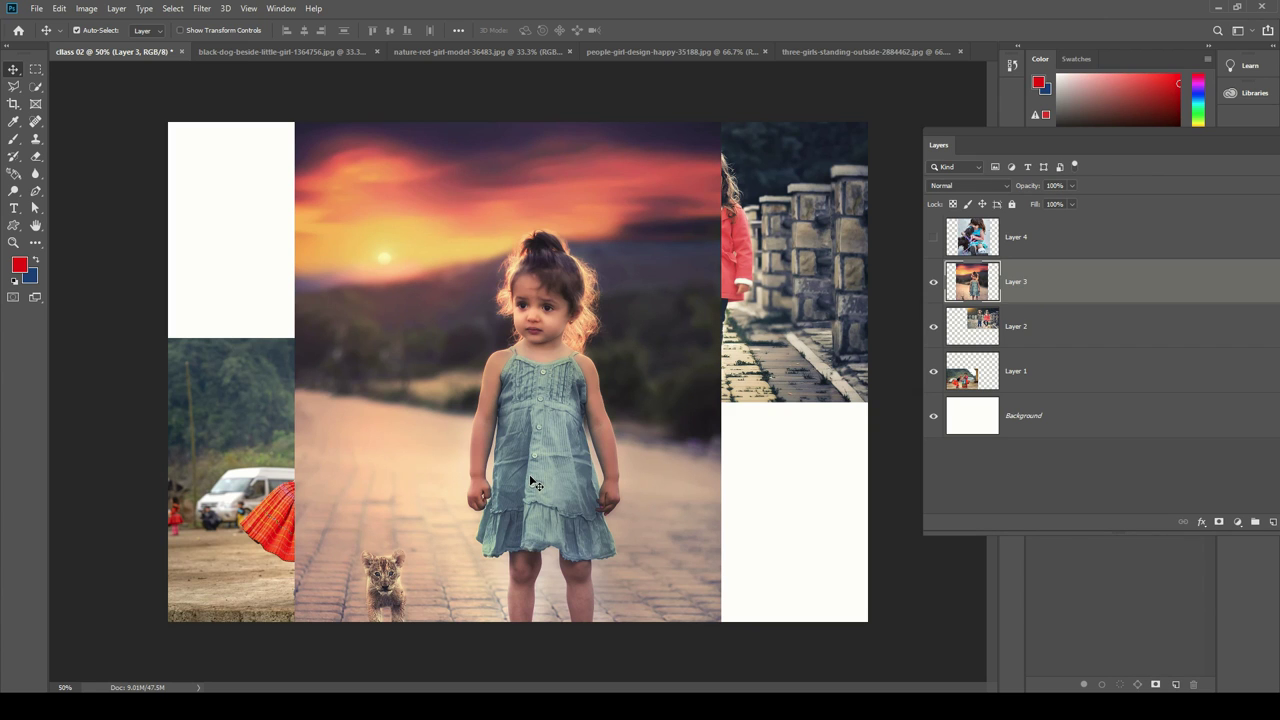
mouse_move(534, 483)
left_mouse_down()
mouse_move(789, 617)
mouse_move(528, 494)
left_mouse_up()
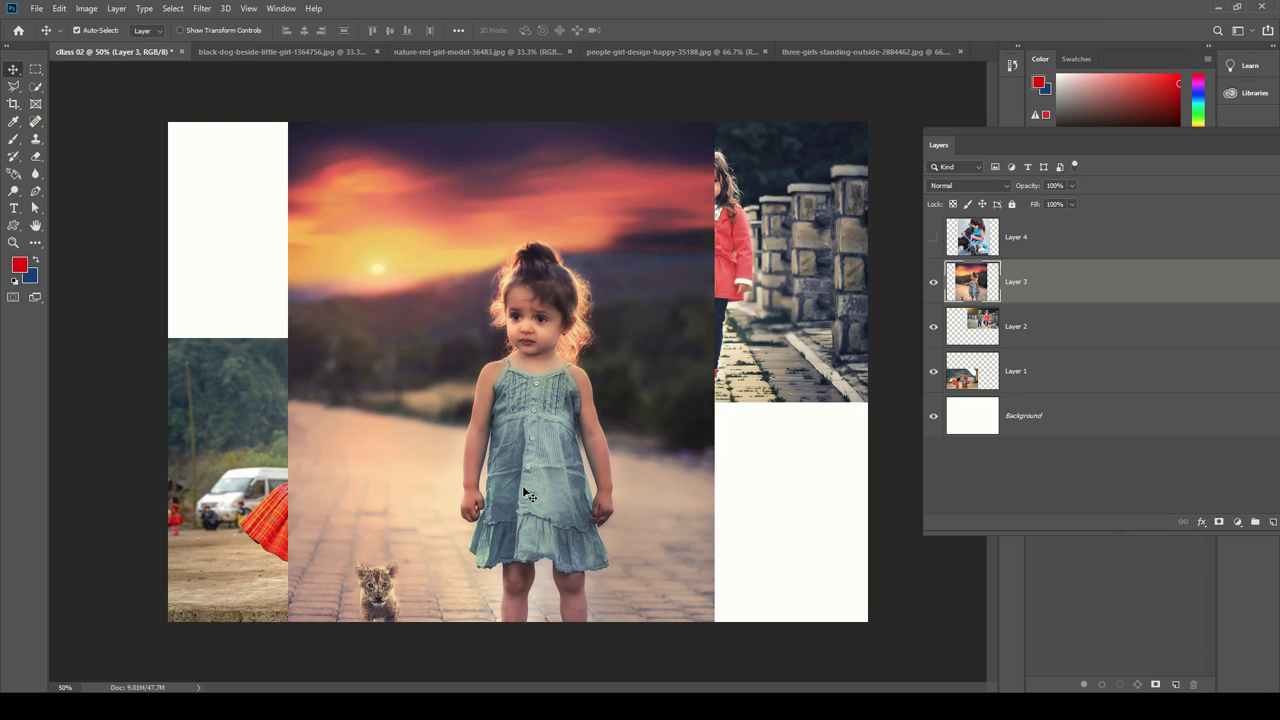
left_click(88, 8)
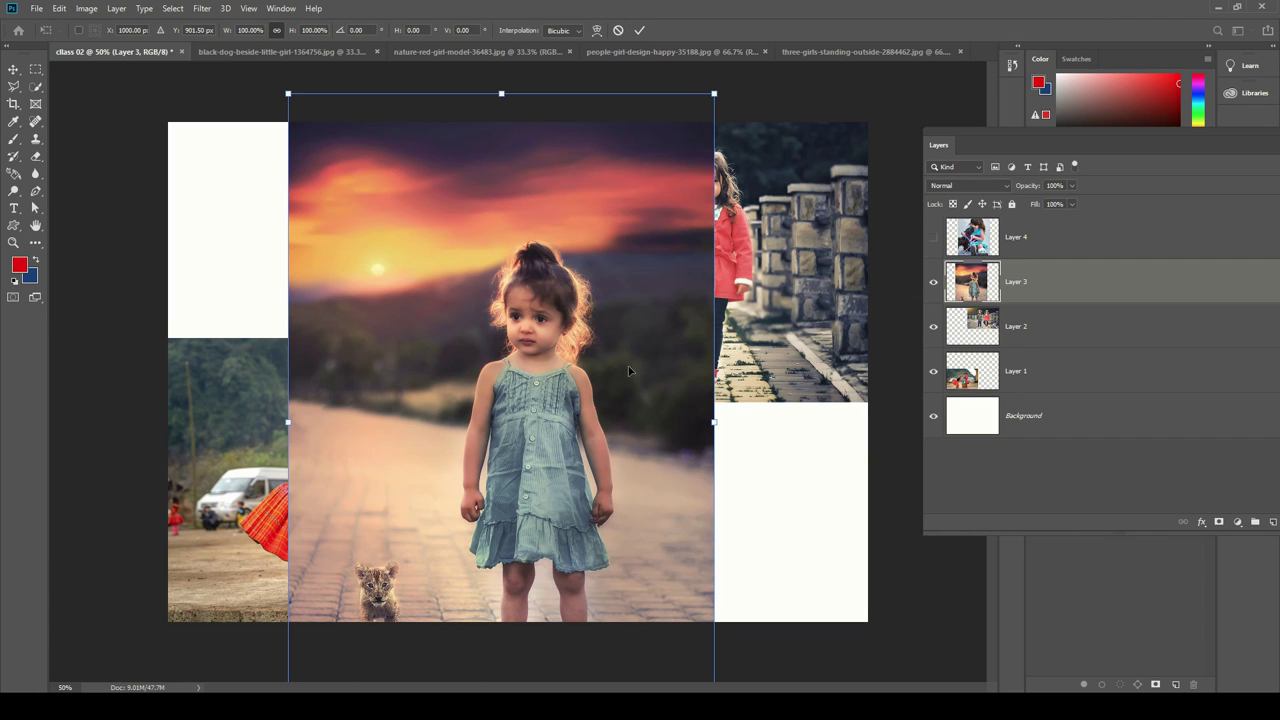
key("ctrl+minus")
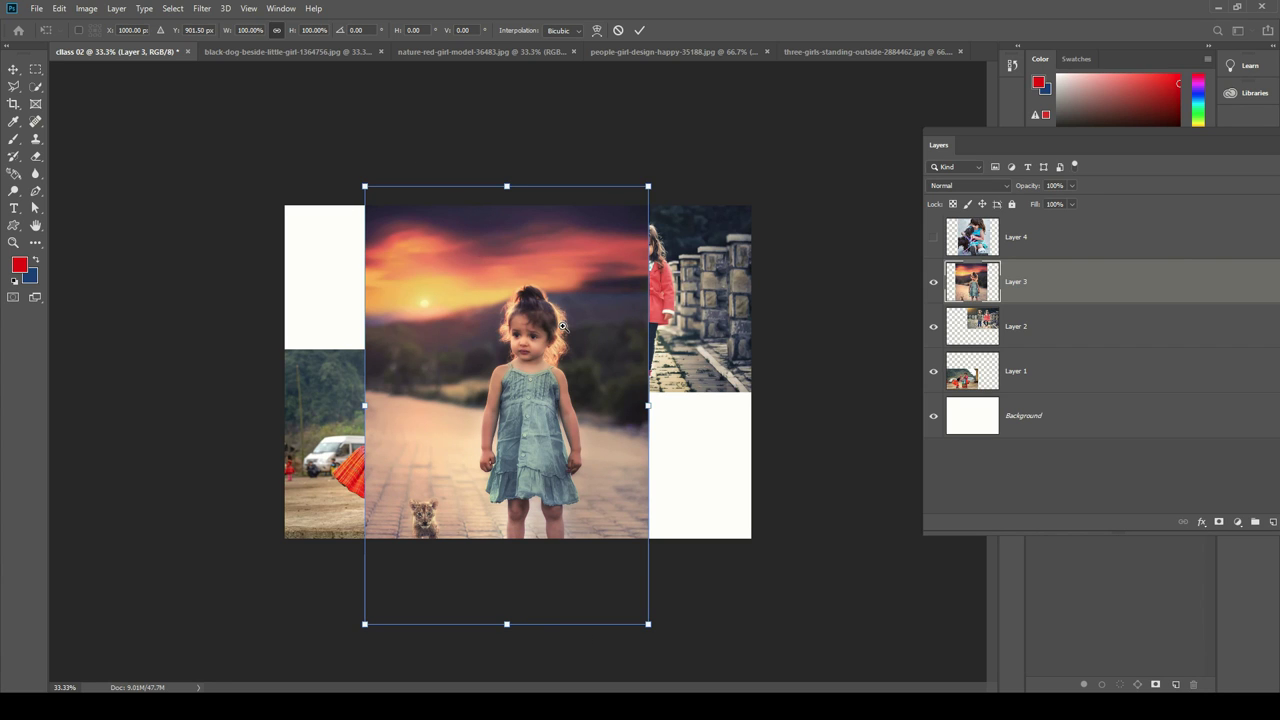
key("ctrl+plus")
key("ctrl+minus")
mouse_move(643, 404)
left_mouse_down()
mouse_move(501, 407)
mouse_move(430, 386)
mouse_move(625, 410)
mouse_move(467, 420)
mouse_move(626, 430)
mouse_move(535, 418)
mouse_move(545, 450)
mouse_move(525, 420)
mouse_move(563, 428)
mouse_move(553, 445)
mouse_move(566, 428)
mouse_move(530, 410)
left_mouse_up()
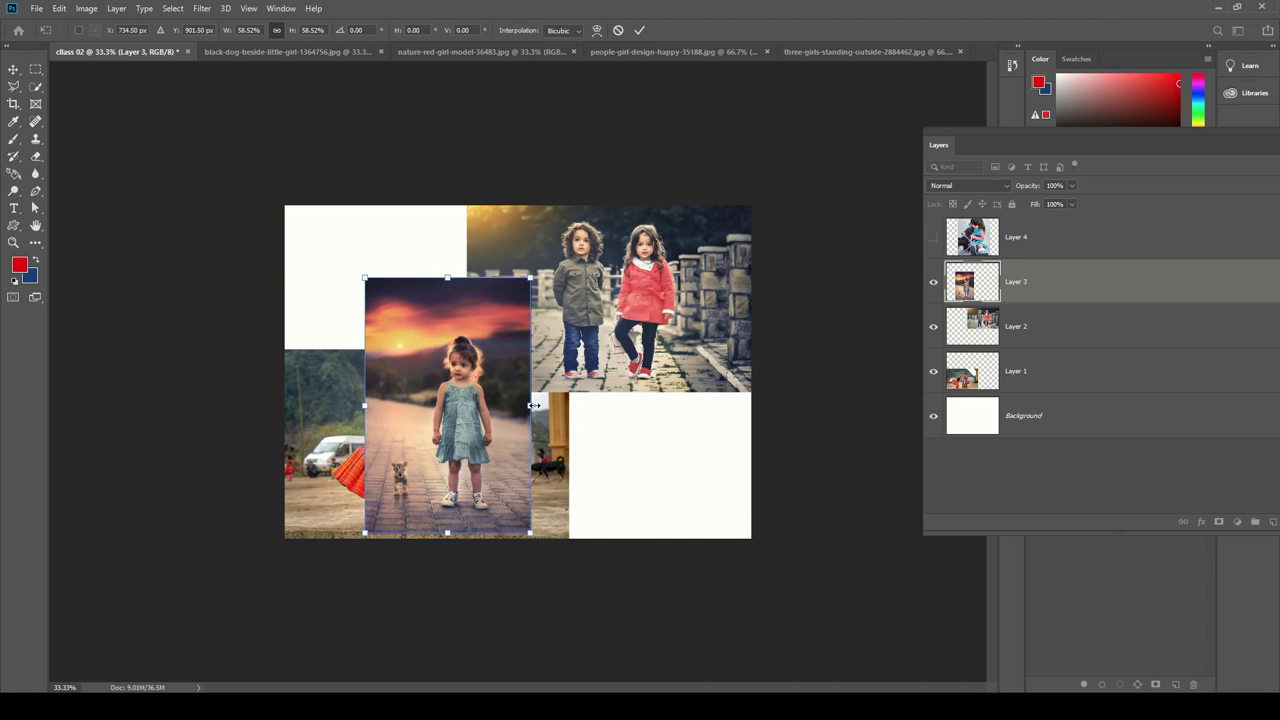
left_click_drag(534, 405, 576, 405)
left_click_drag(470, 278, 470, 273)
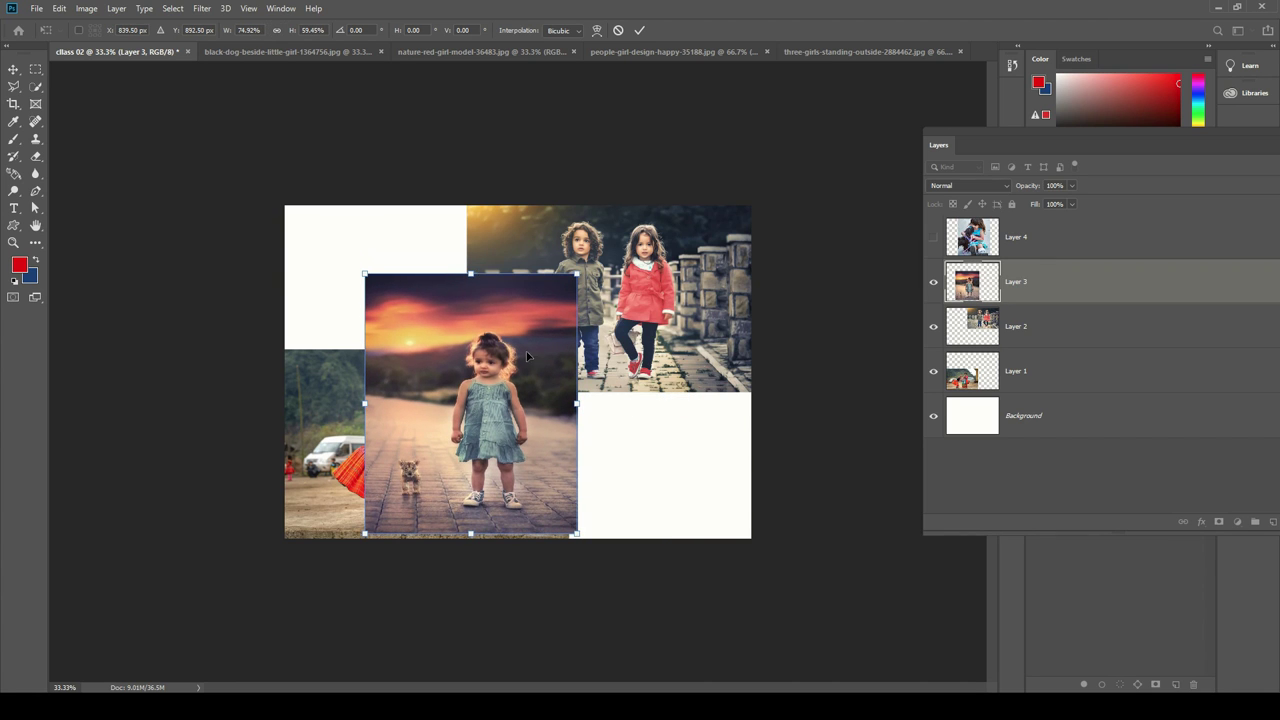
key("ctrl+z")
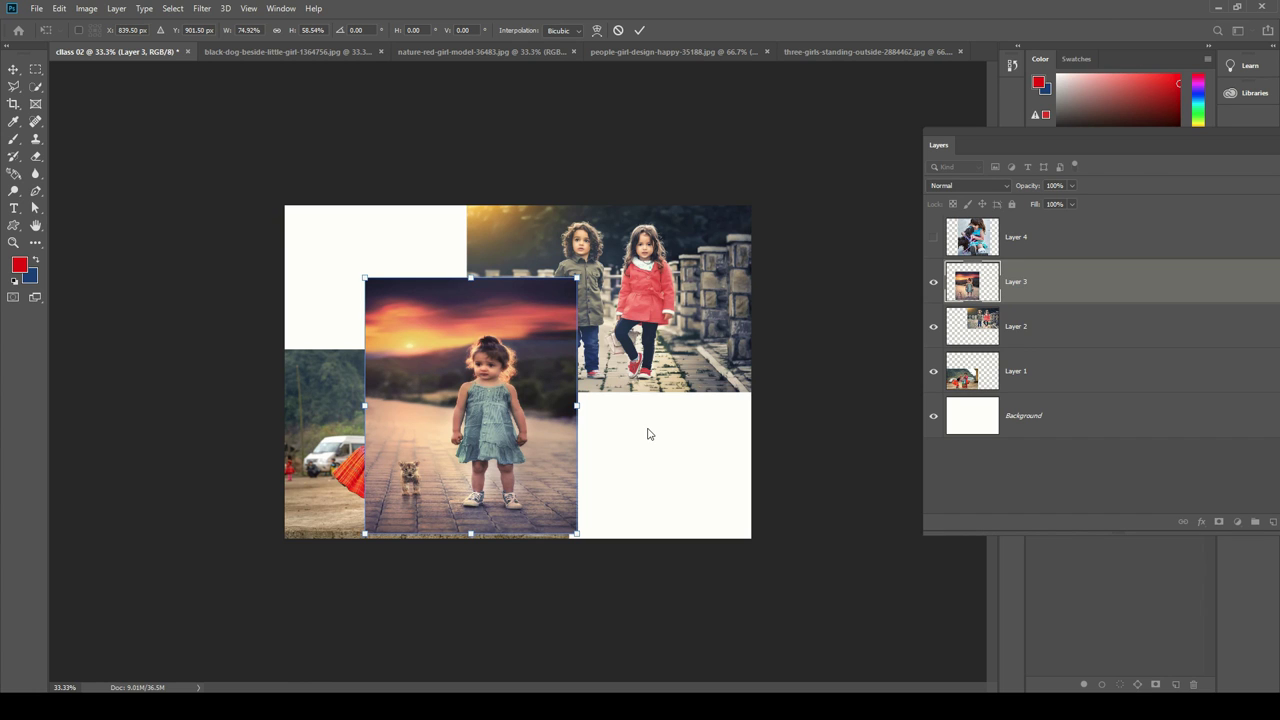
key("Return")
key("ctrl+z")
key("ctrl+shift+z")
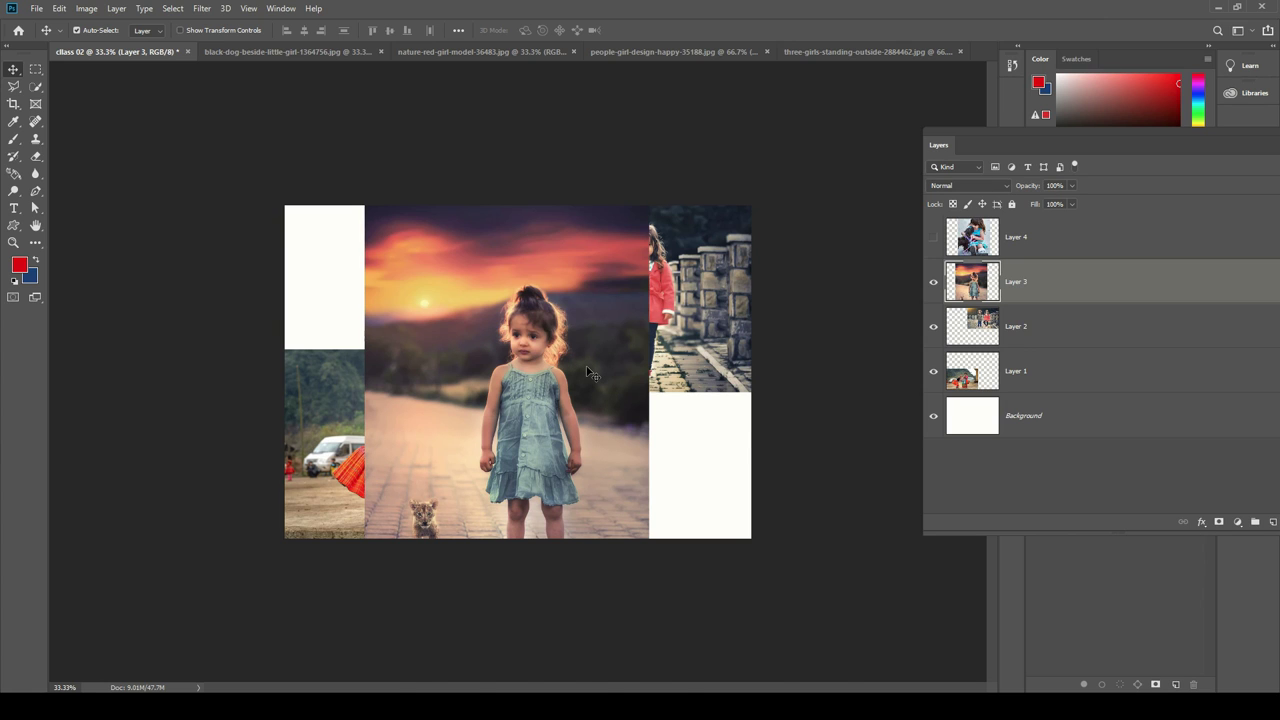
Step: Scale the sunset-girl photo to 50% and snap it into the collage's top-left corner
key("ctrl+t")
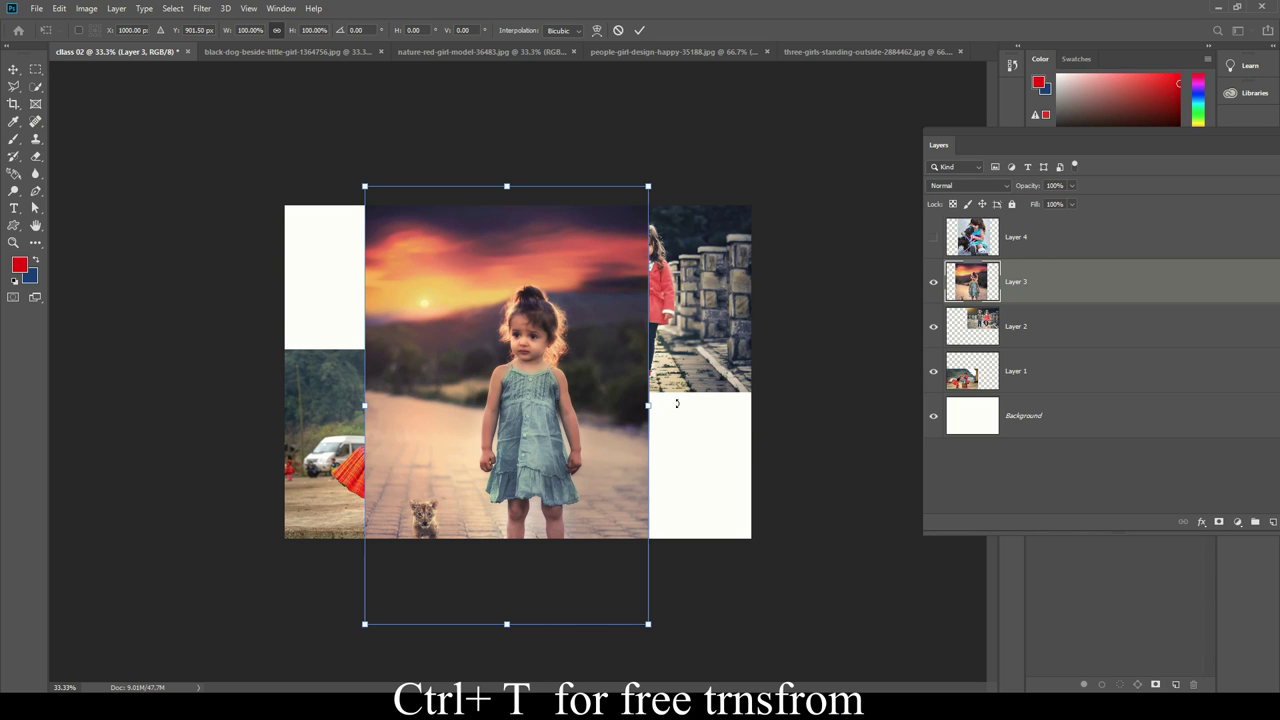
left_click_drag(650, 407, 499, 407)
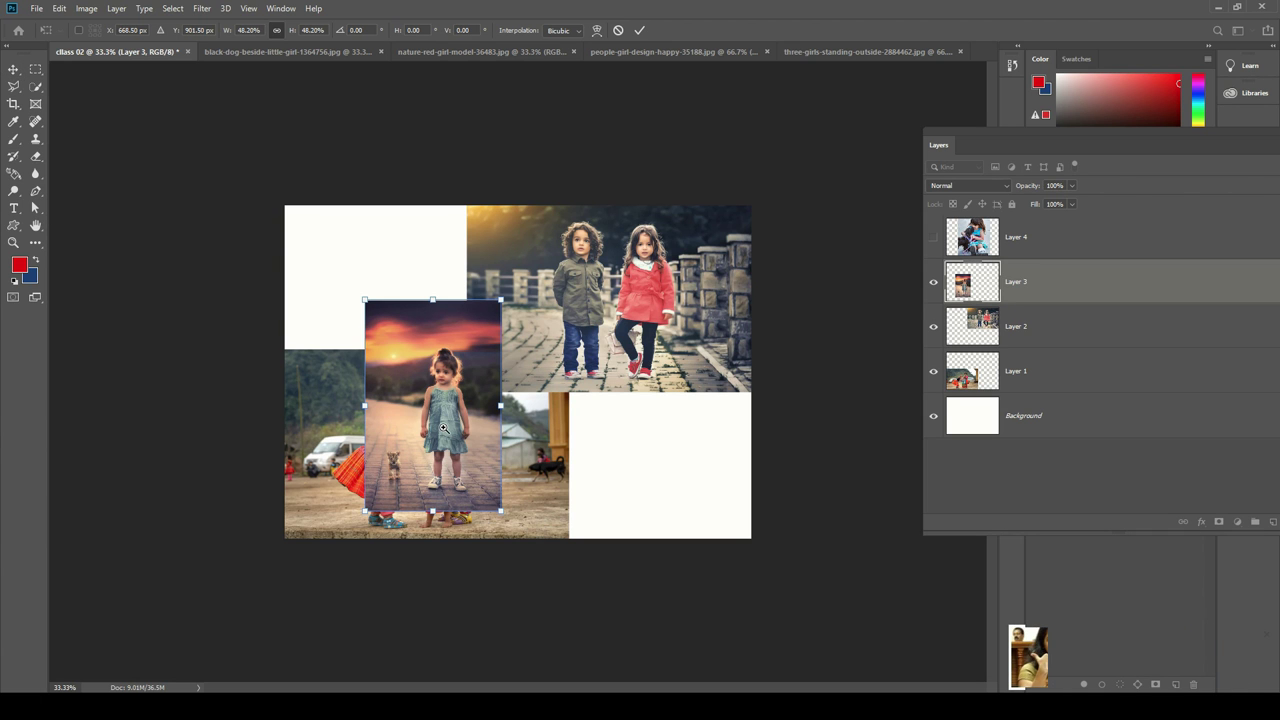
key("ctrl+plus")
key("ctrl+plus")
key("ctrl+minus")
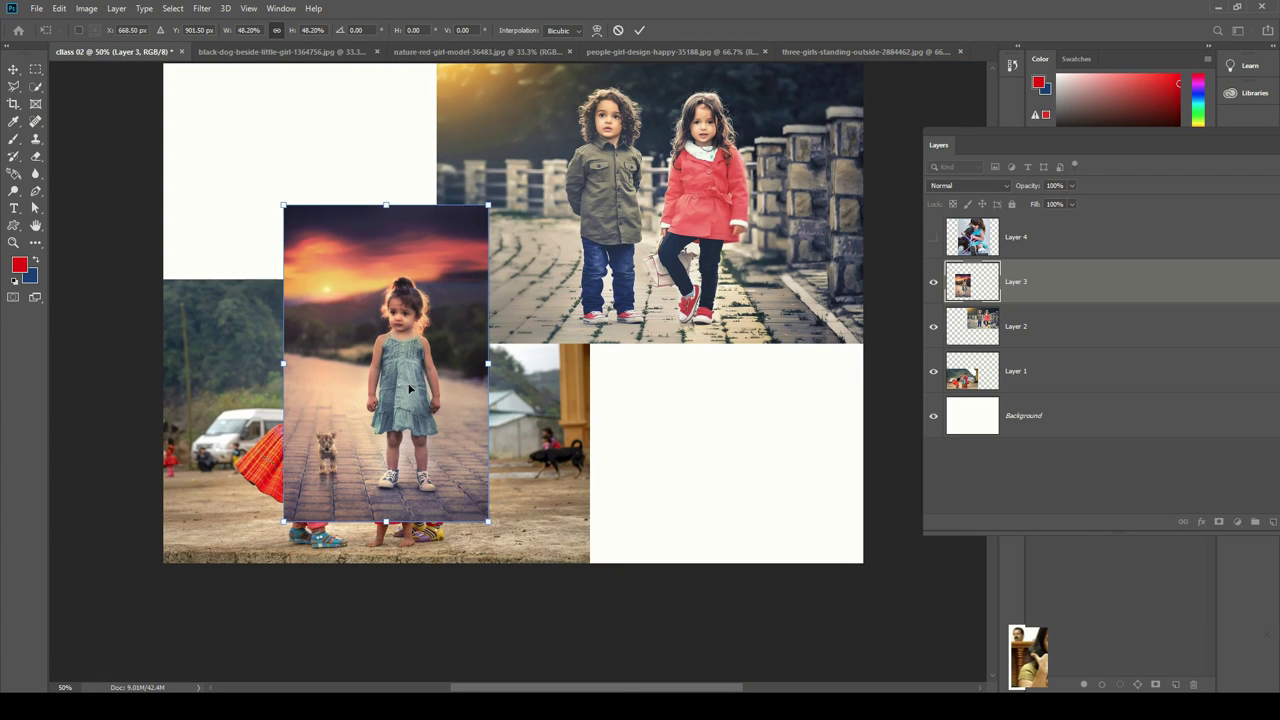
left_click_drag(397, 383, 288, 227)
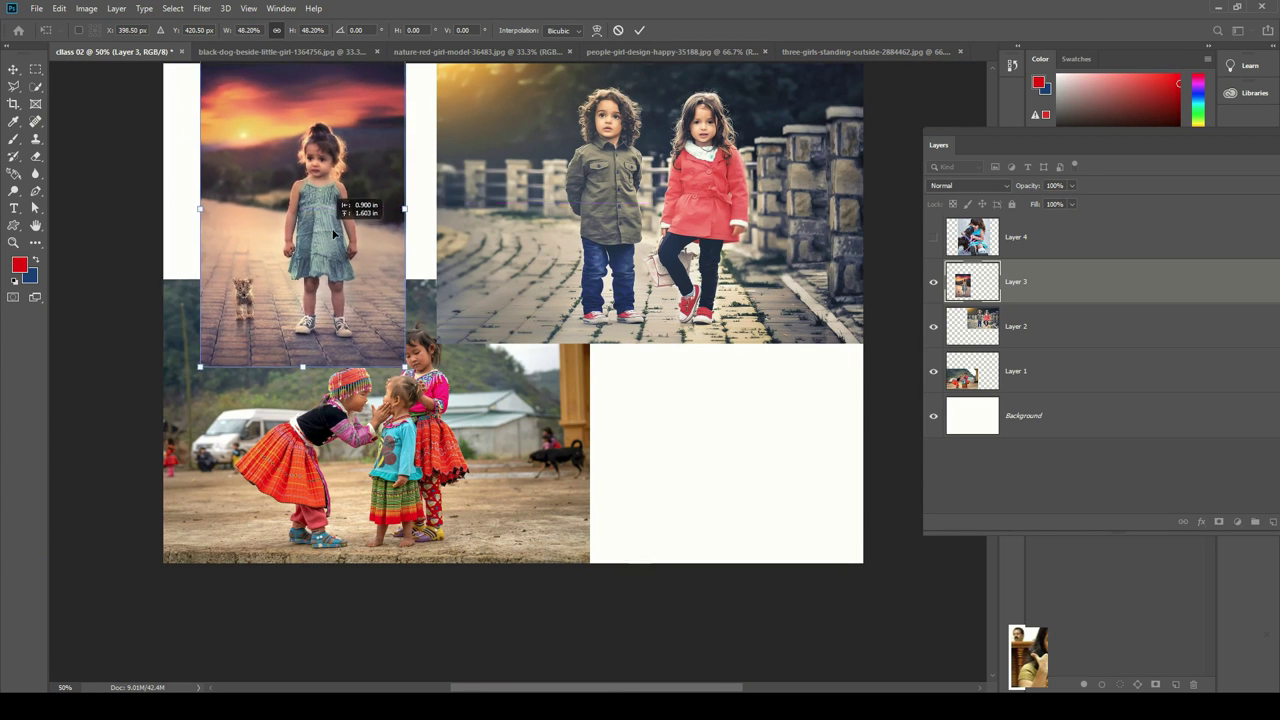
left_click_drag(288, 227, 283, 216)
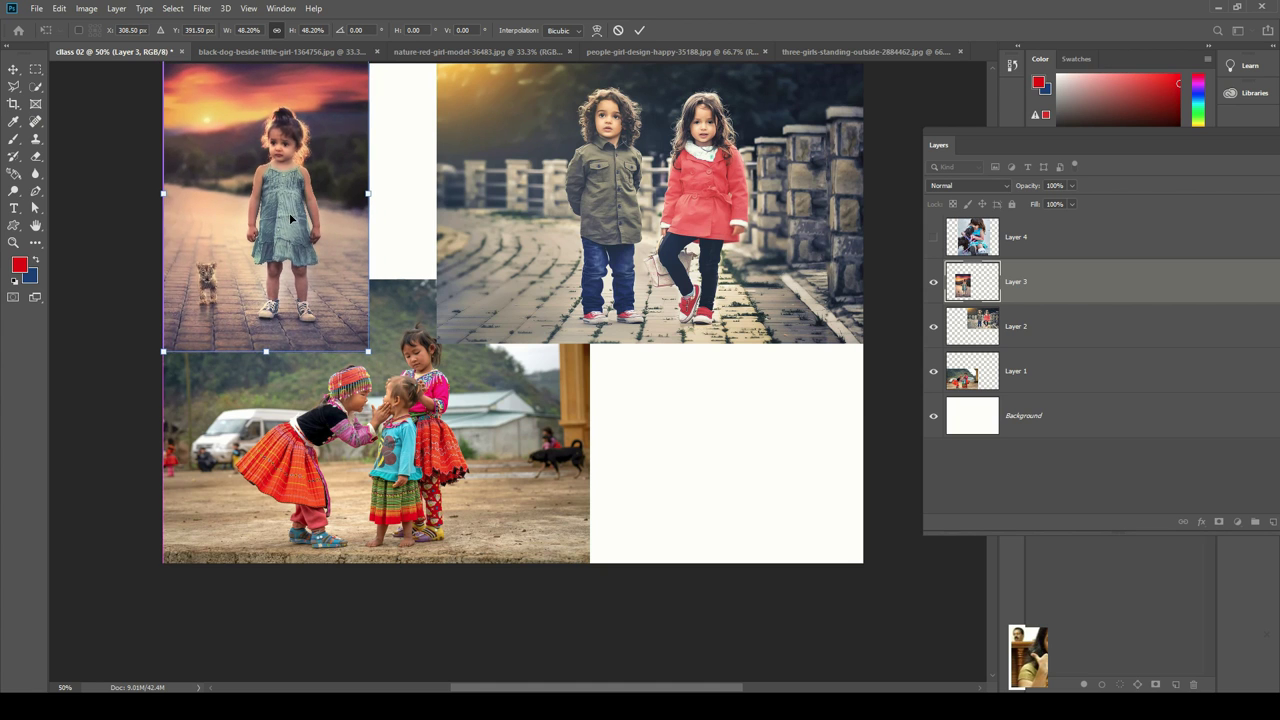
left_click_drag(403, 251, 400, 388)
mouse_move(284, 414)
left_mouse_down()
mouse_move(285, 365)
mouse_move(279, 391)
left_mouse_up()
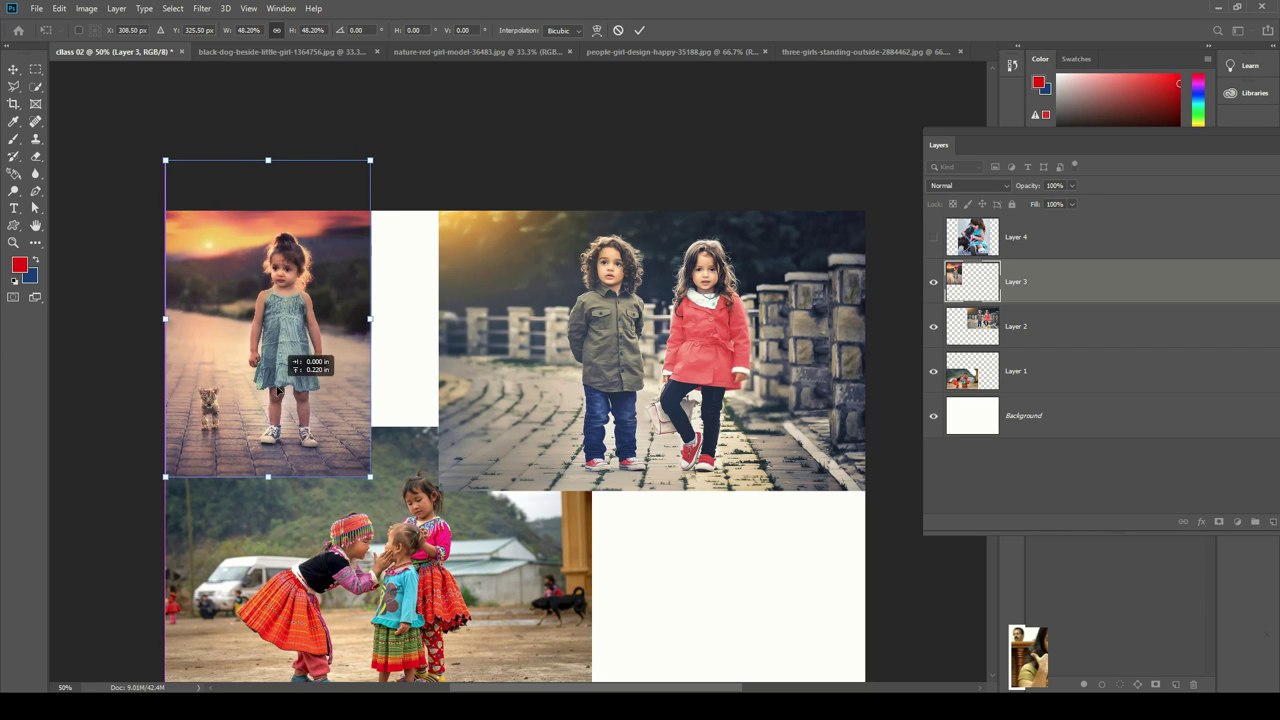
left_click_drag(371, 319, 378, 319)
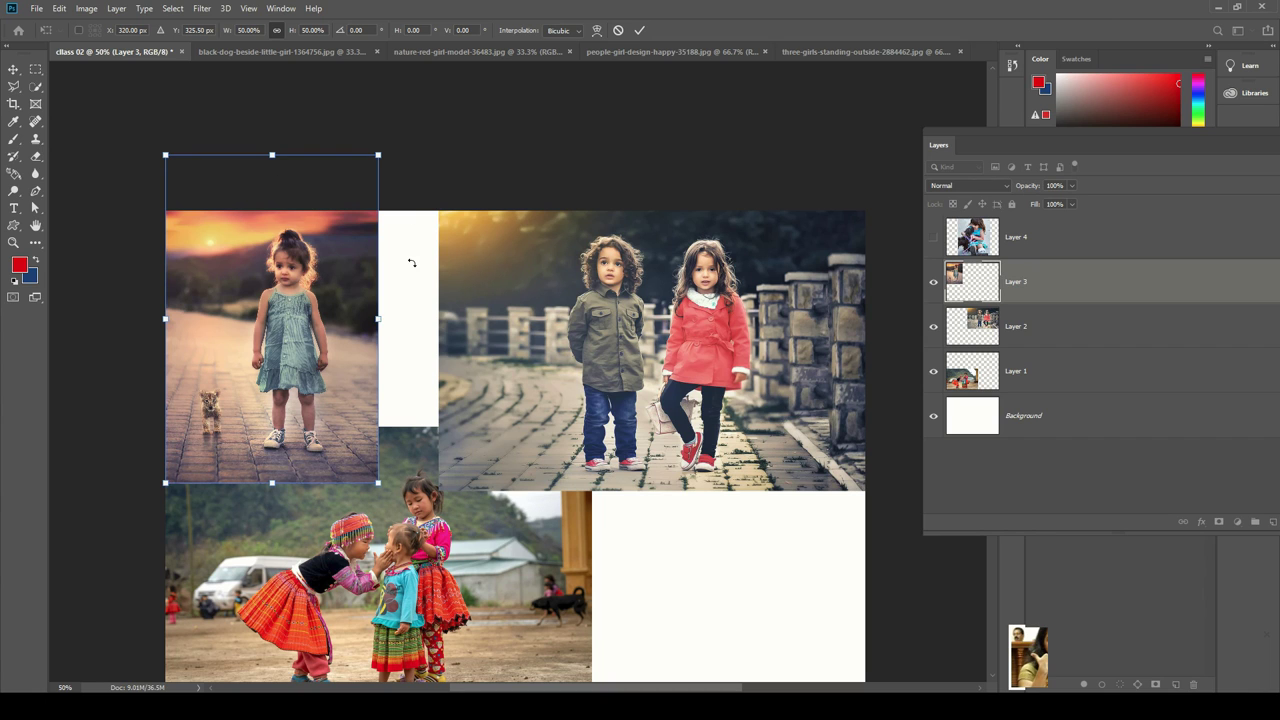
left_click(492, 159)
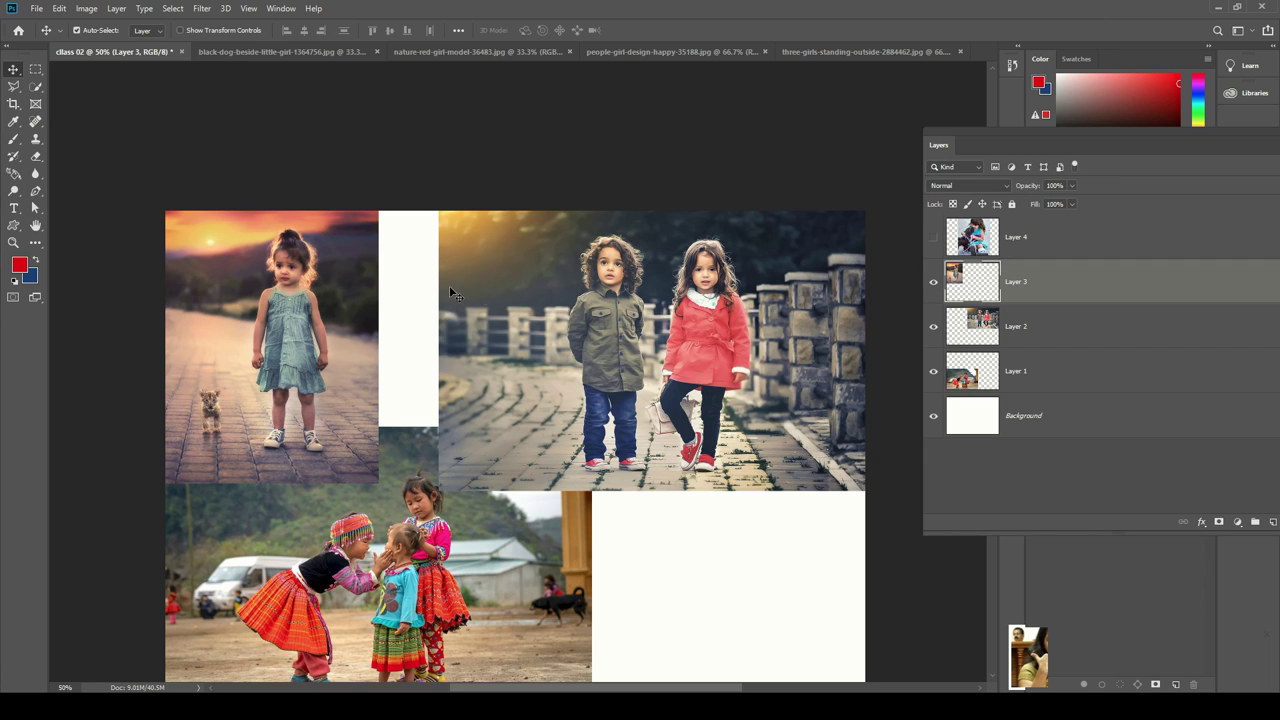
key("ctrl+t")
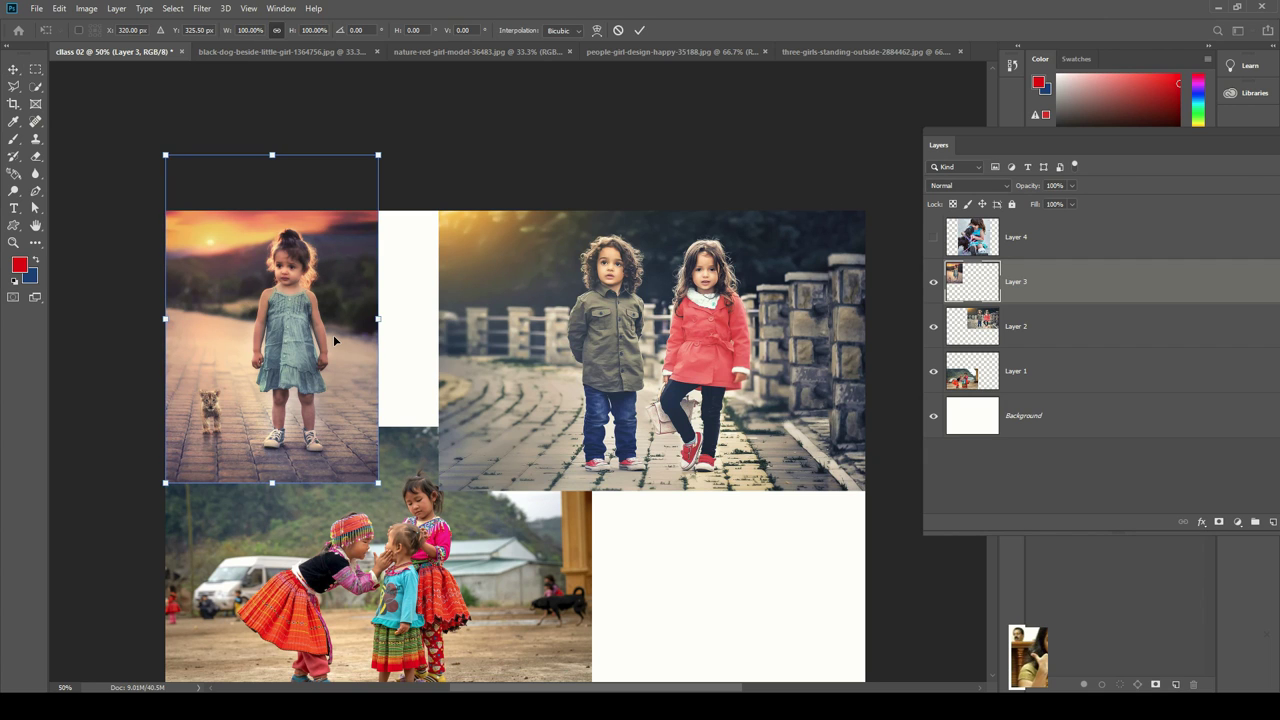
key("Return")
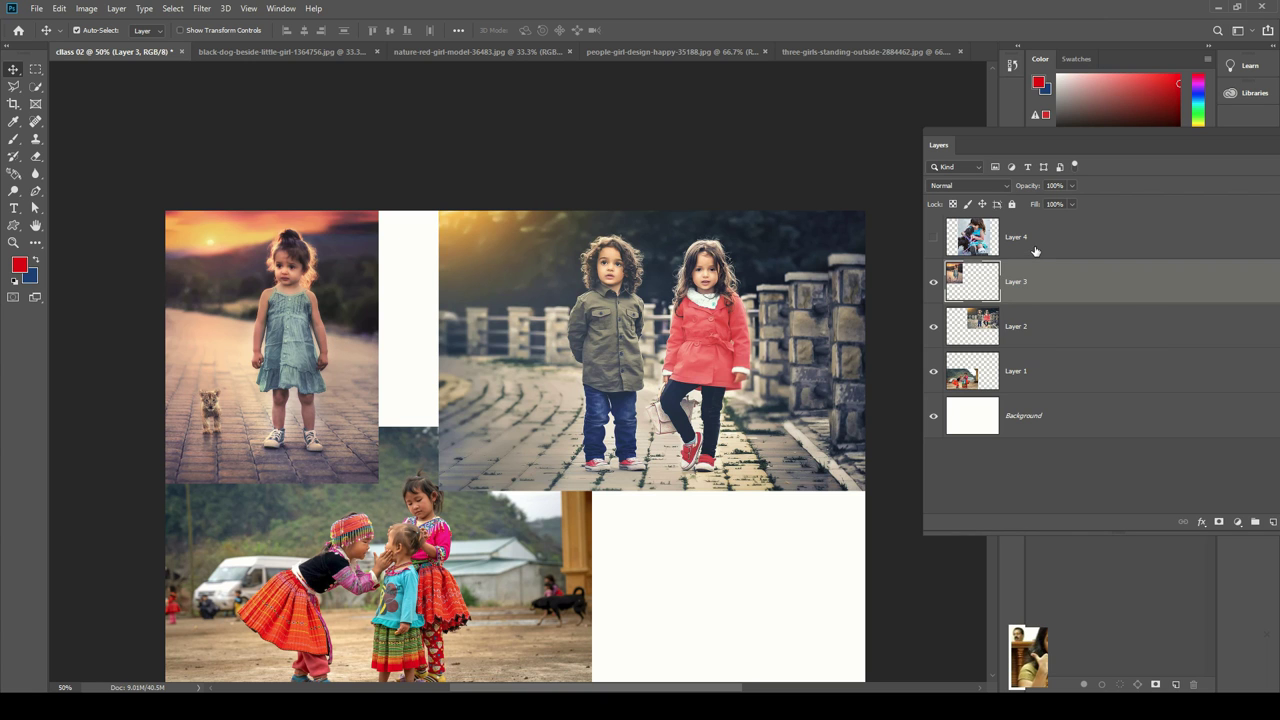
Step: Show Layer 4 and scale the girl-with-dog photo to about 57% in the bottom-right corner
left_click(948, 250)
left_click_drag(640, 350, 608, 302)
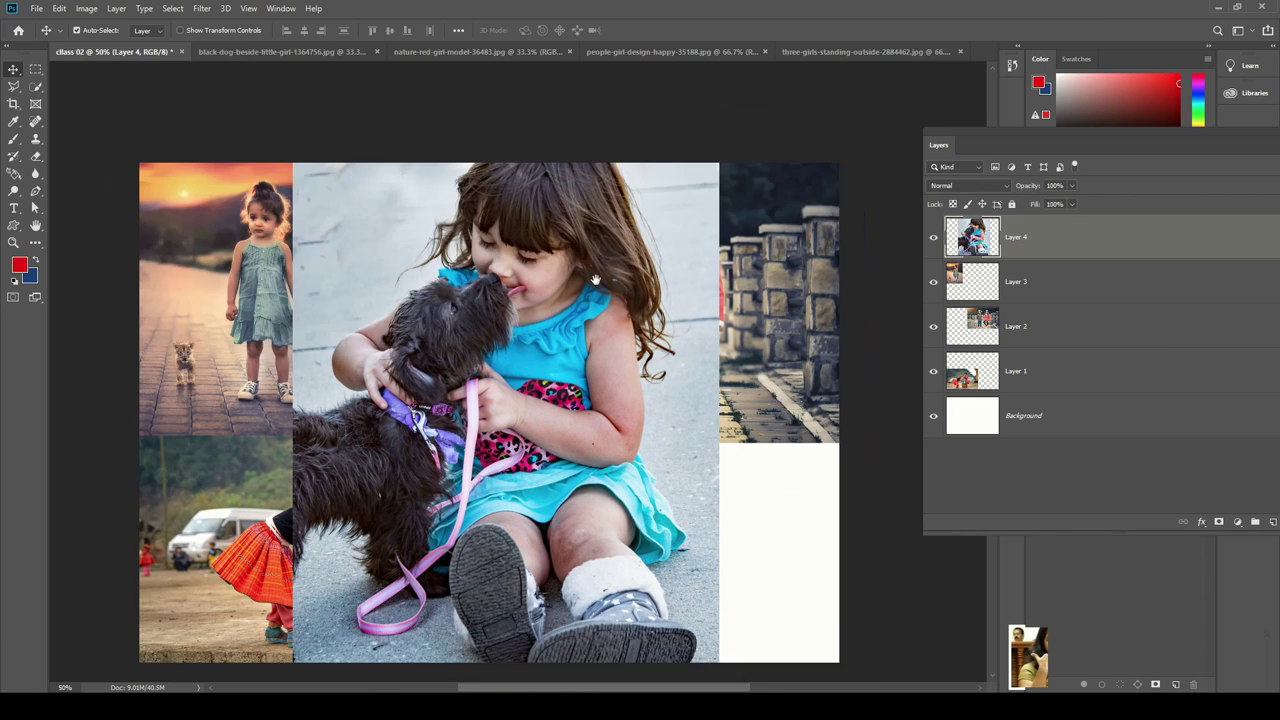
scroll(598, 224, "down", 2)
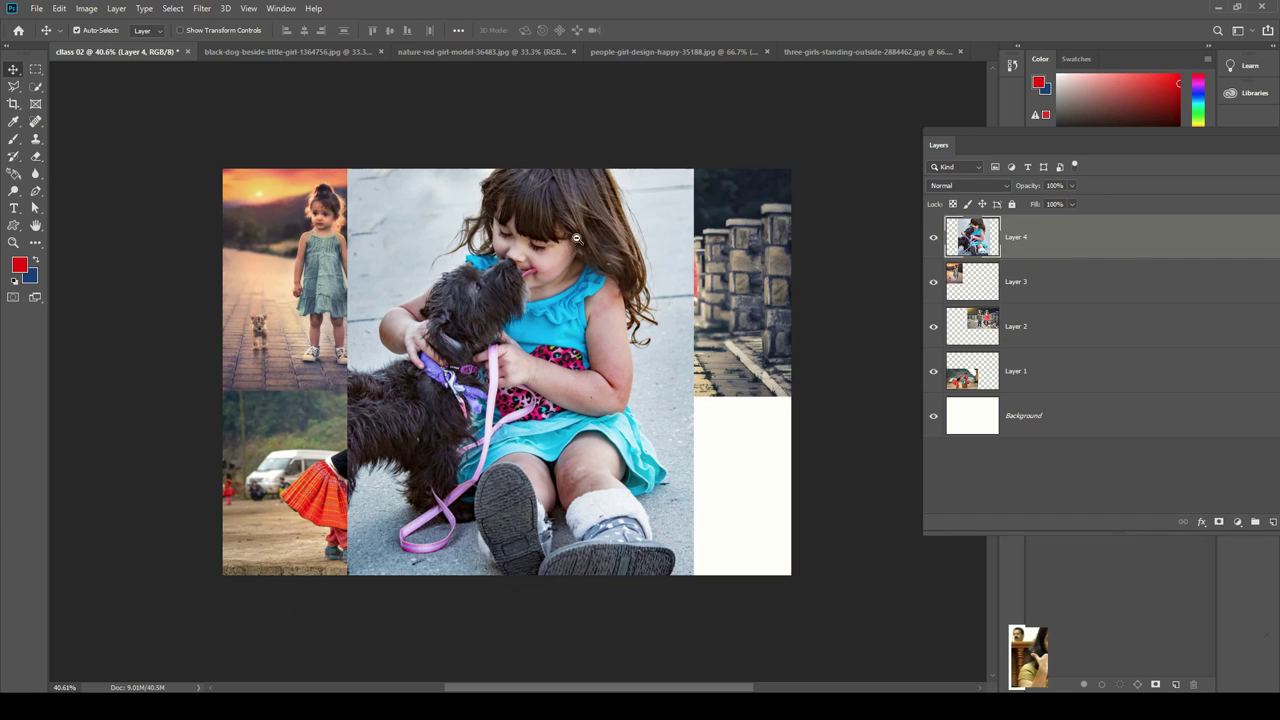
scroll(564, 236, "down", 3)
scroll(560, 242, "up", 1)
key("ctrl+t")
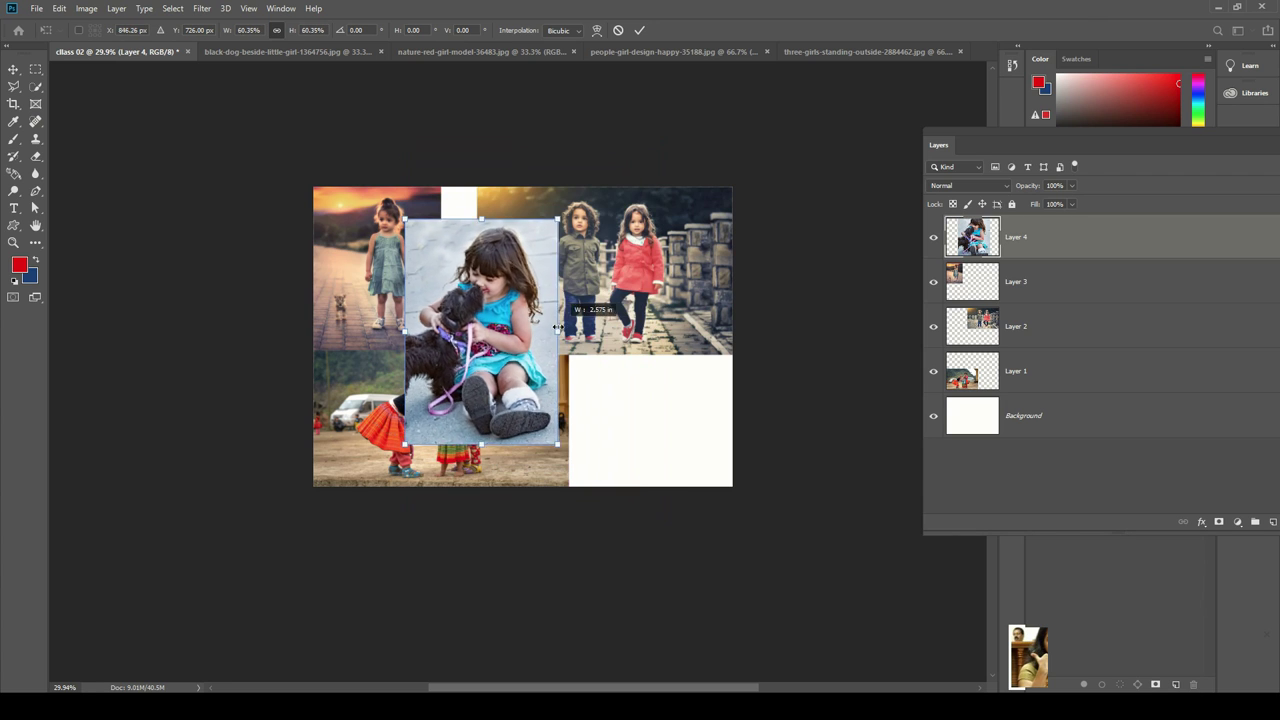
left_click_drag(657, 333, 545, 333)
mouse_move(460, 325)
left_mouse_down()
mouse_move(650, 395)
mouse_move(640, 414)
mouse_move(585, 417)
left_mouse_up()
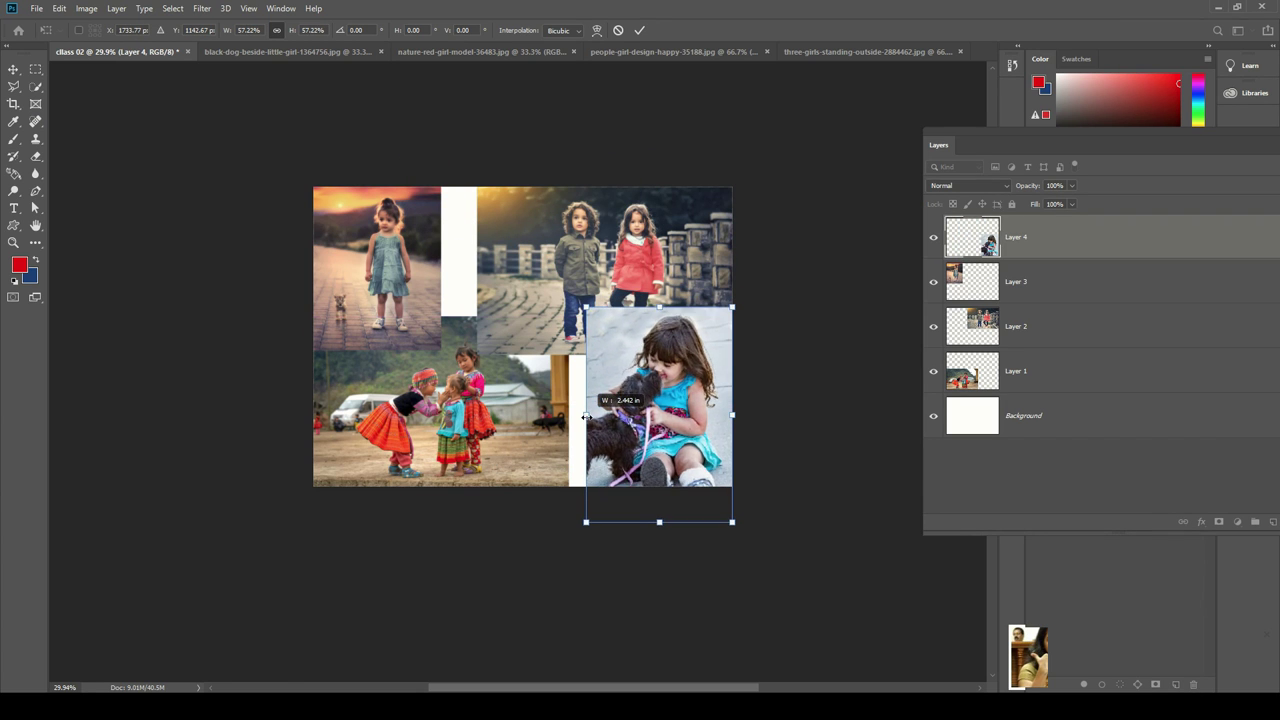
key("Return")
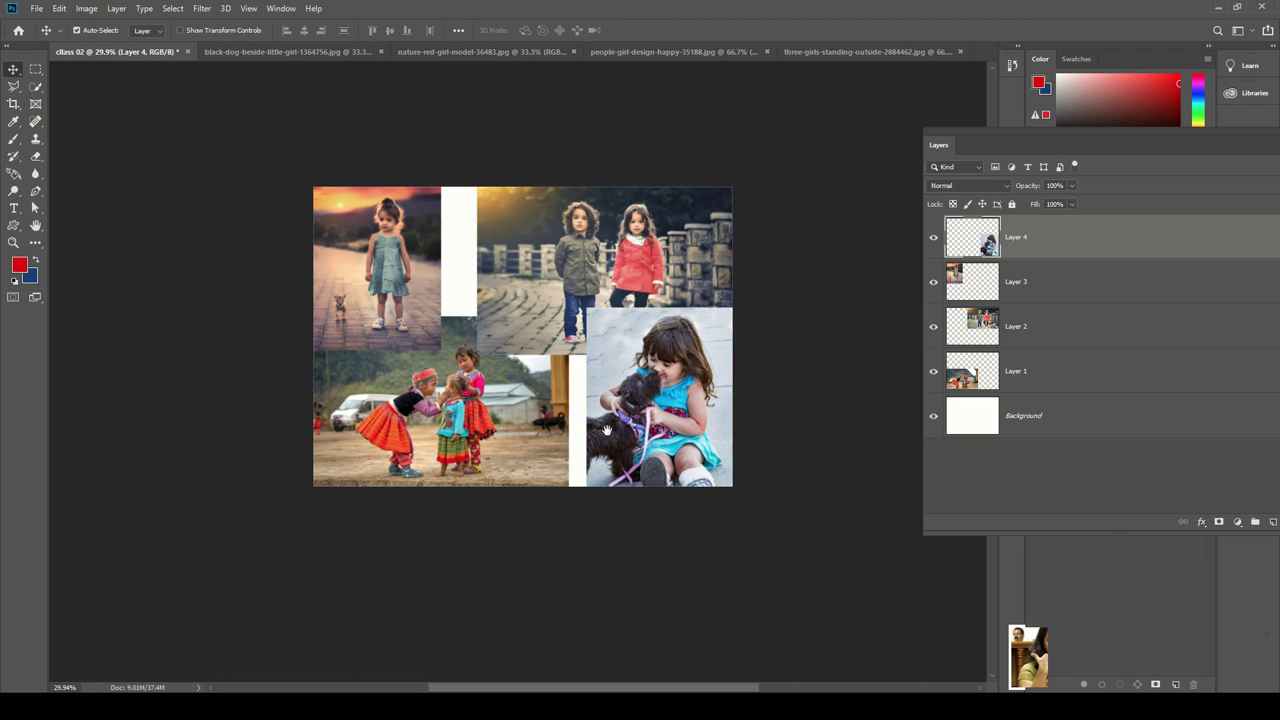
Step: Zoom and reposition the view to inspect the girl-with-dog photo
mouse_move(655, 358)
left_mouse_down()
mouse_move(740, 355)
mouse_move(637, 277)
mouse_move(700, 277)
left_mouse_up()
mouse_move(478, 179)
left_mouse_down()
mouse_move(478, 229)
mouse_move(429, 229)
mouse_move(714, 255)
left_mouse_up()
left_click(429, 229)
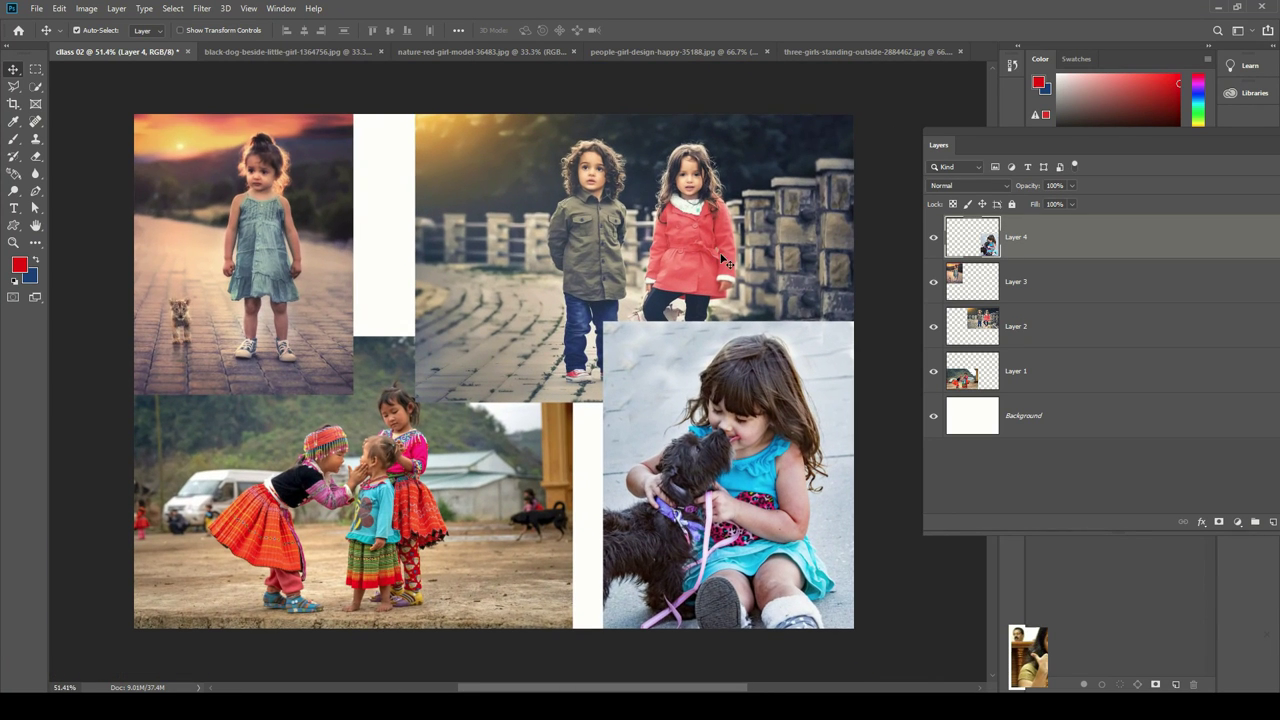
Step: Hide Layers 4–1 and the Background one by one, then show them all again
left_click(933, 237)
left_click(933, 281)
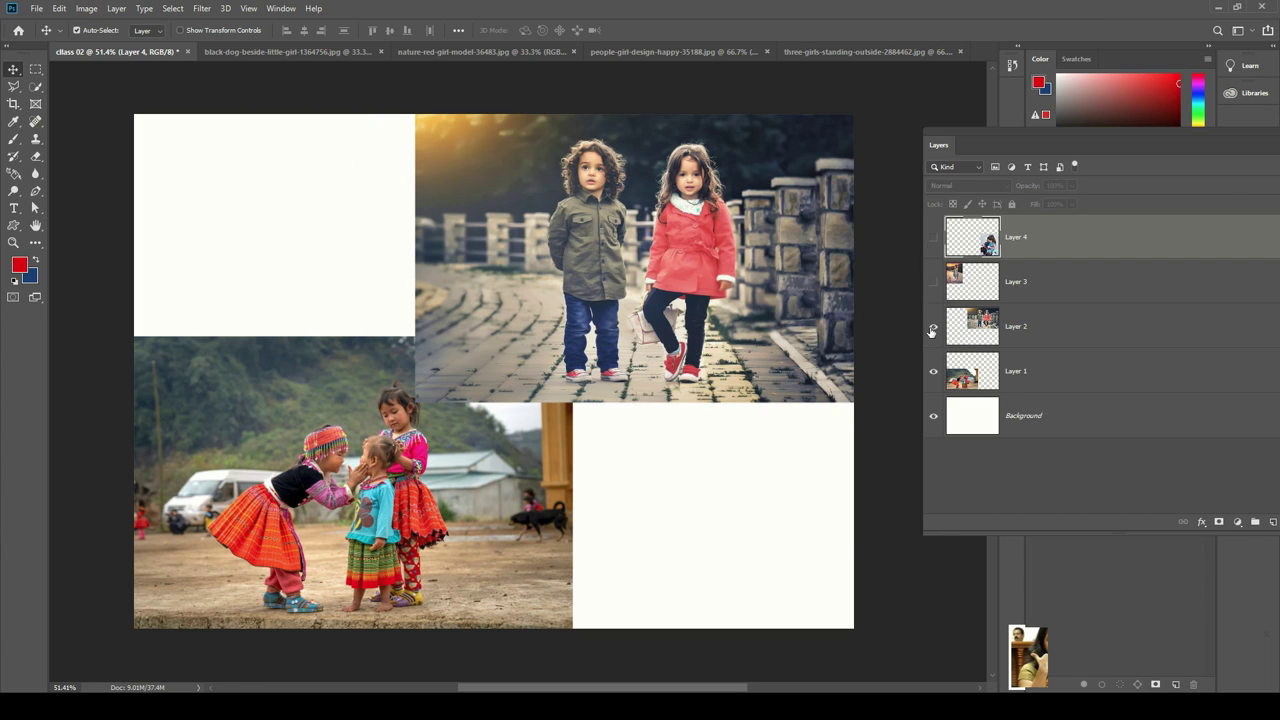
left_click(933, 326)
left_click(933, 371)
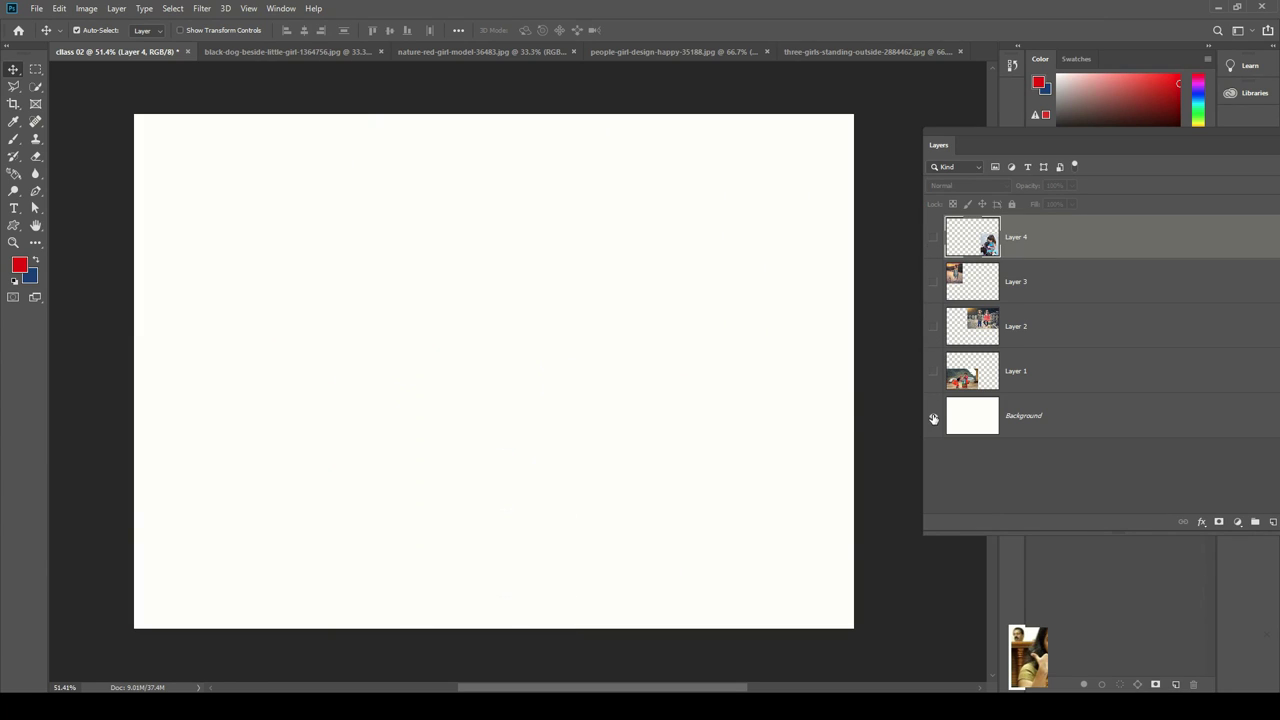
left_click(933, 415)
left_click(933, 415)
left_click(933, 237)
left_click(933, 281)
left_click(933, 326)
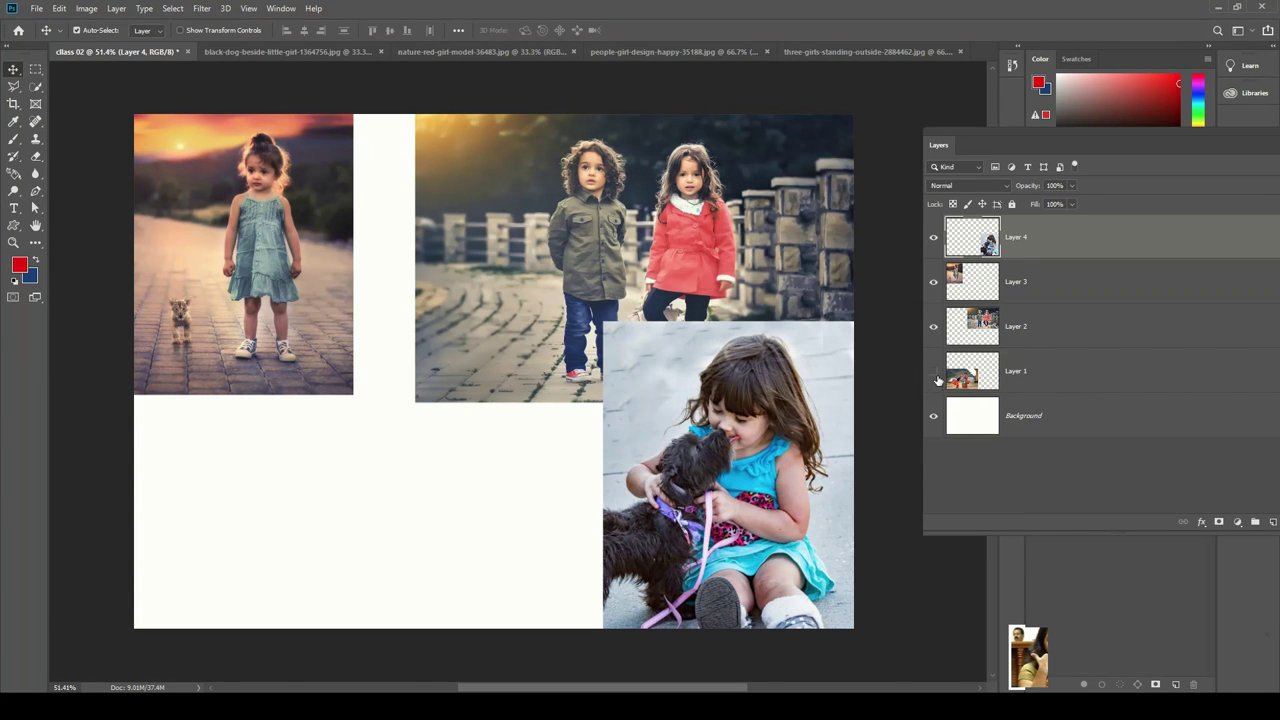
left_click(933, 371)
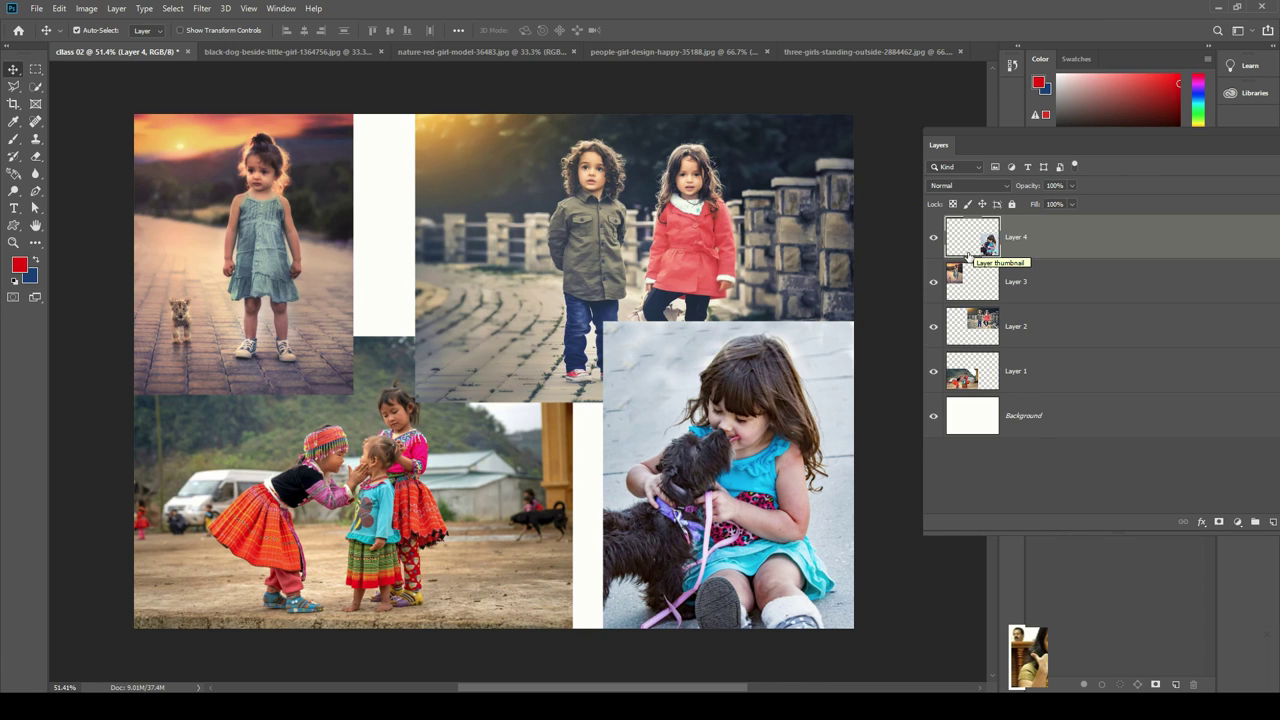
Step: Float the Layers panel, Alt-click to solo Layers 4 and 3, then restore all layers
mouse_move(1156, 140)
left_mouse_down()
mouse_move(1066, 138)
mouse_move(1077, 136)
left_mouse_up()
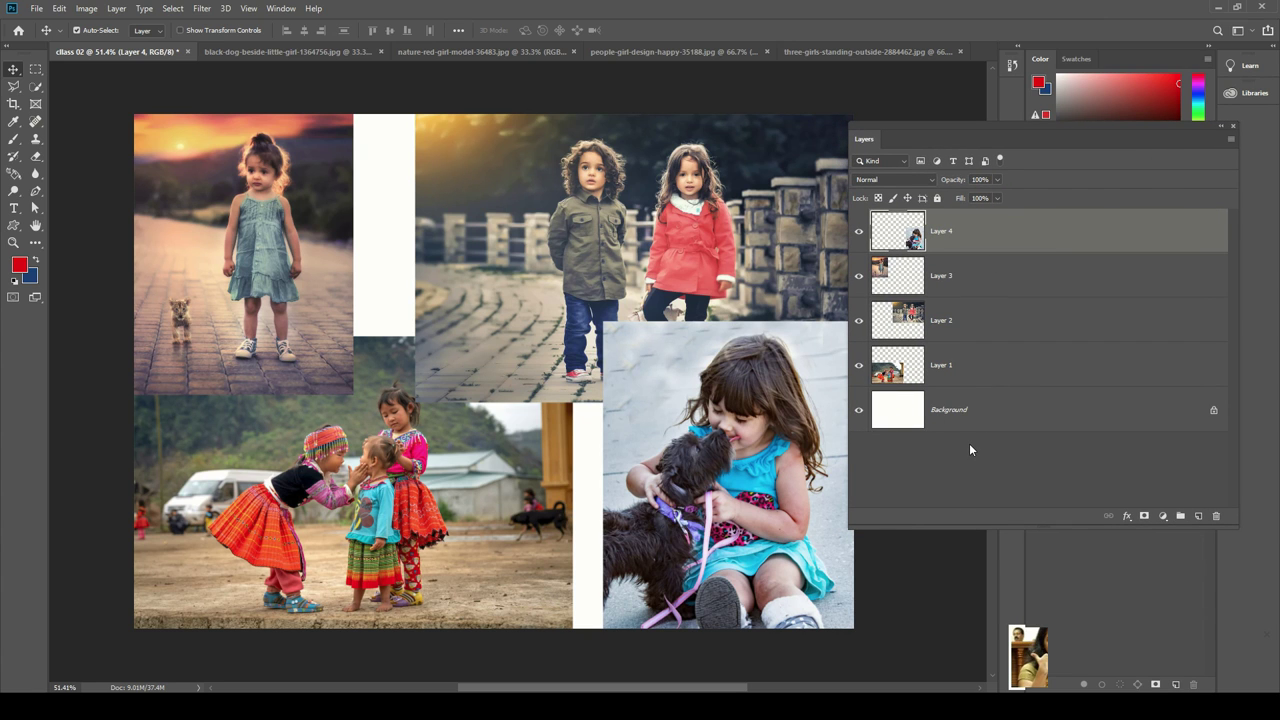
left_click_drag(1047, 133, 1109, 142)
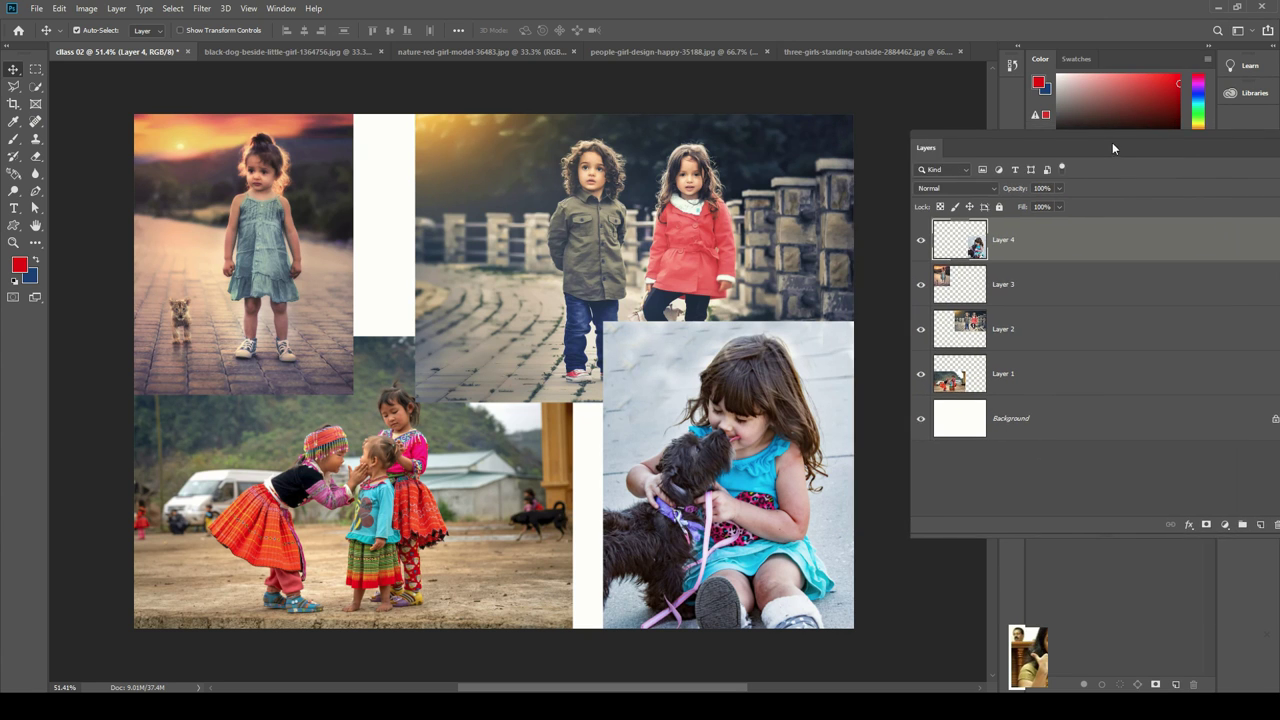
left_click(920, 243, "alt")
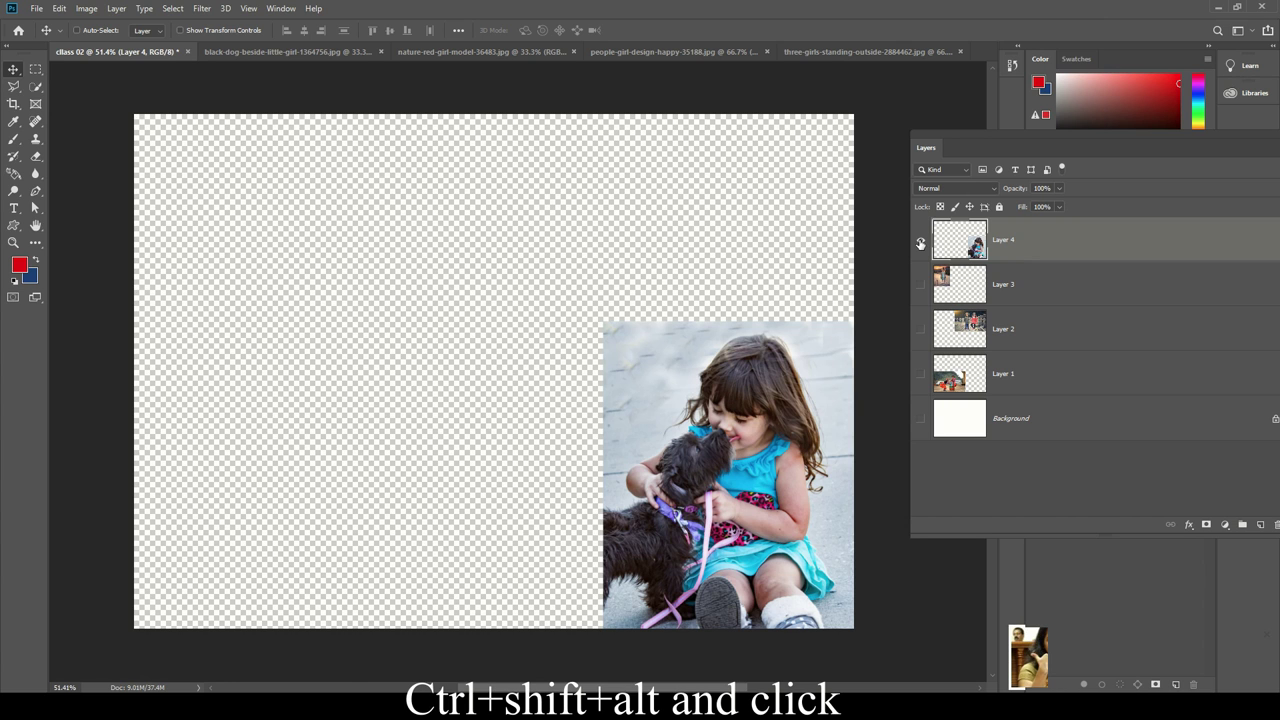
left_click(920, 243, "alt")
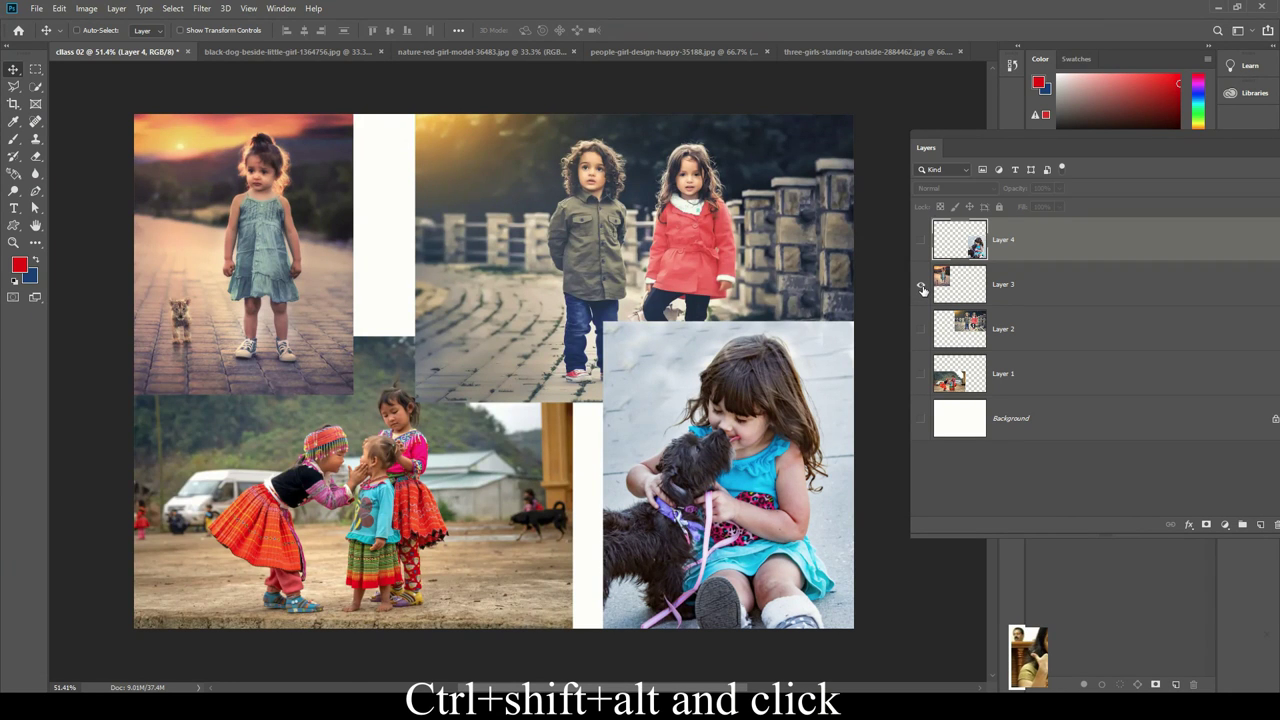
left_click(921, 286, "alt")
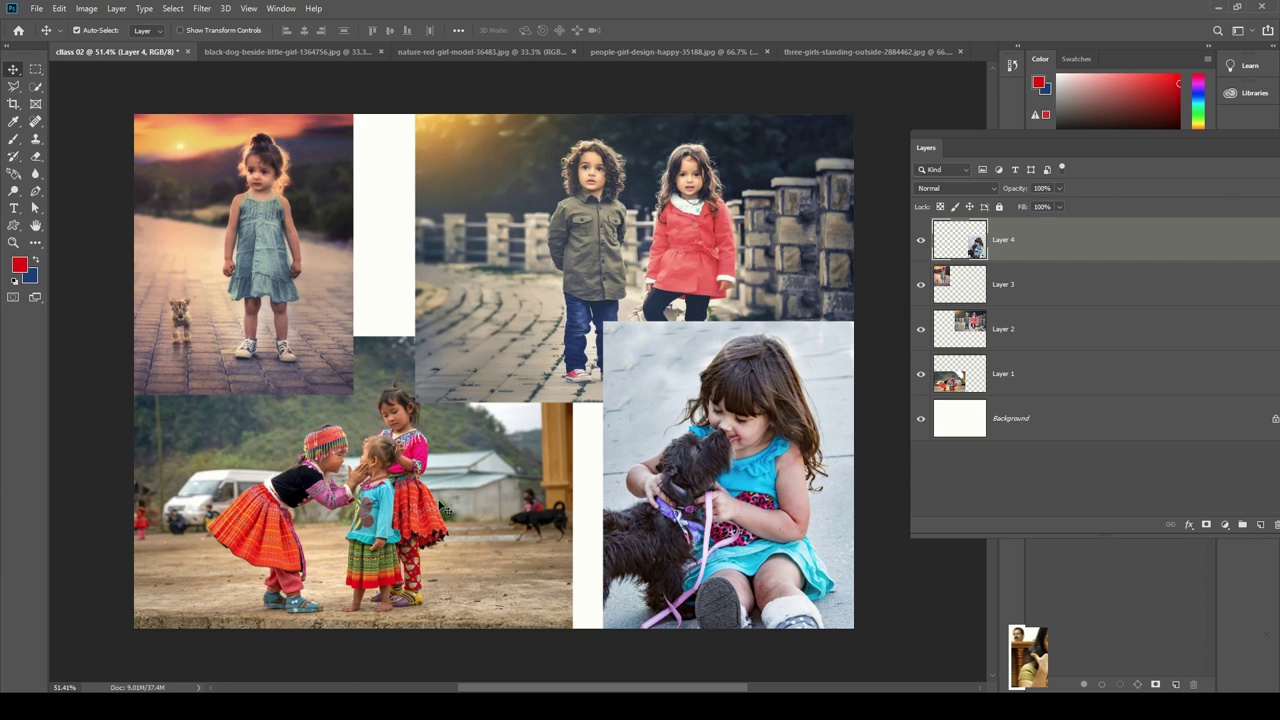
left_click_drag(1121, 153, 1088, 149)
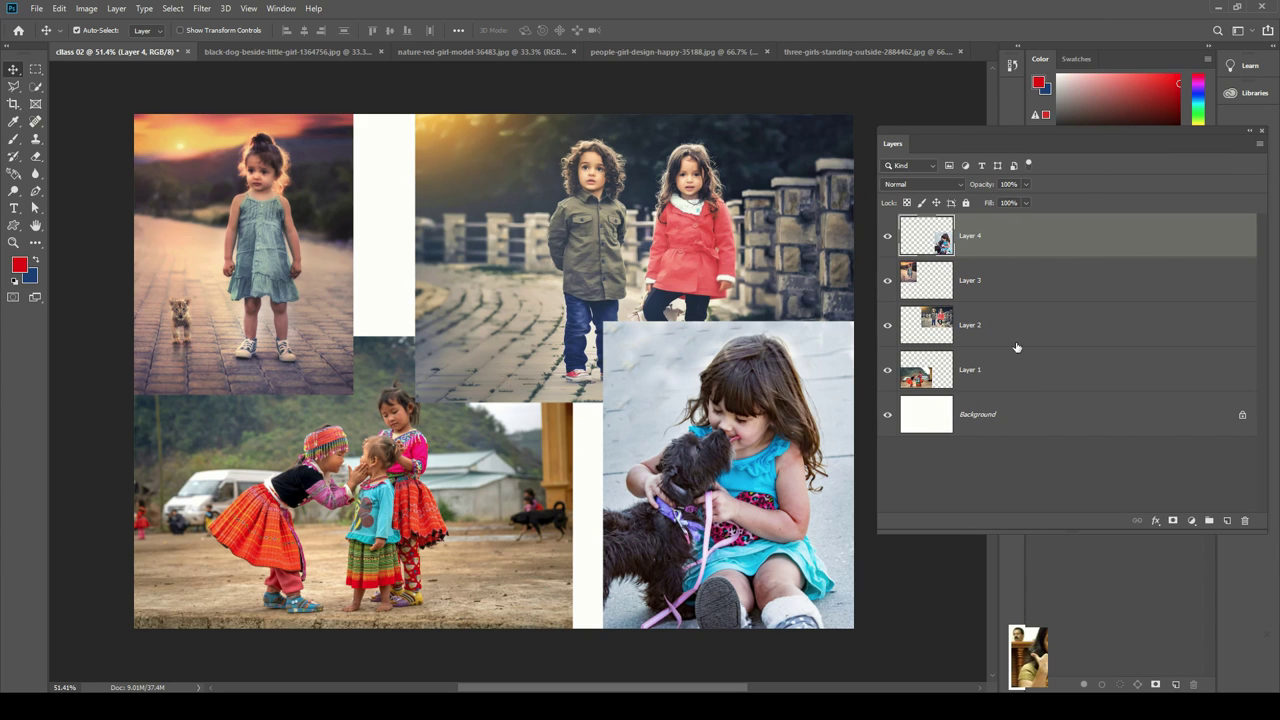
left_click(1026, 381)
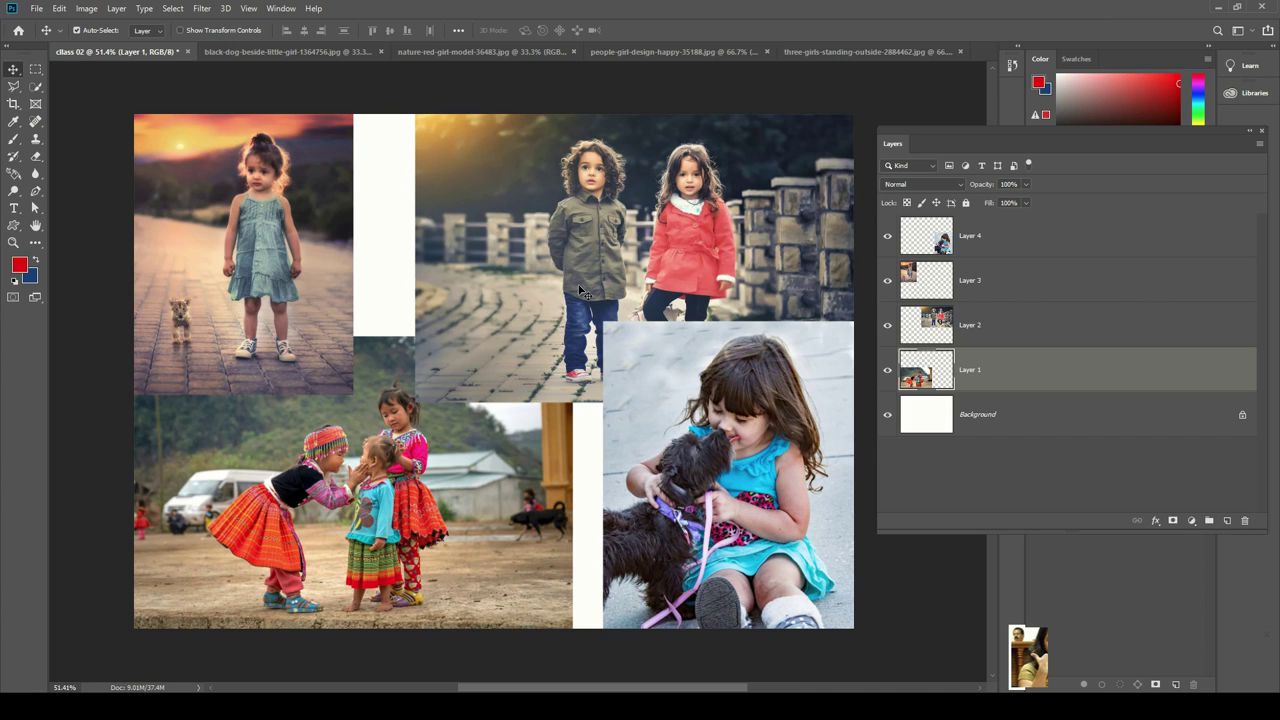
mouse_move(995, 332)
left_mouse_down()
mouse_move(1011, 389)
mouse_move(994, 297)
mouse_move(1026, 393)
mouse_move(994, 404)
mouse_move(1037, 397)
left_mouse_up()
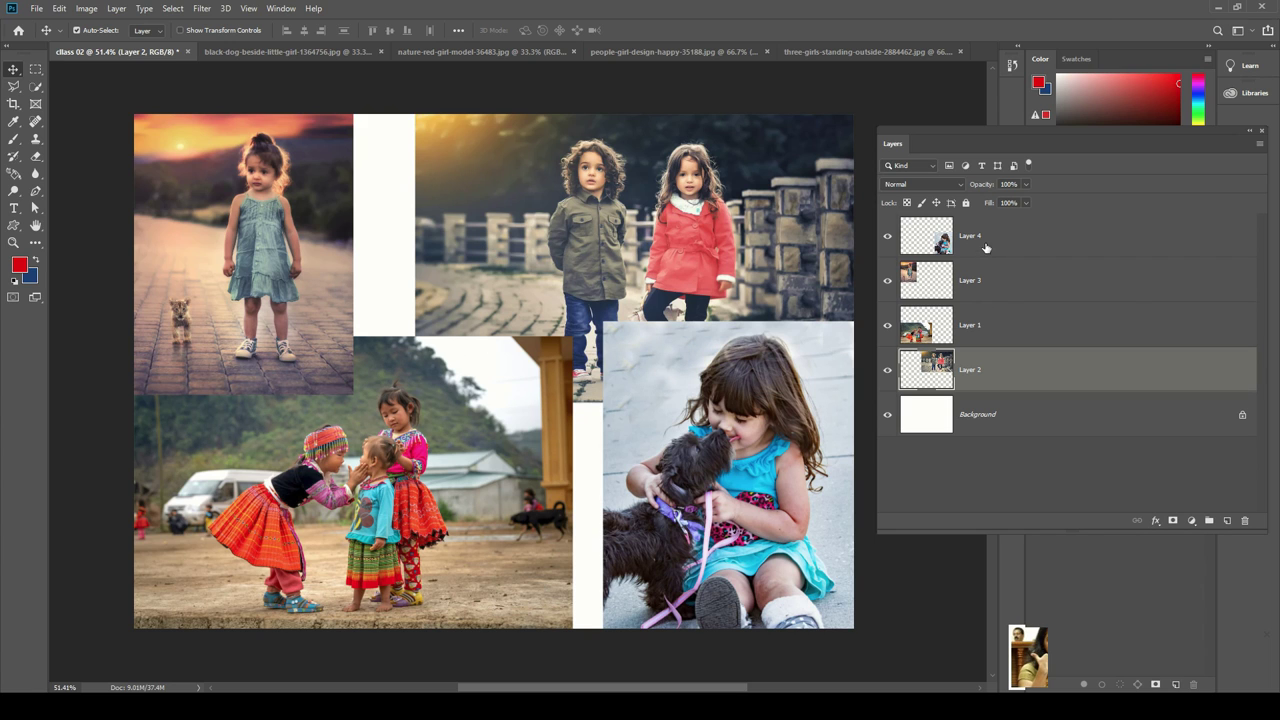
left_click_drag(985, 247, 1003, 398)
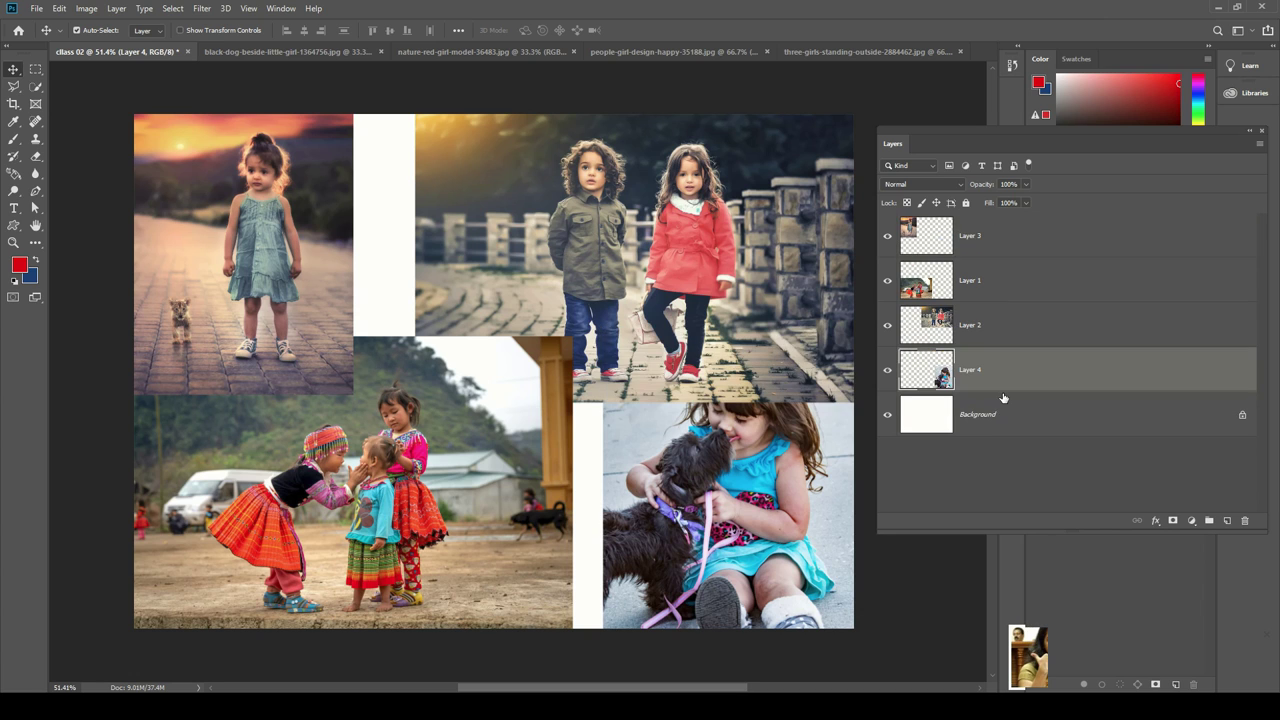
left_click(1009, 240)
left_click_drag(990, 246, 1003, 390)
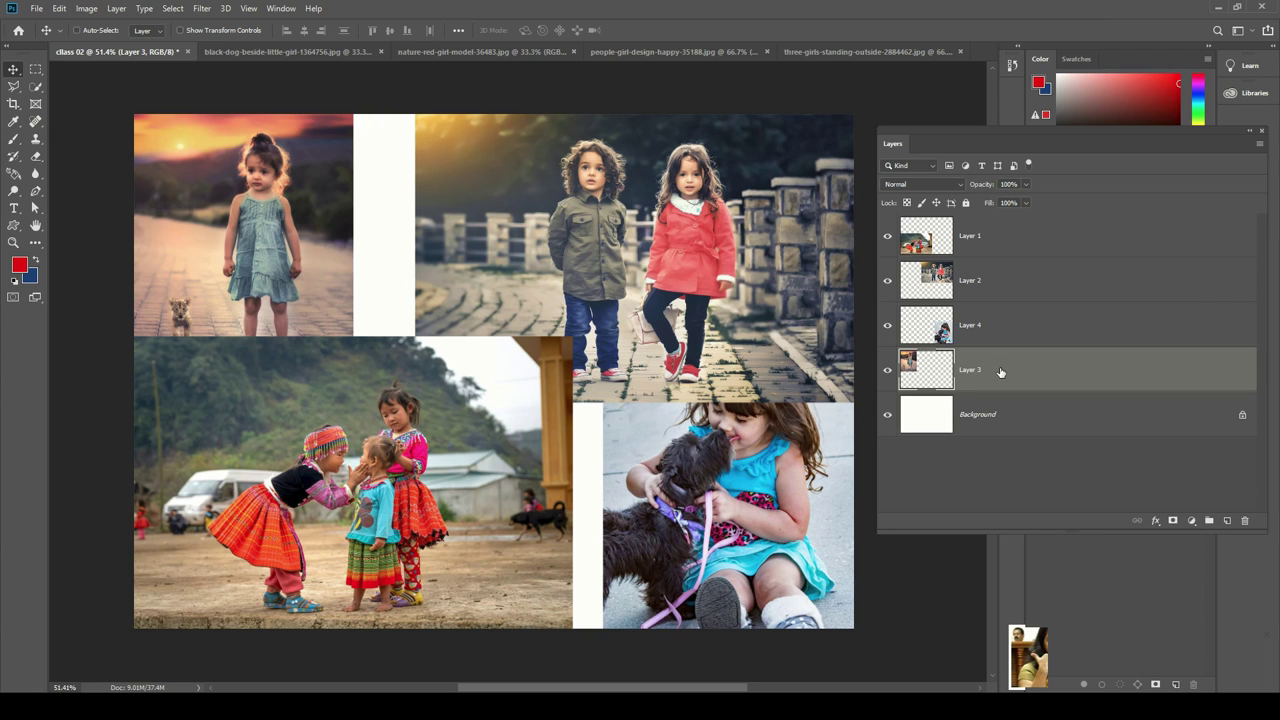
key("ctrl+z")
key("ctrl+z")
key("ctrl+z")
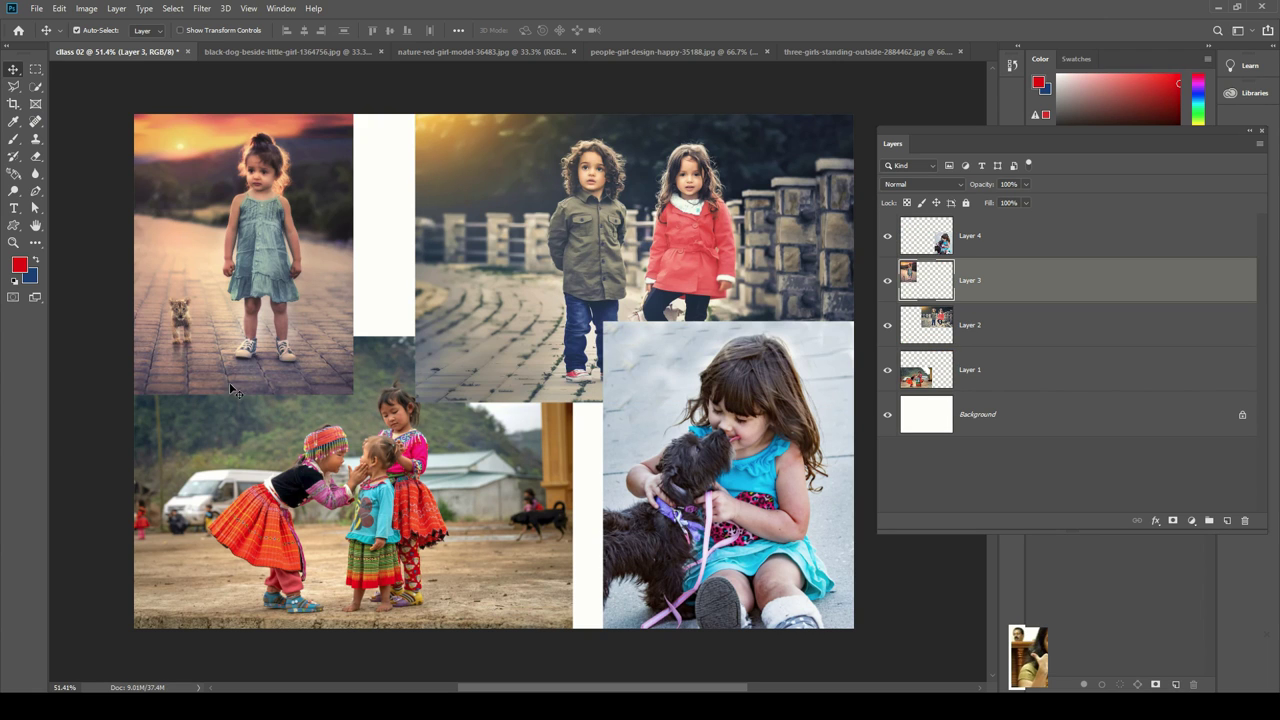
scroll(320, 320, "down", 1)
scroll(592, 372, "down", 1)
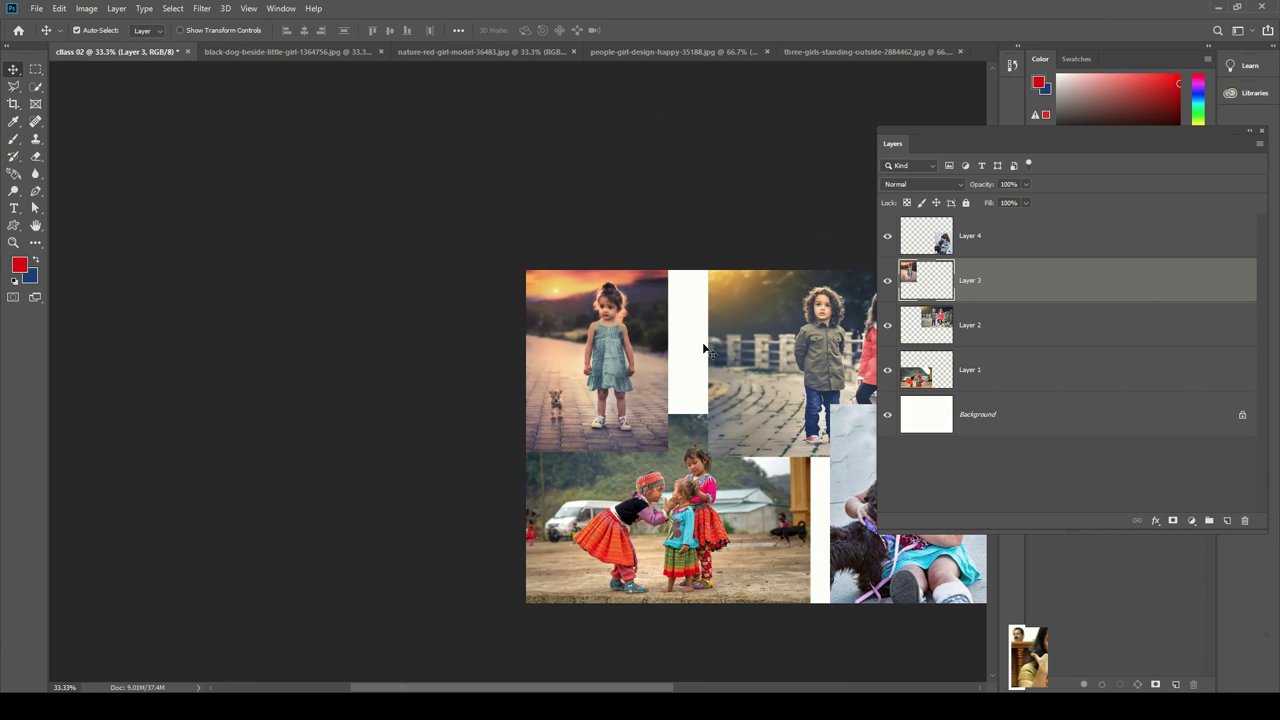
Step: Align the bottom-left group photo (Layer 1) and nudge the top-left sunset photo (Layer 3) slightly right
scroll(724, 349, "up", 2)
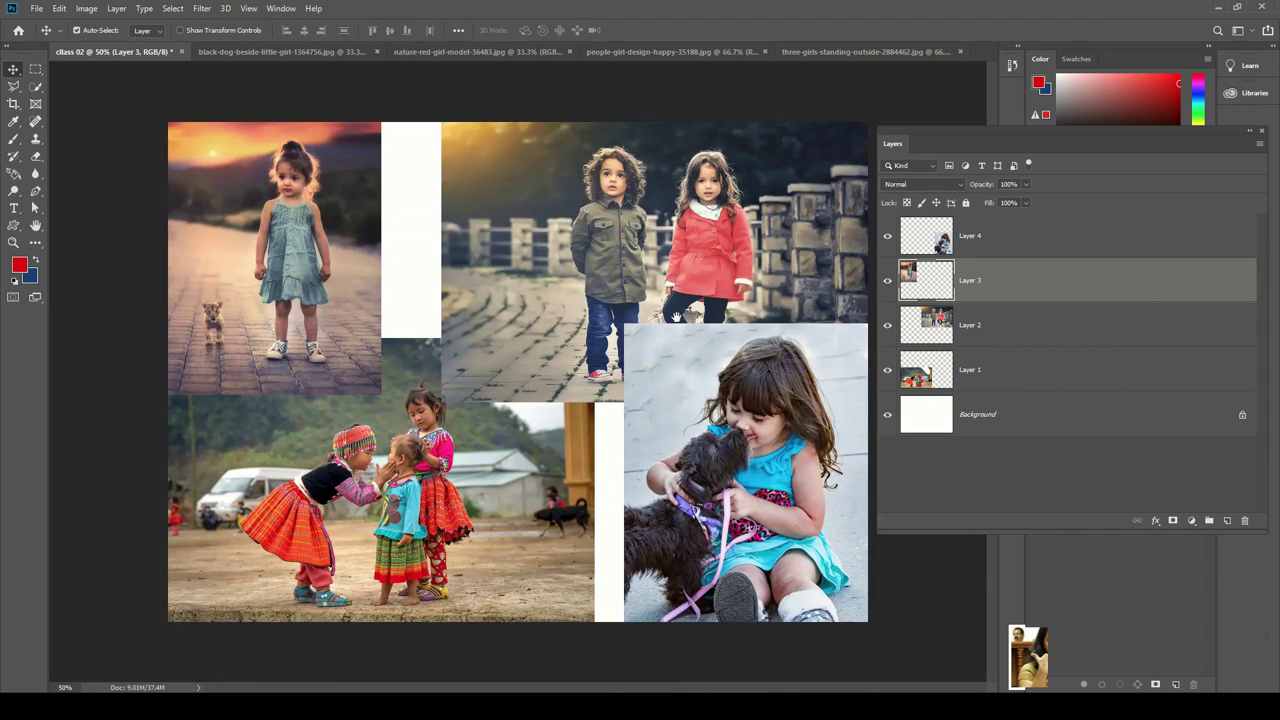
left_click(471, 176)
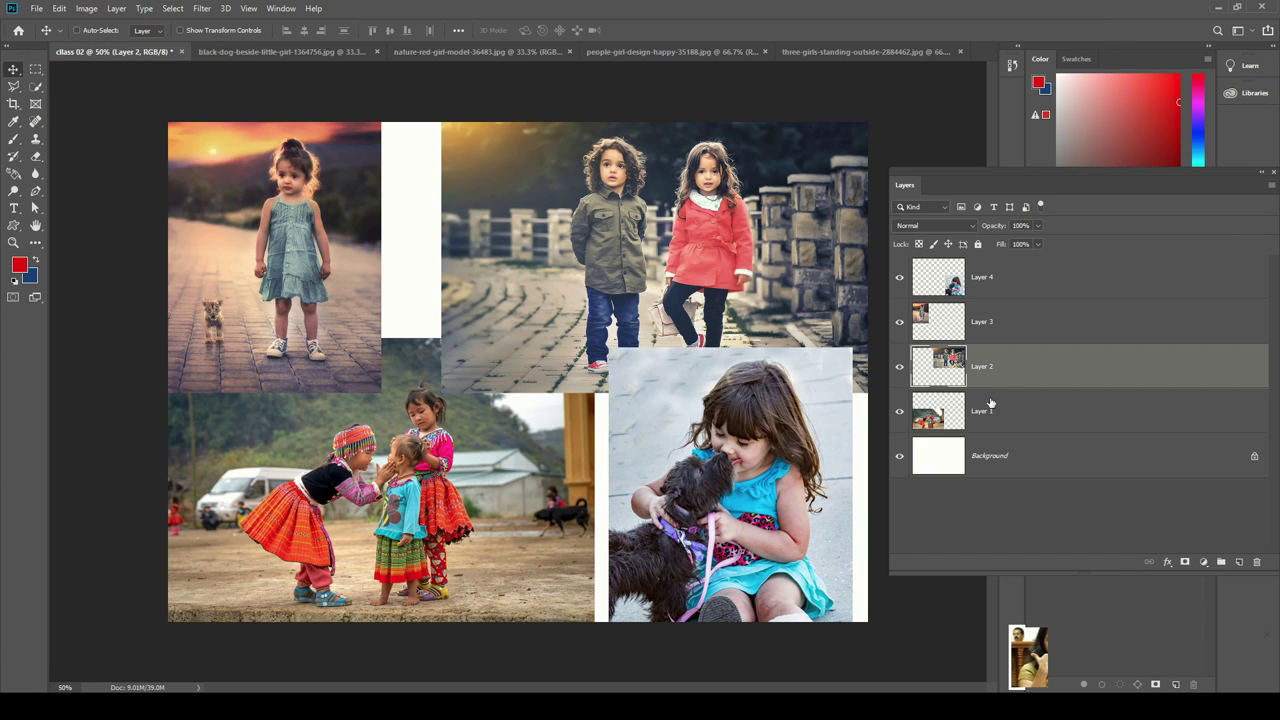
left_click(950, 414)
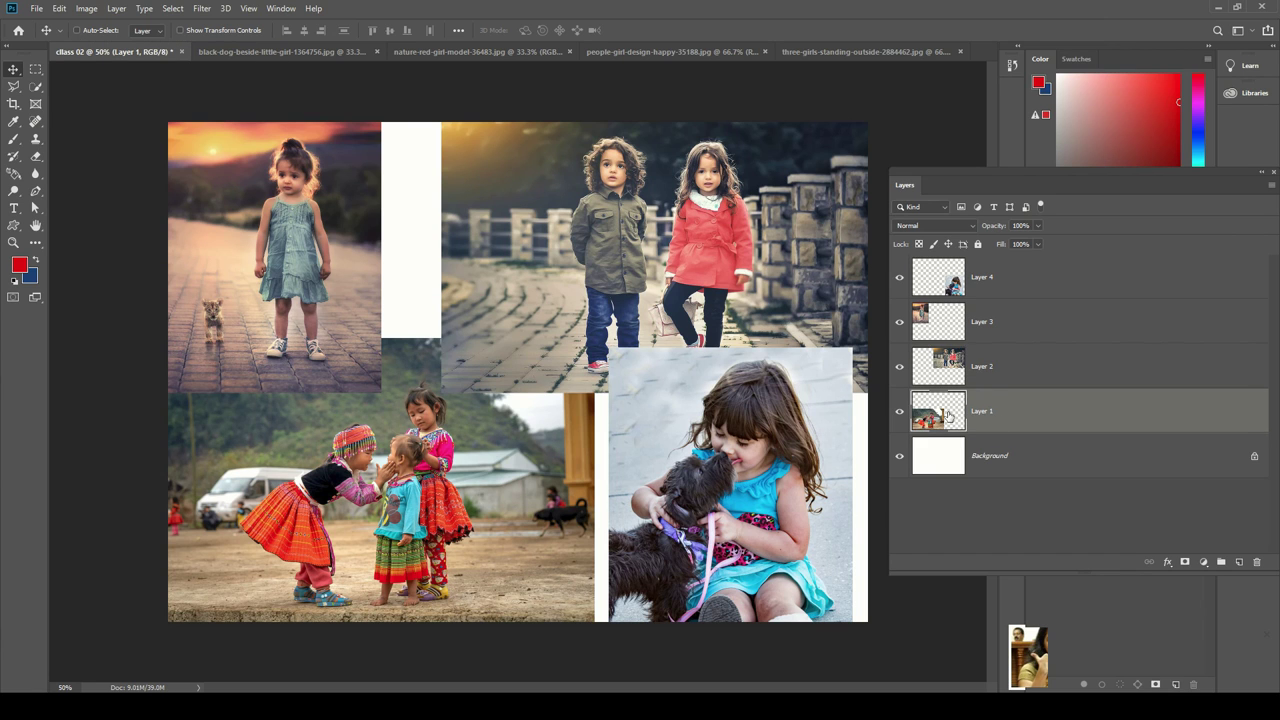
mouse_move(432, 505)
left_mouse_down()
mouse_move(466, 505)
mouse_move(431, 518)
left_mouse_up()
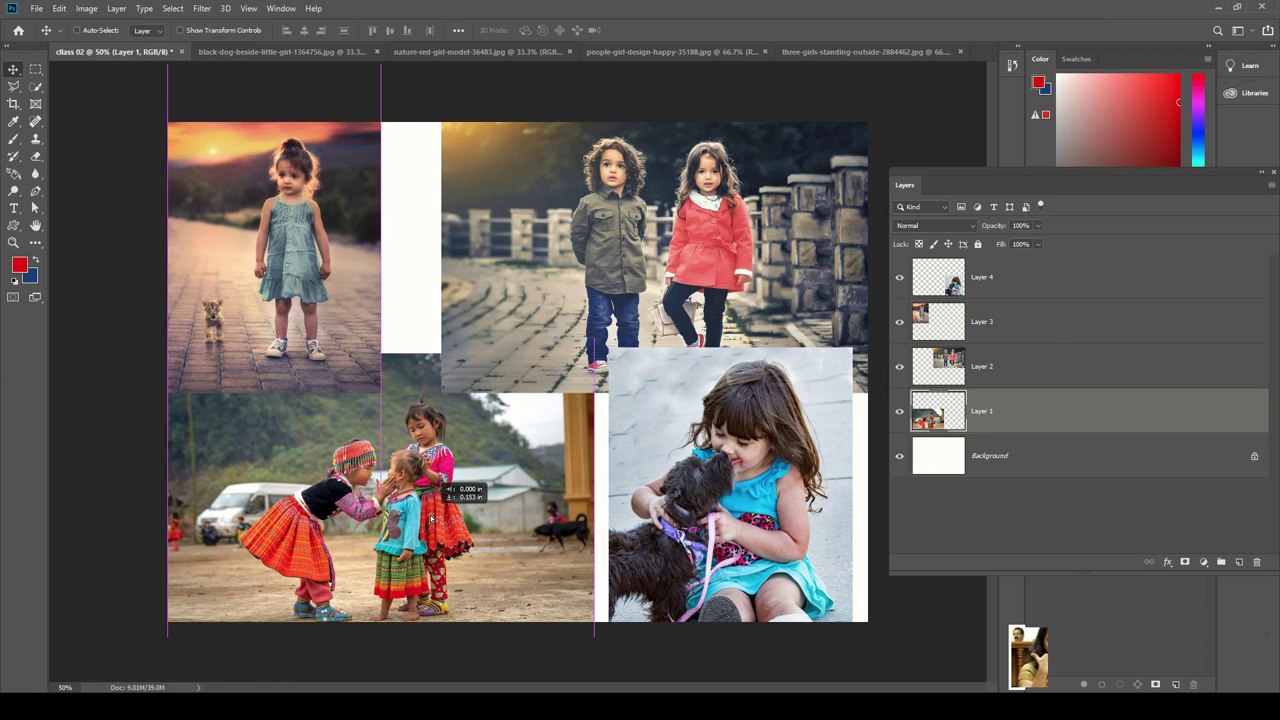
left_click_drag(431, 518, 431, 511)
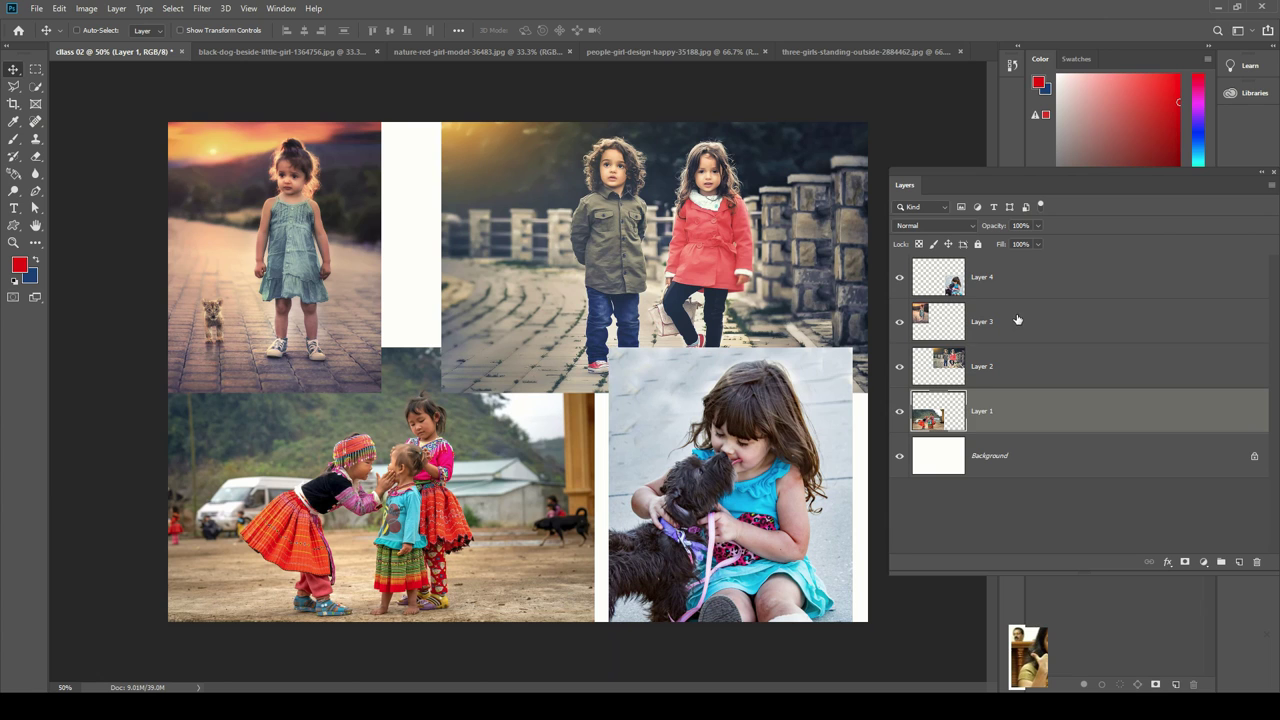
left_click(1017, 319)
left_click_drag(199, 262, 200, 264)
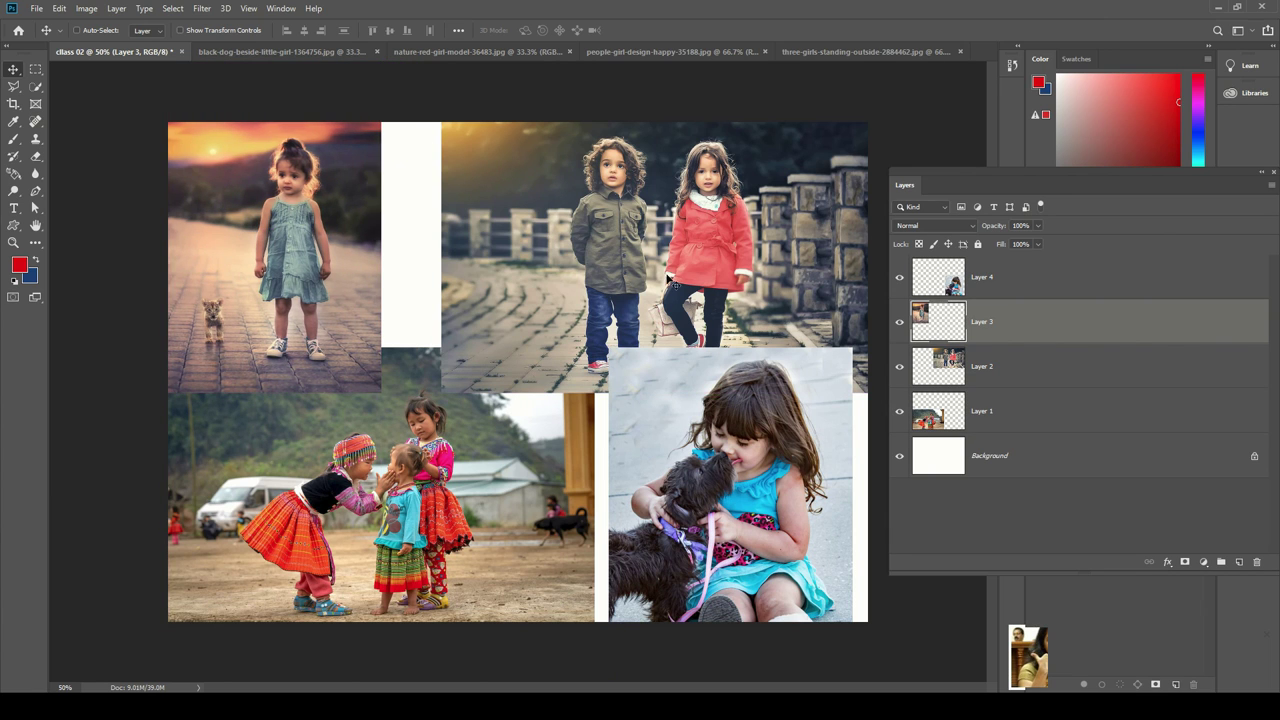
Step: With Move tool Auto-Select on, reposition the girl-with-dog and two-kids photos and align the bottom-left photo
left_click(77, 31)
mouse_move(789, 478)
left_mouse_down()
mouse_move(677, 370)
mouse_move(797, 422)
left_mouse_up()
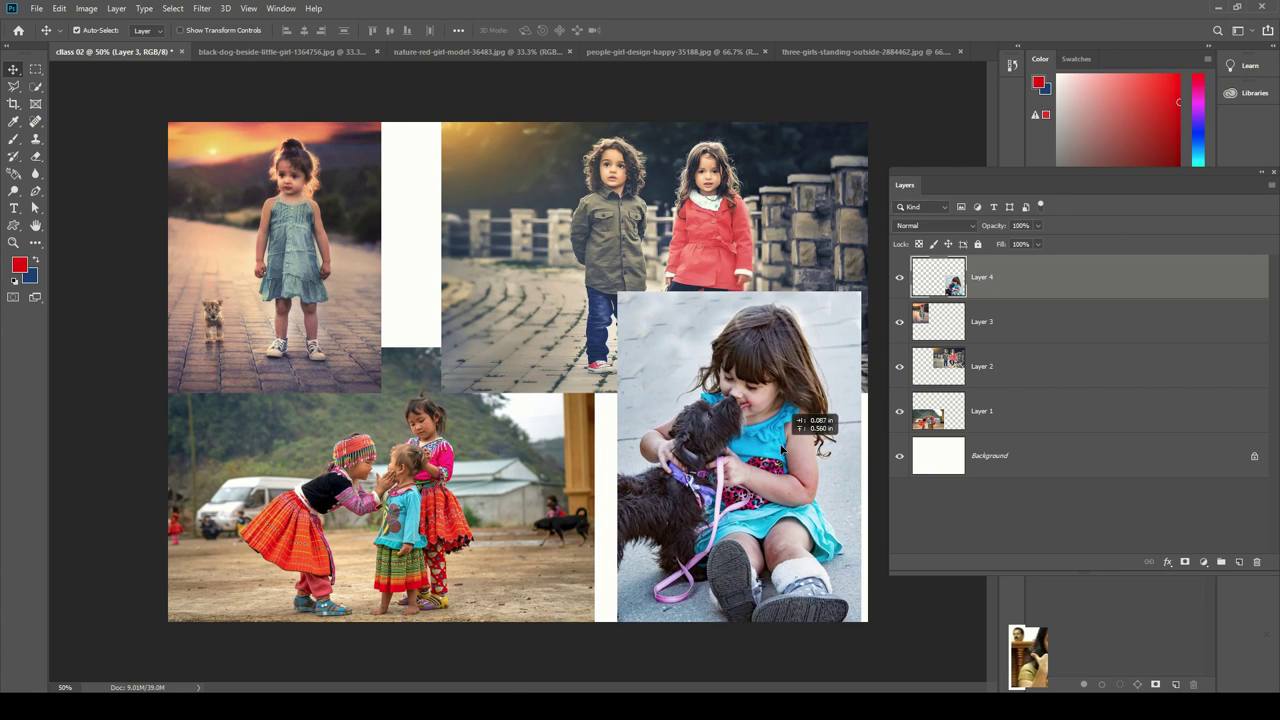
left_click_drag(663, 193, 684, 181)
left_click_drag(373, 468, 380, 468)
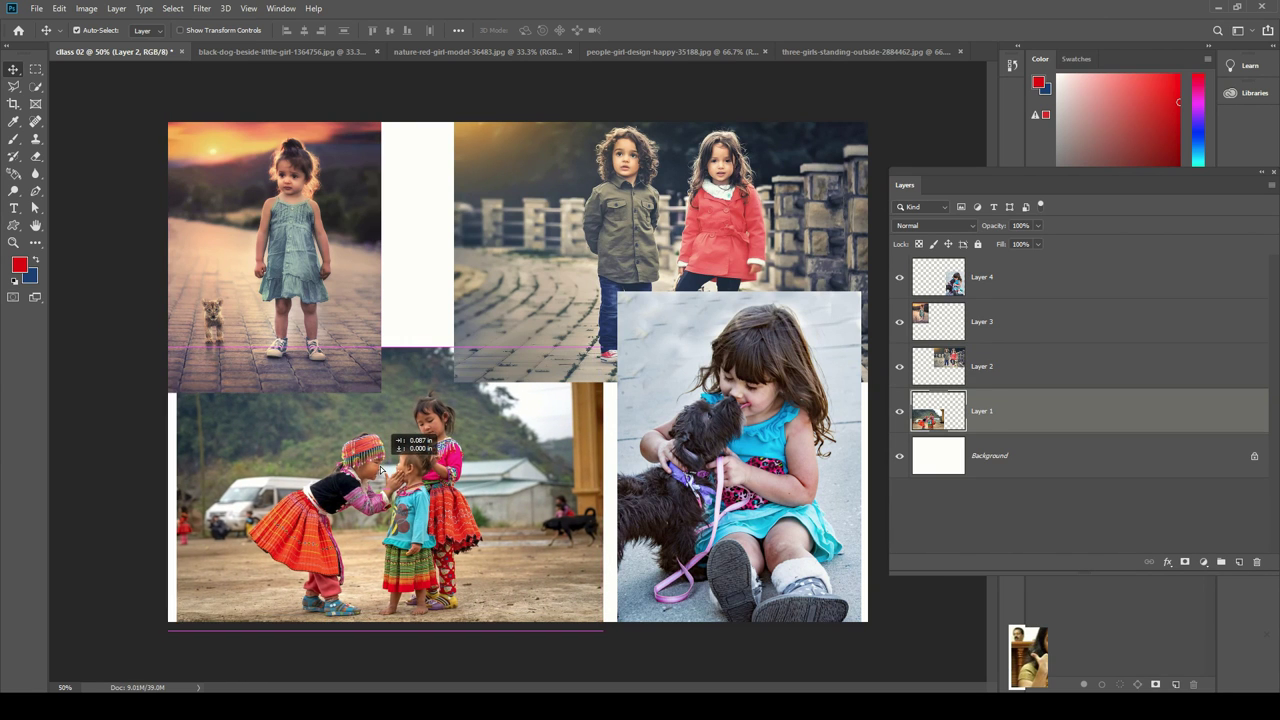
left_click_drag(380, 468, 374, 468)
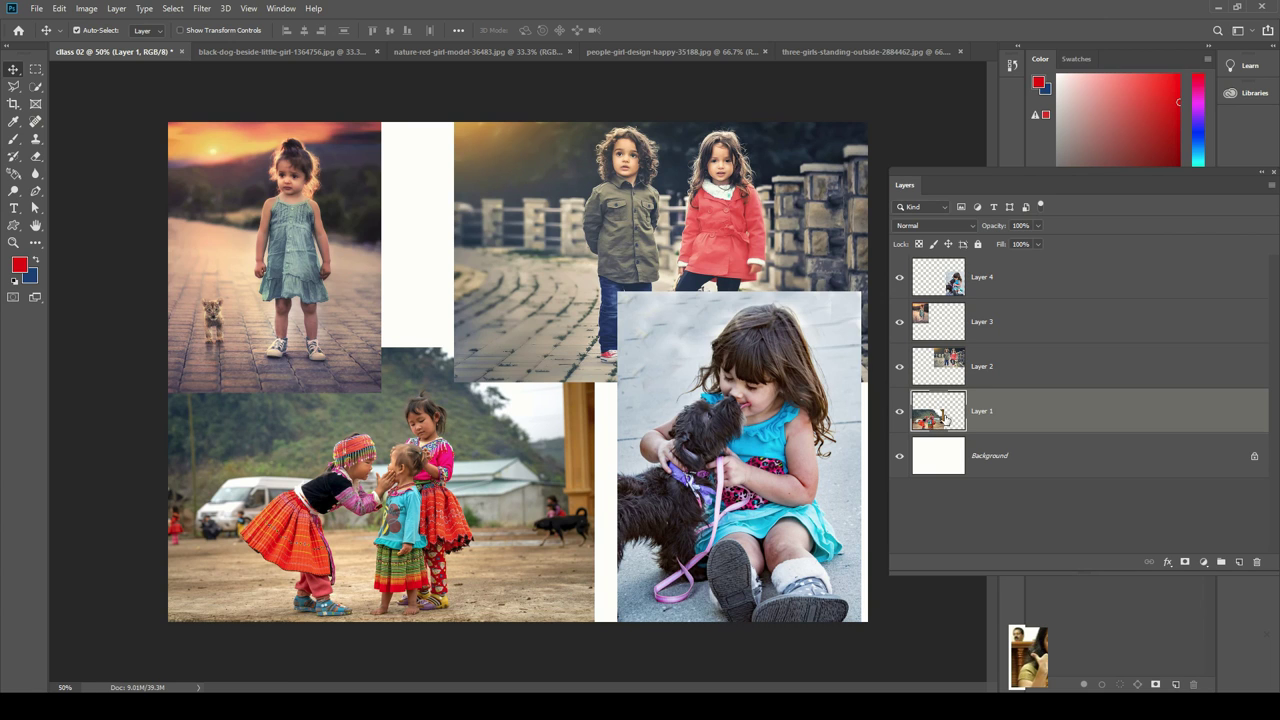
Step: Shift Layers 1 and 2 together about 23 px left
left_click(1013, 369, "shift")
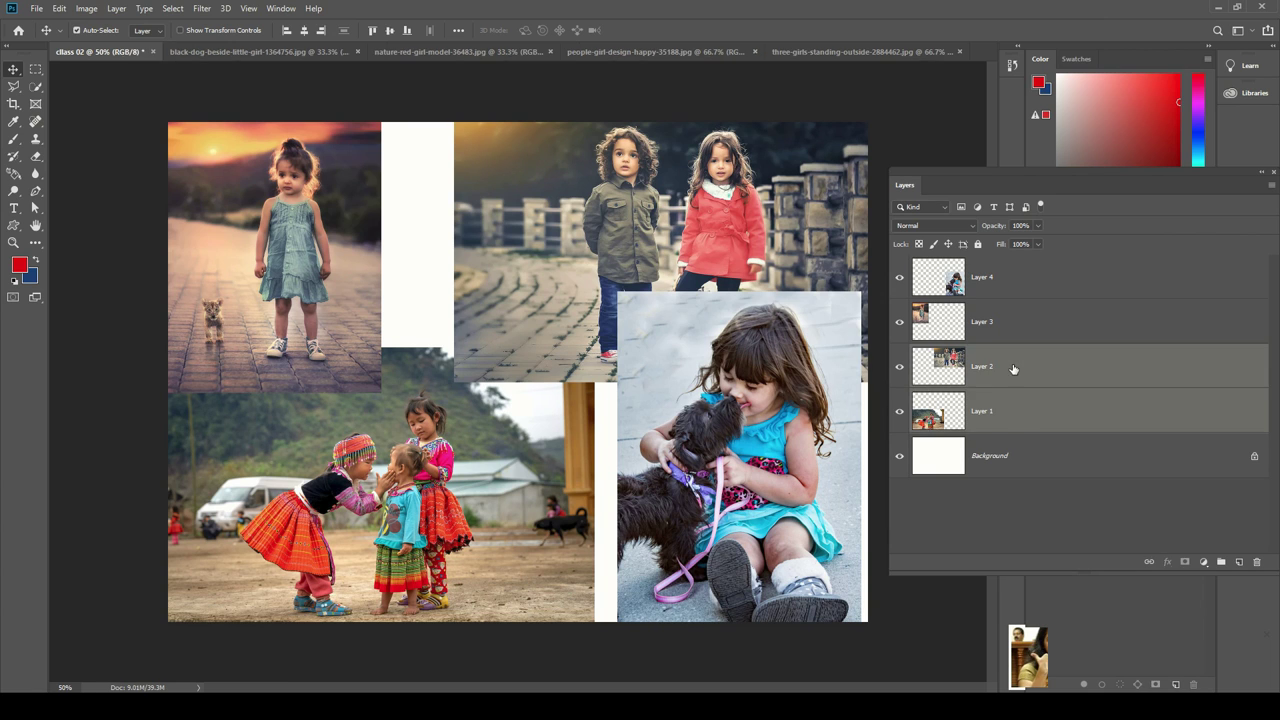
left_click_drag(612, 278, 616, 278)
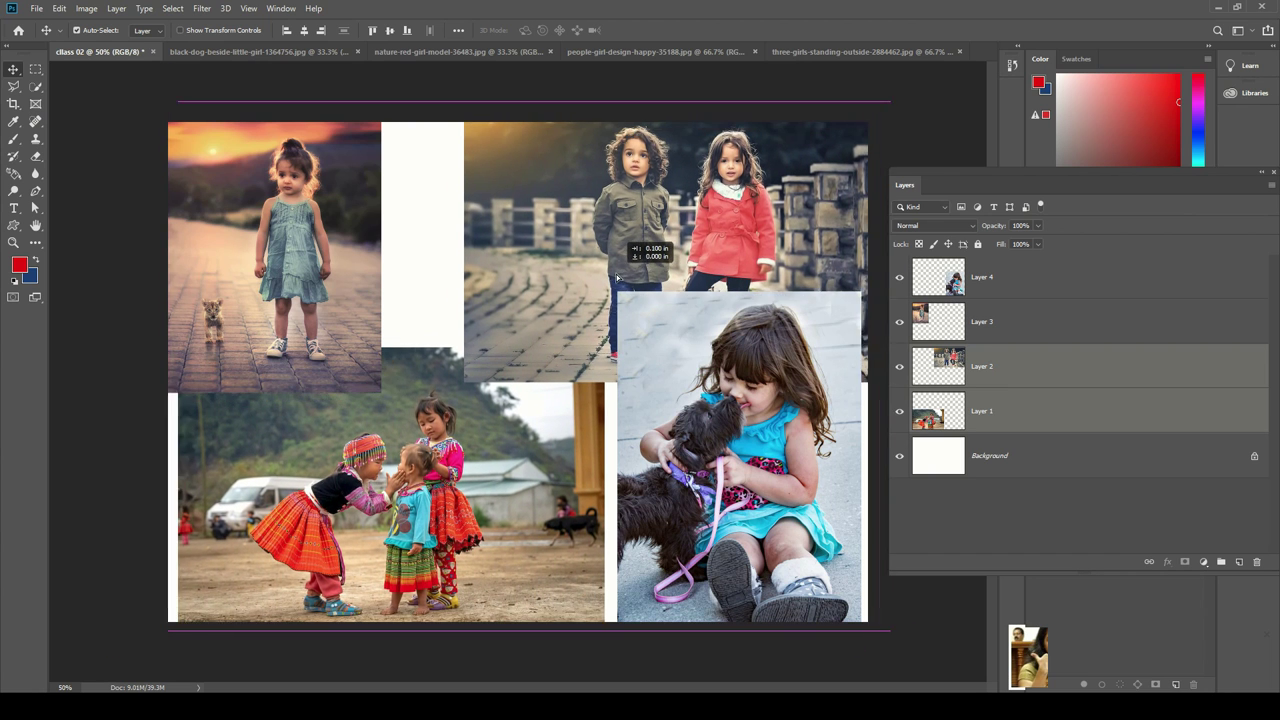
left_click_drag(616, 278, 593, 278)
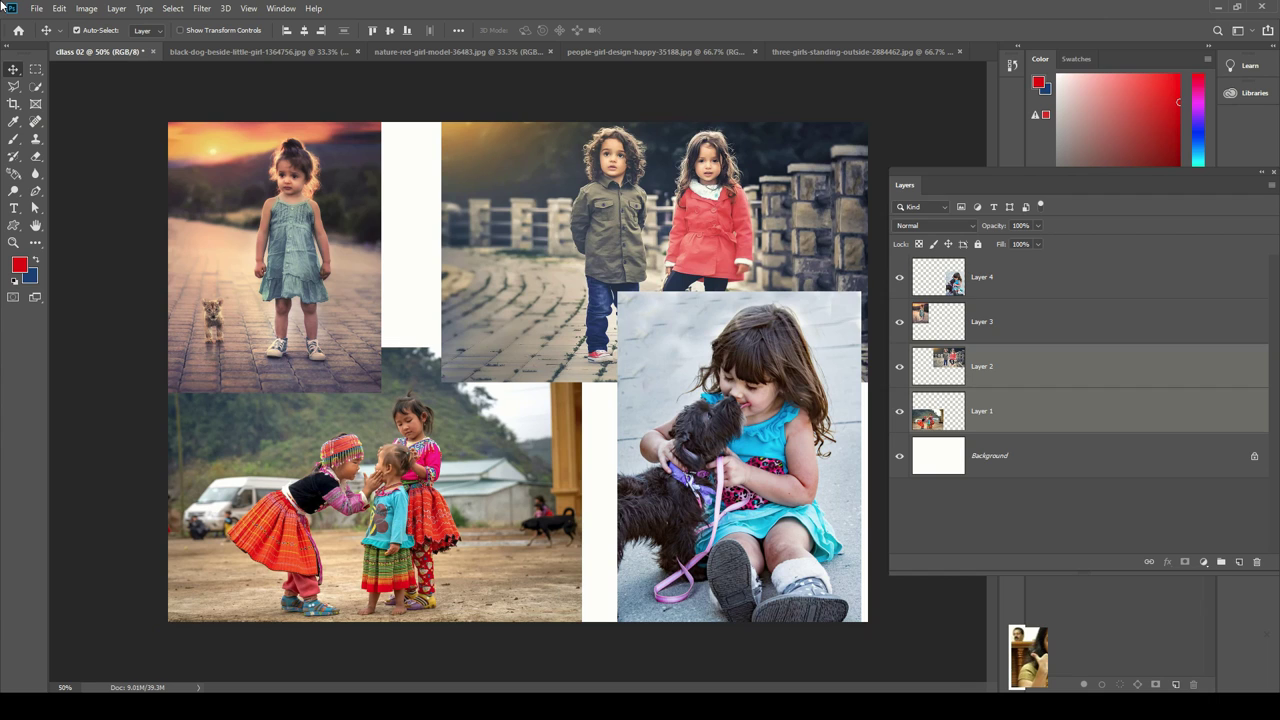
Step: With Show Transform Controls on, stretch the bottom-left photo slightly to the right
left_click(181, 30)
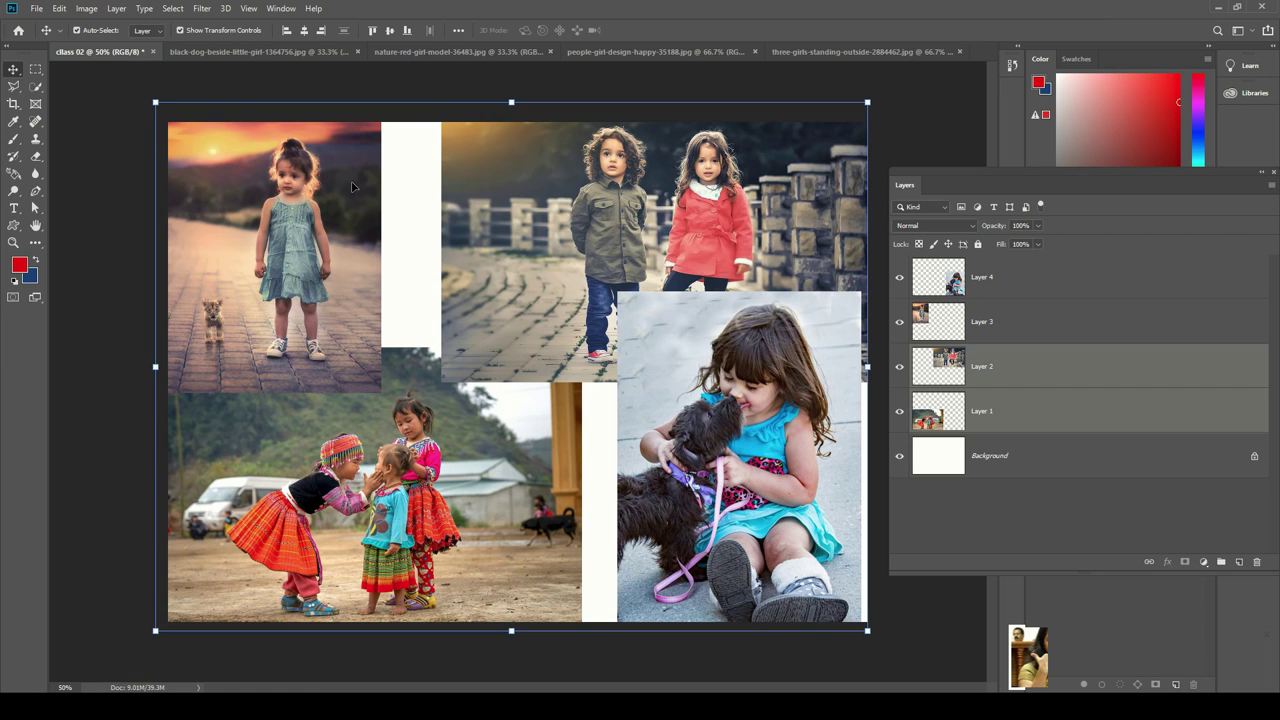
left_click(1046, 424)
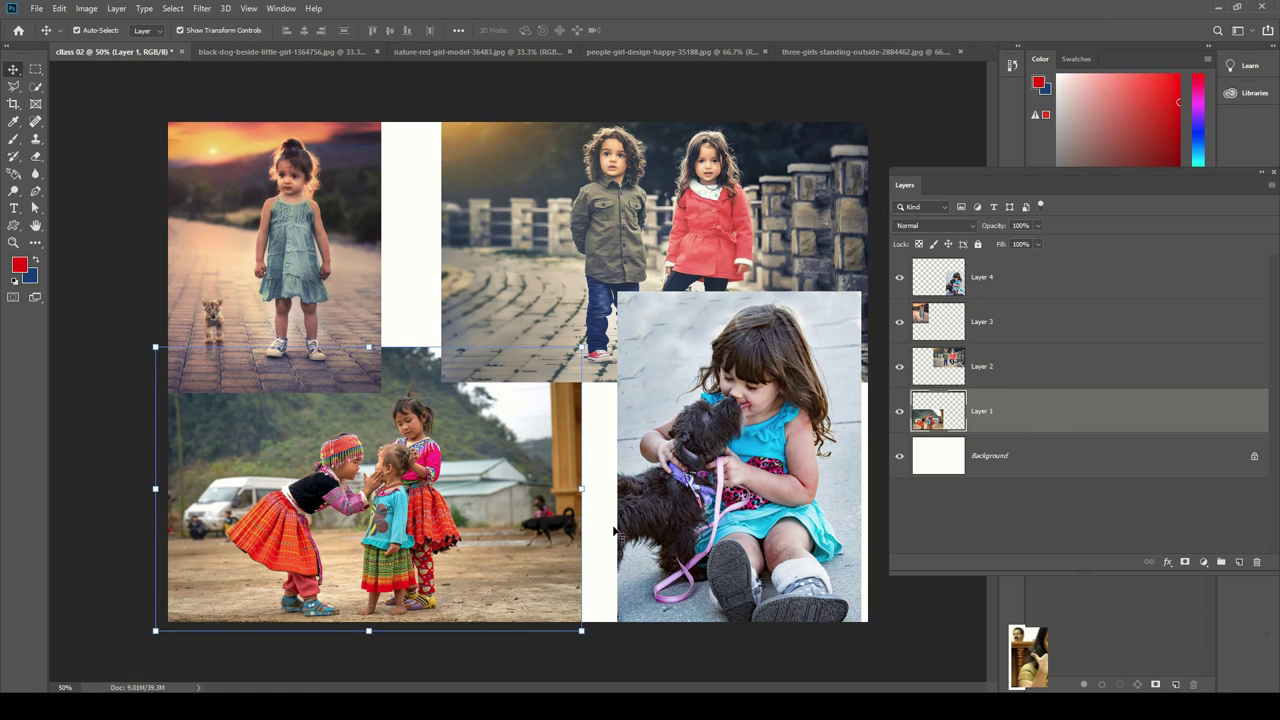
left_click_drag(584, 488, 587, 488)
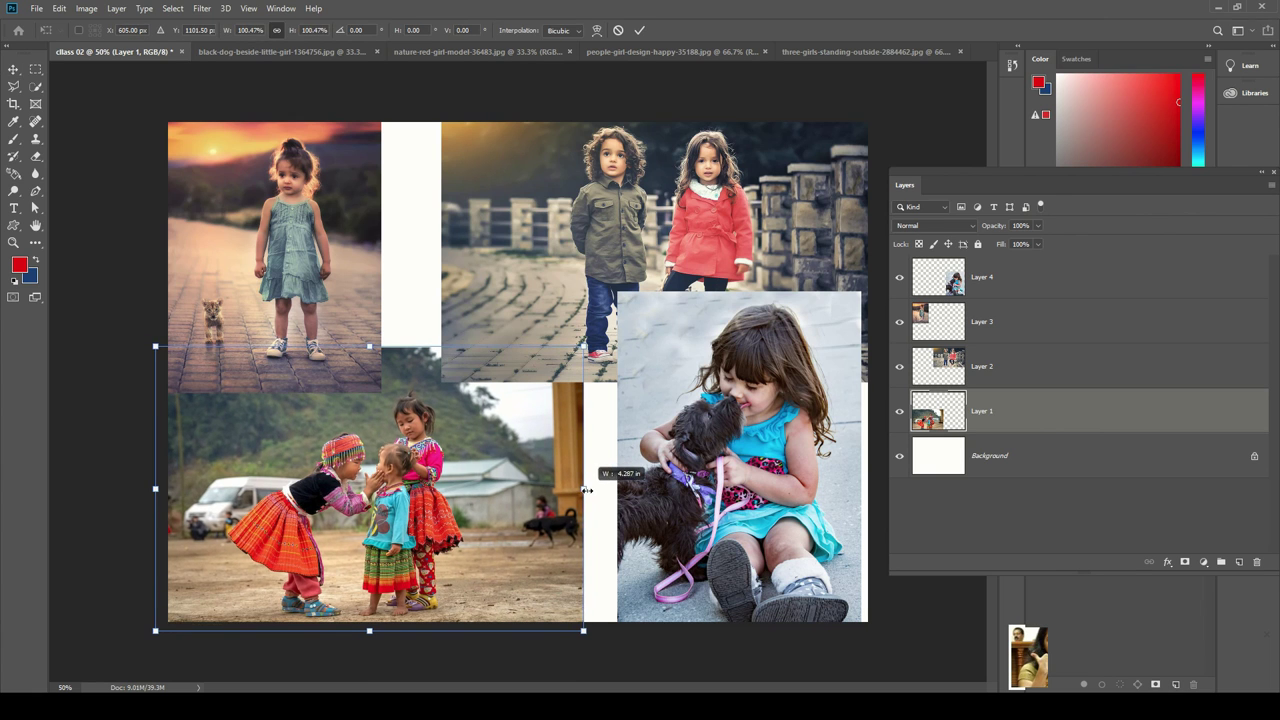
key("Return")
Step: Widen the two-kids photo leftward to close its gap, and commit the widened top-left photo
left_click(662, 193)
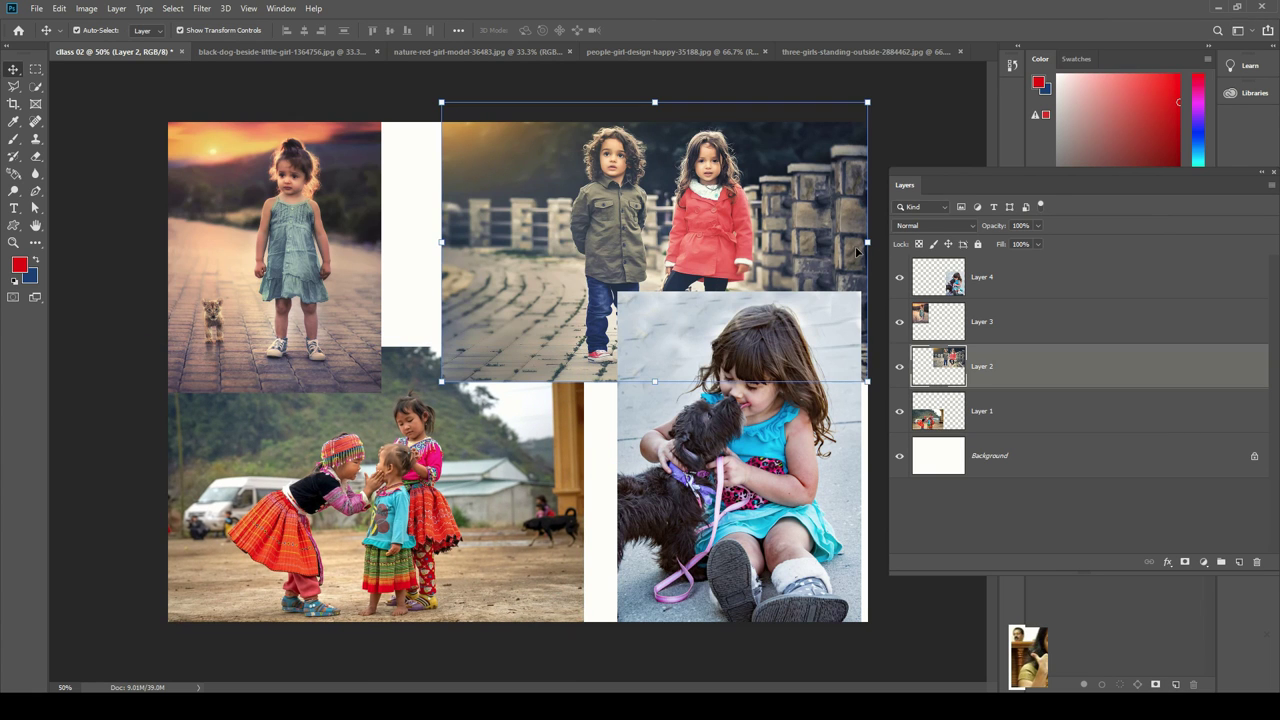
left_click_drag(868, 242, 861, 242)
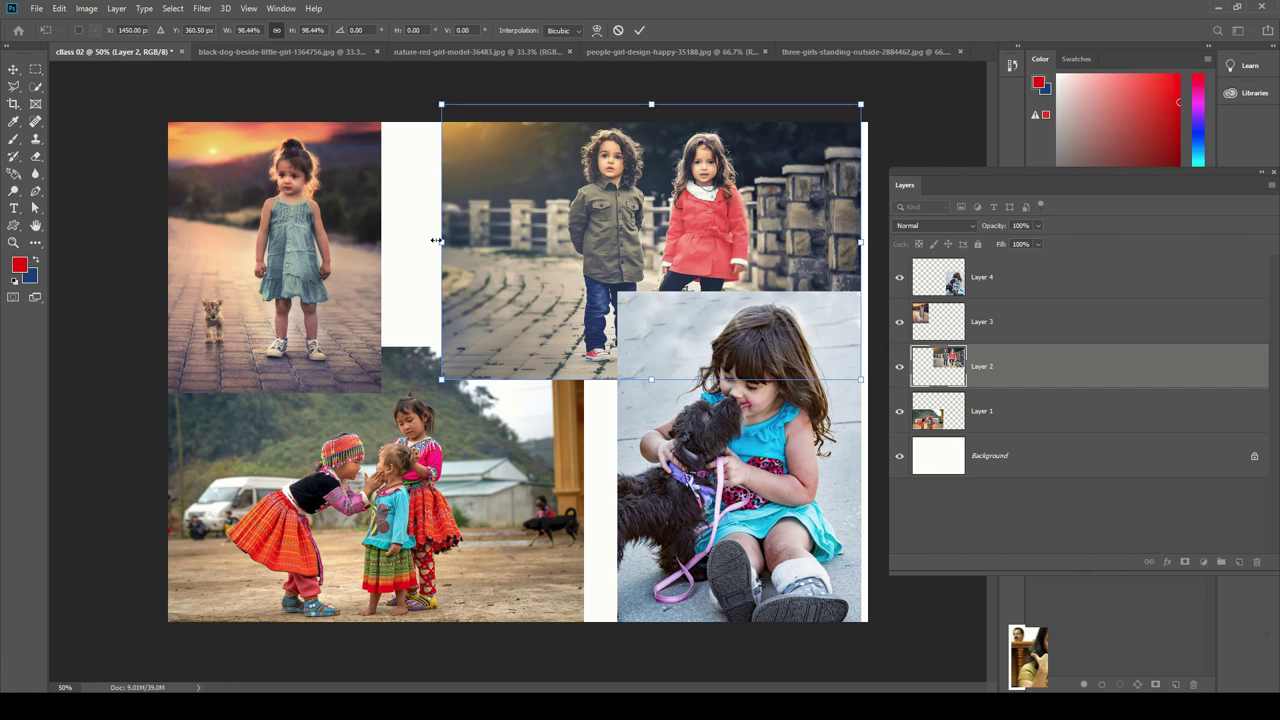
left_click_drag(441, 242, 385, 230)
key("Return")
left_click(364, 254)
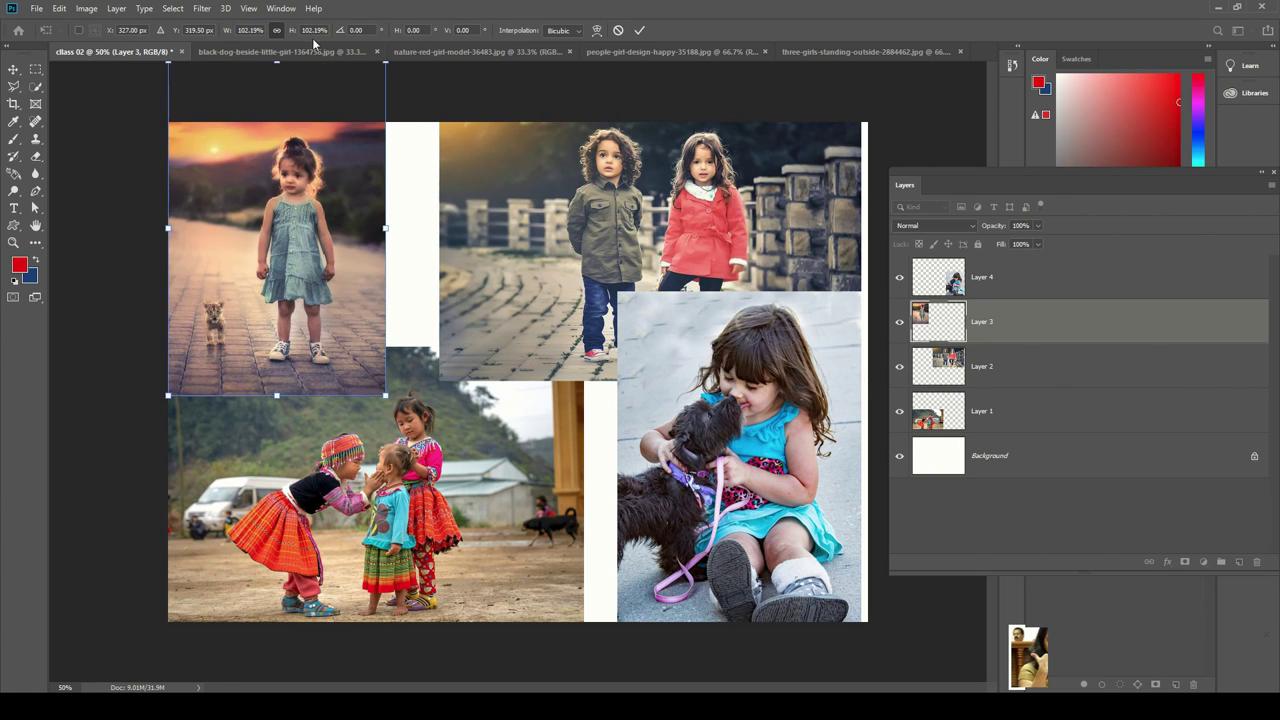
key("Return")
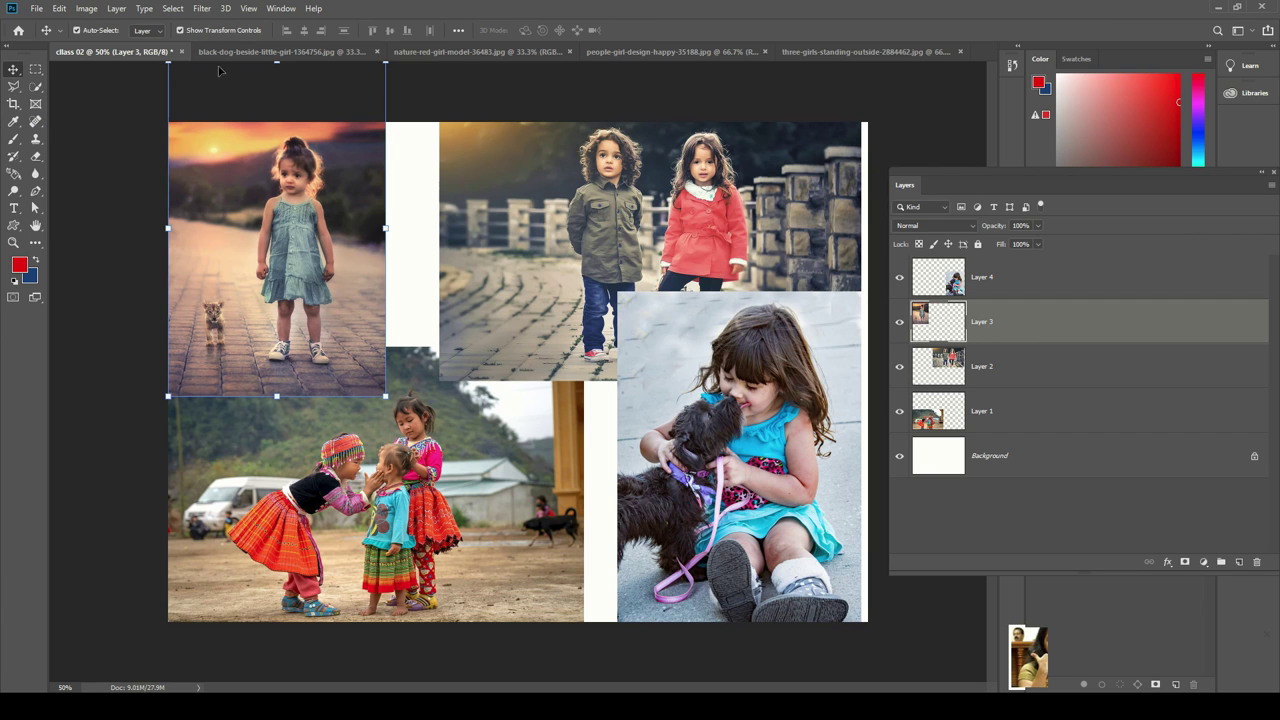
Step: Turn off Show Transform Controls and leave Layer 3 as the active layer
left_click(181, 30)
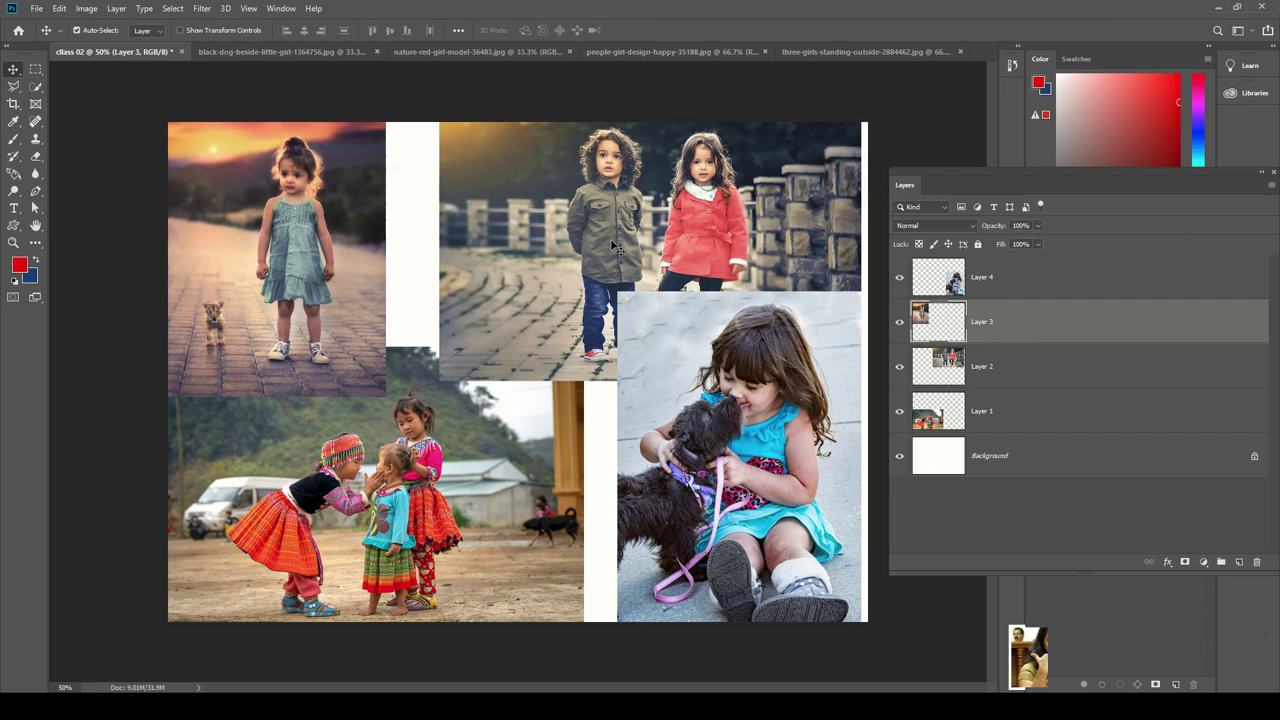
left_click(1048, 376)
left_click(1002, 286)
left_click(997, 331)
left_click(1016, 290)
left_click(1016, 330)
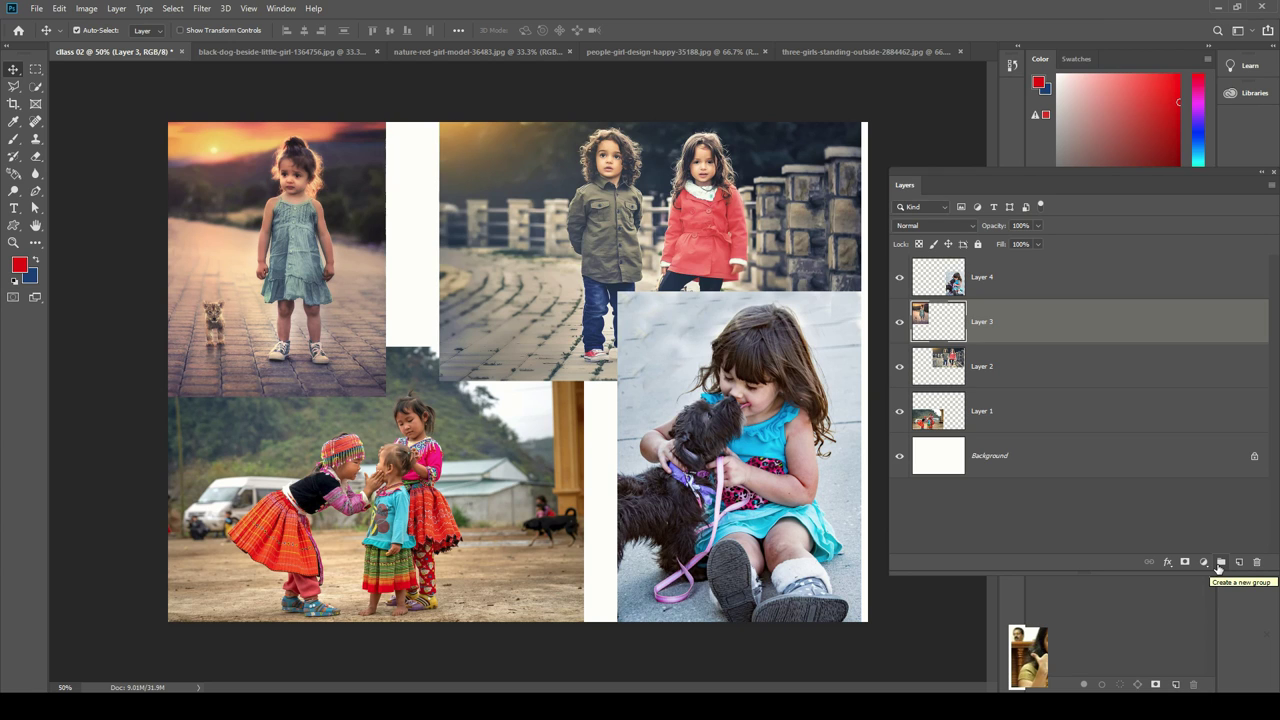
Step: Group Layers 4, 3 and 2 into Group 1
left_click(1020, 293)
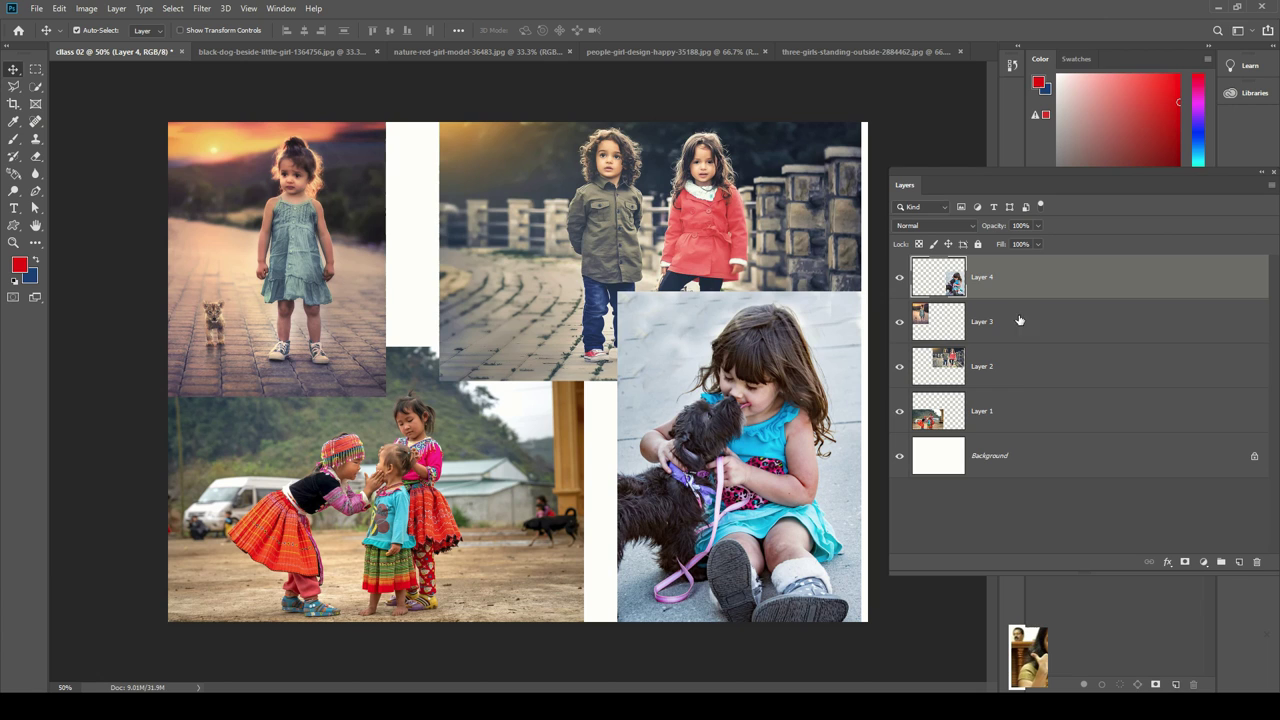
left_click(1020, 372)
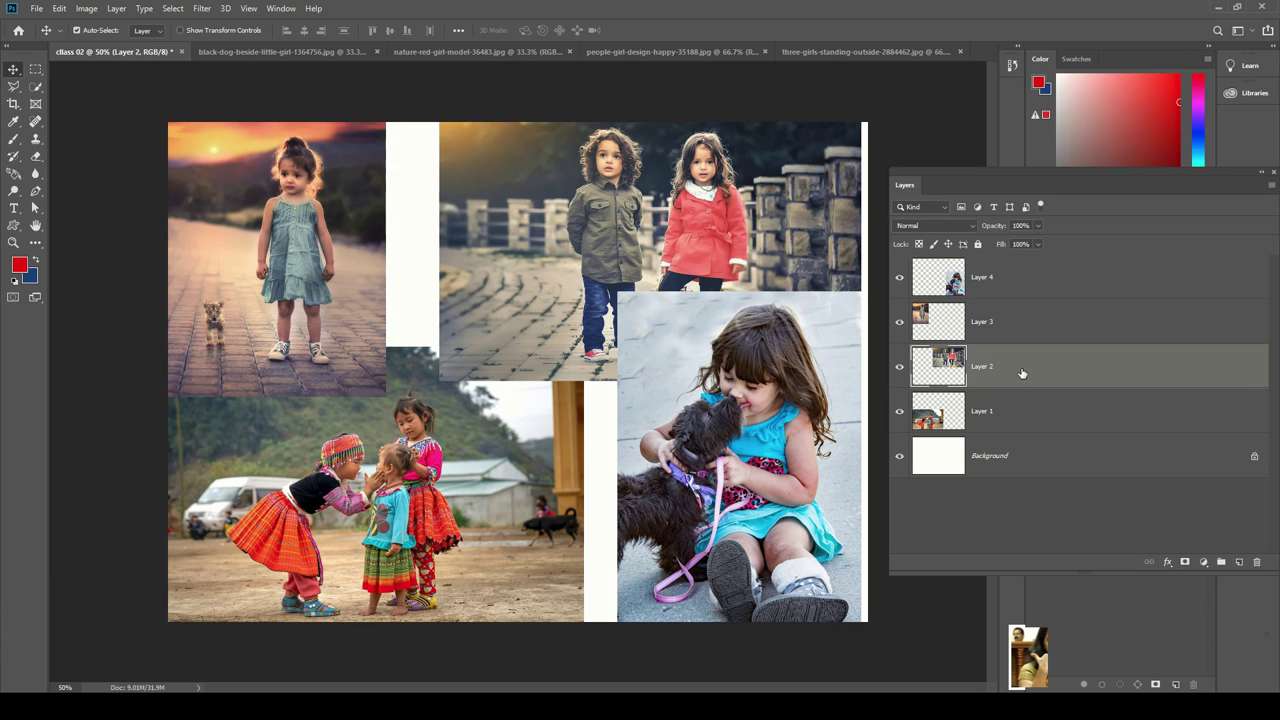
double_click(1024, 289)
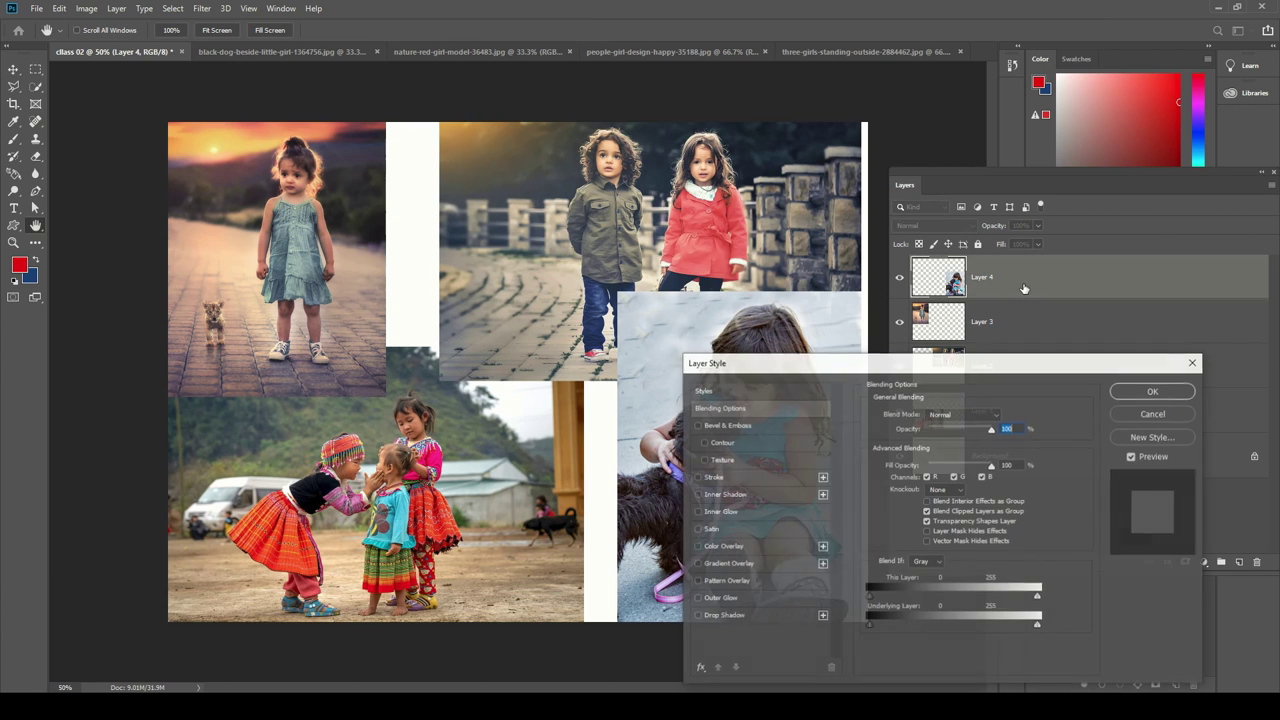
left_click(1193, 362)
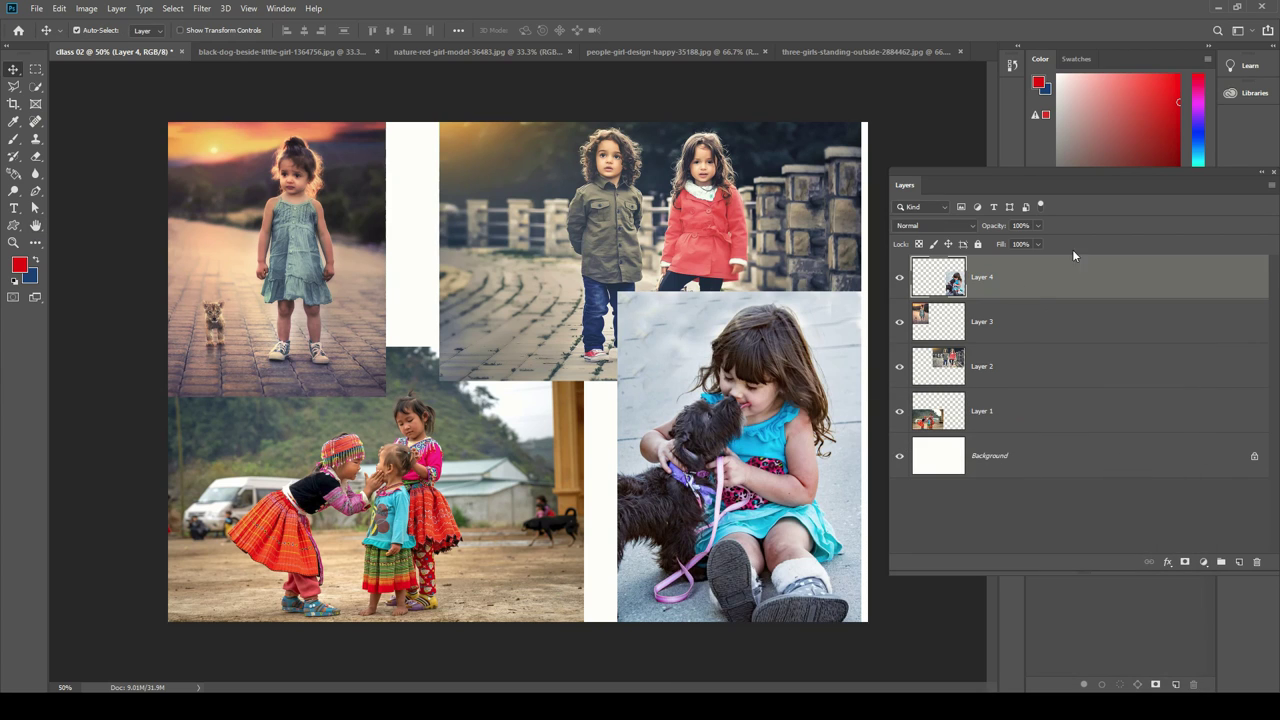
left_click(1016, 325, "shift")
left_click(1020, 362, "shift")
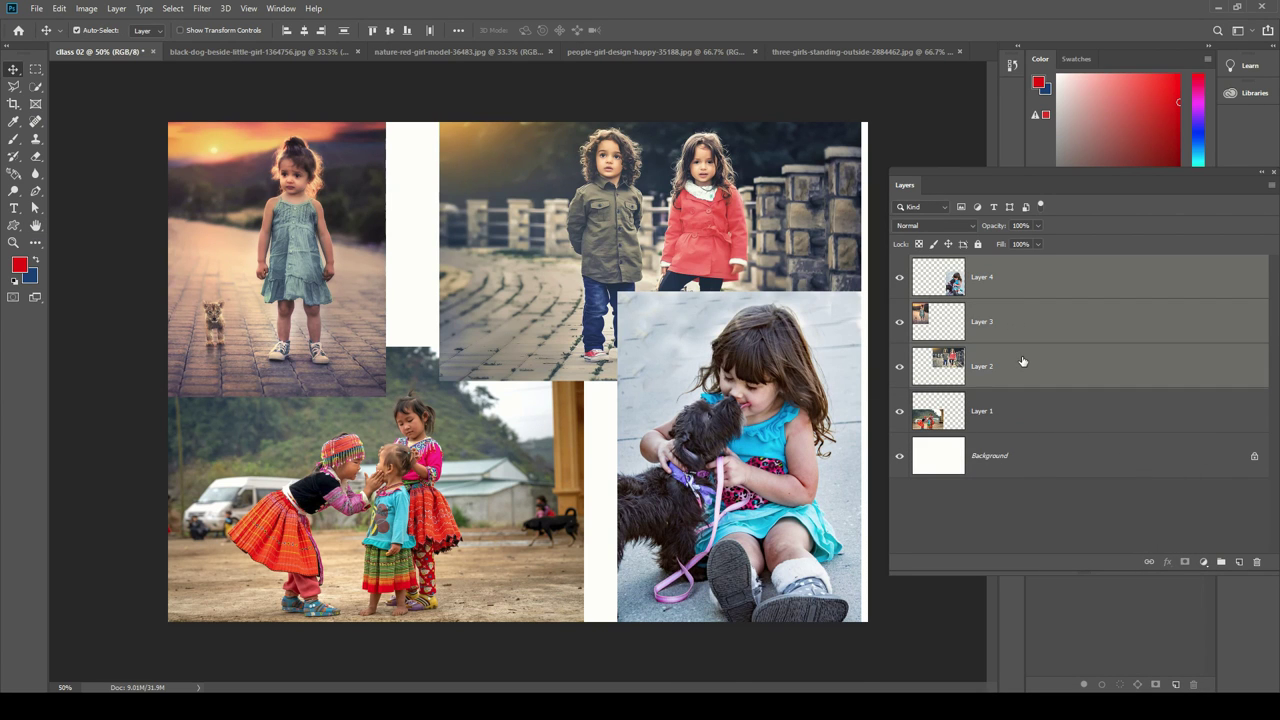
left_click(1220, 563)
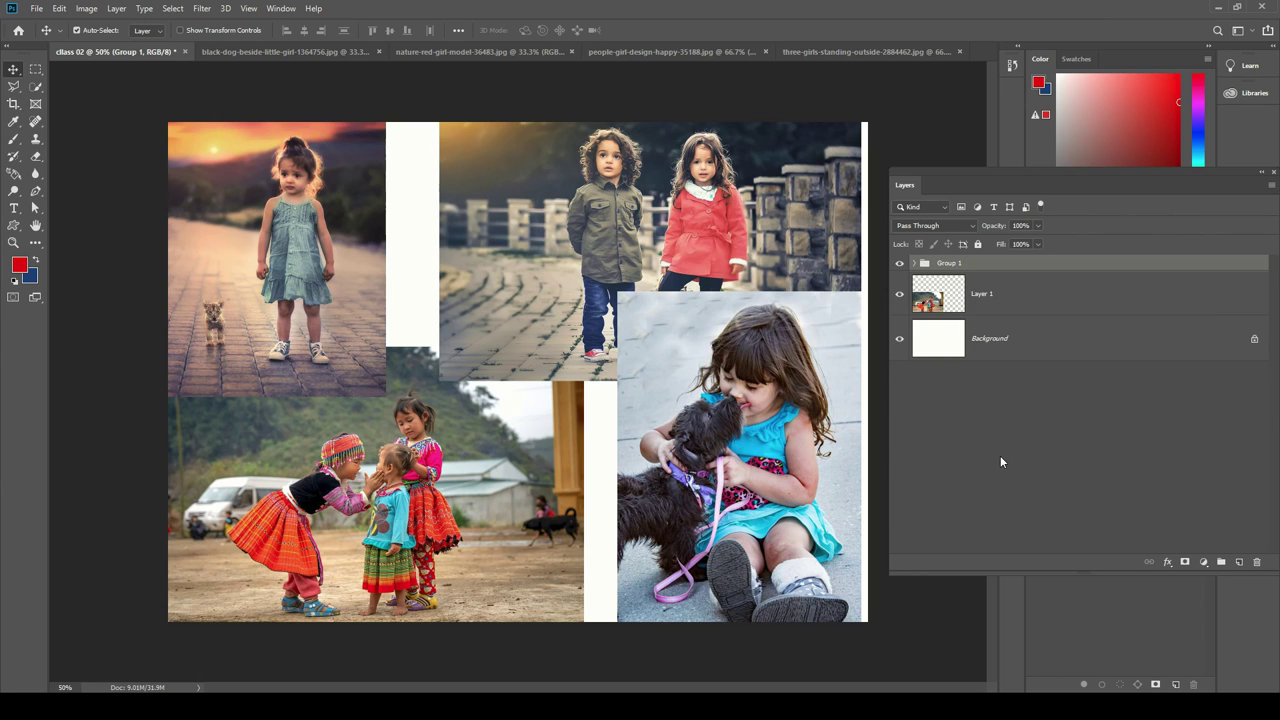
Step: Toggle visibility of Group 1 and each photo layer inside it, leaving all photos visible
left_click(900, 264)
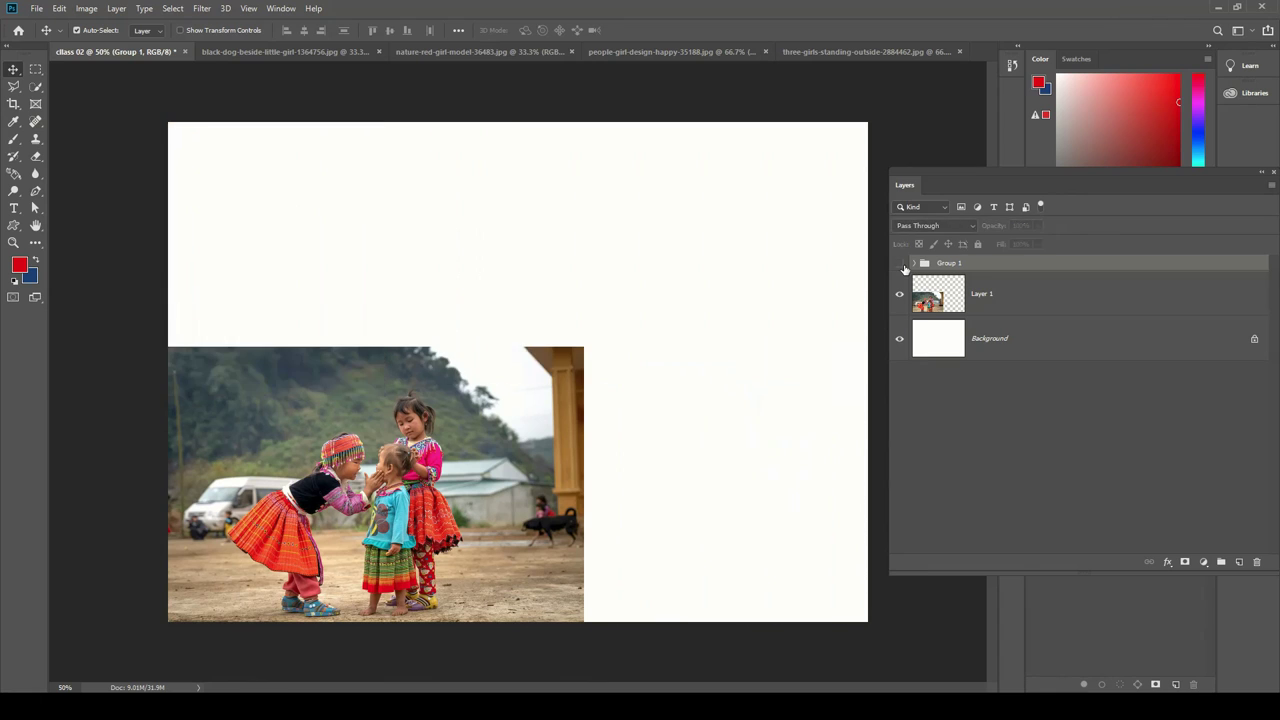
left_click(900, 264)
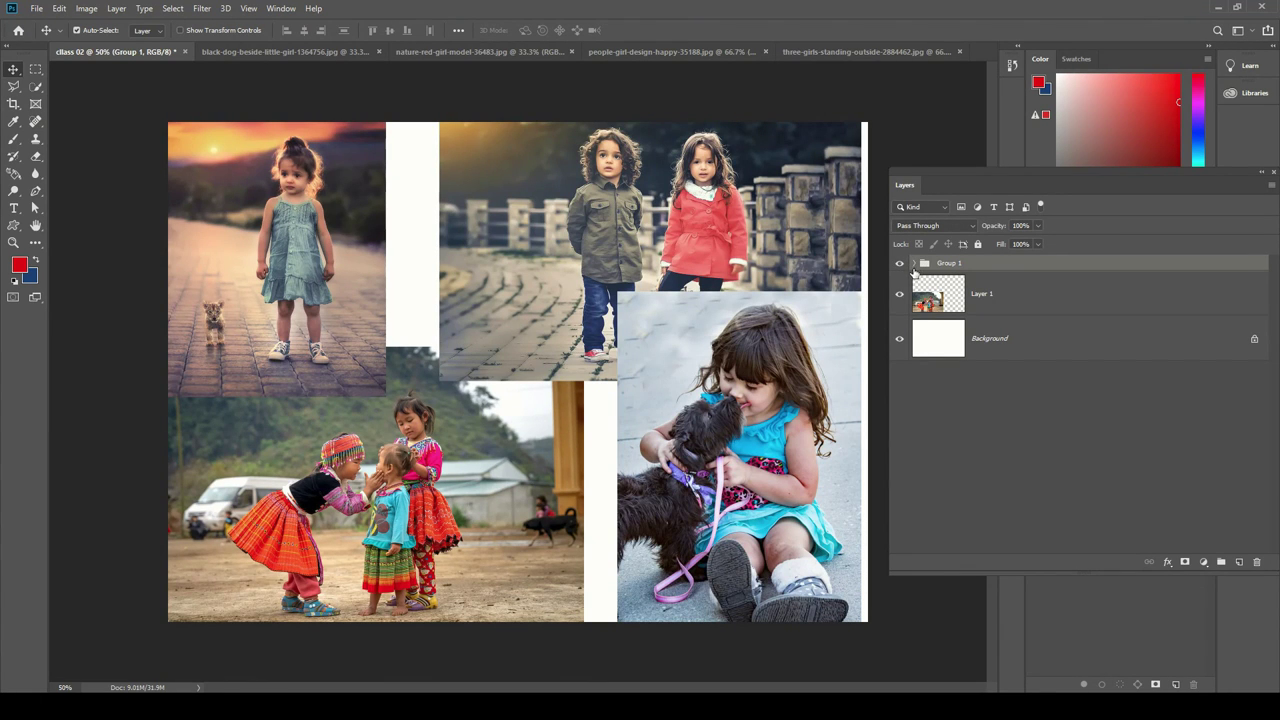
left_click(913, 263)
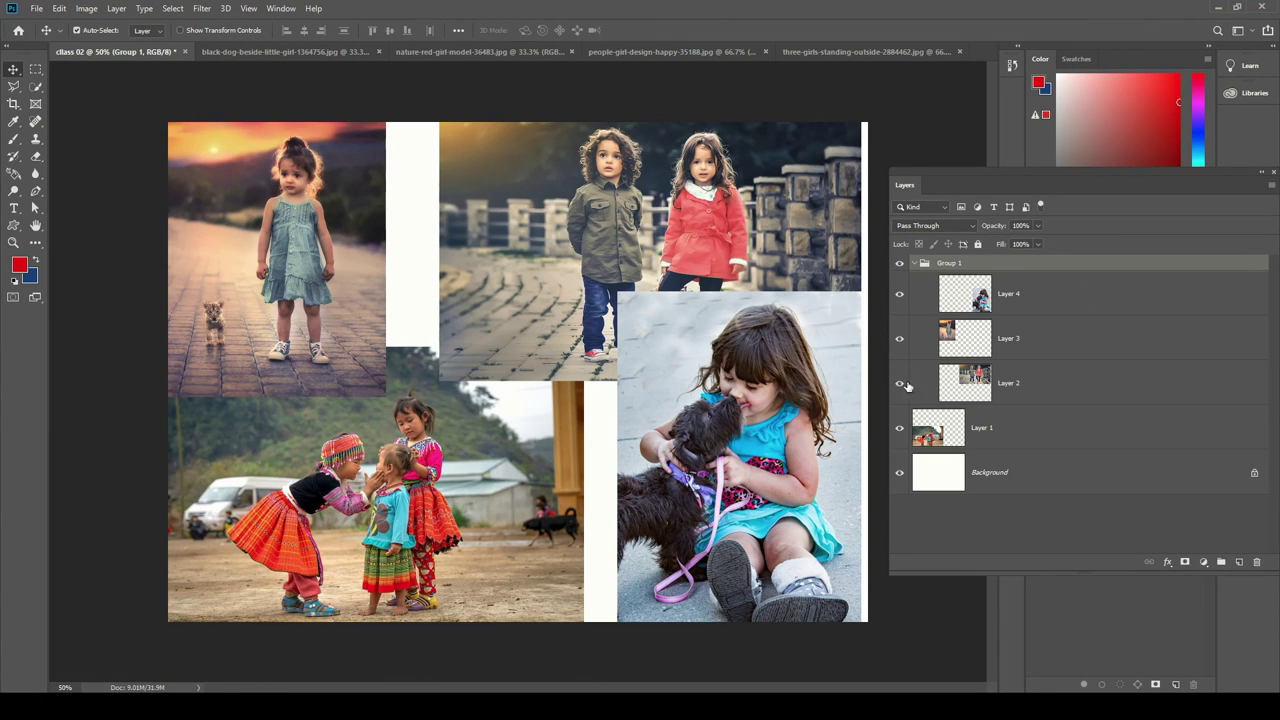
left_click(1022, 385)
left_click(899, 383)
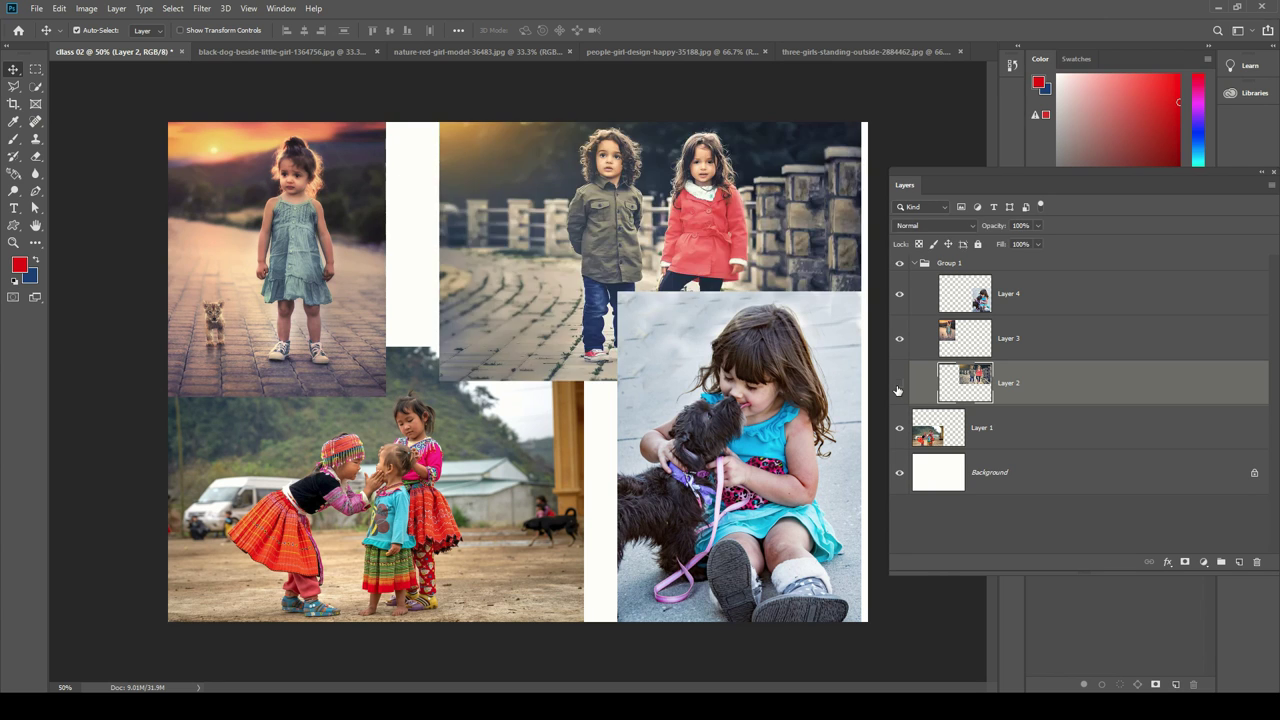
double_click(899, 383)
left_click(899, 338)
left_click(899, 338)
left_click(899, 293)
double_click(899, 293)
left_click(900, 295)
Step: Regroup Layers 4, 3 and 2 with Ctrl+G, then ungroup them with Ctrl+Shift+G
left_click(999, 265)
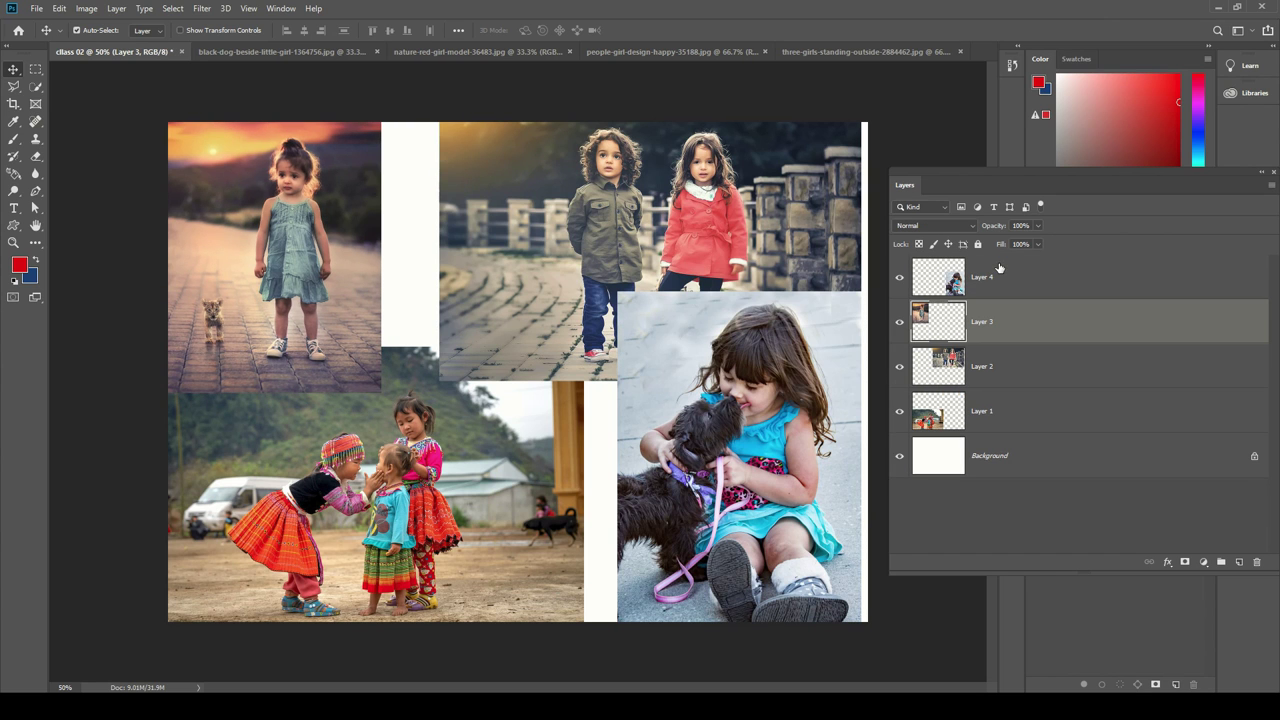
left_click(999, 271)
left_click(1033, 378, "shift")
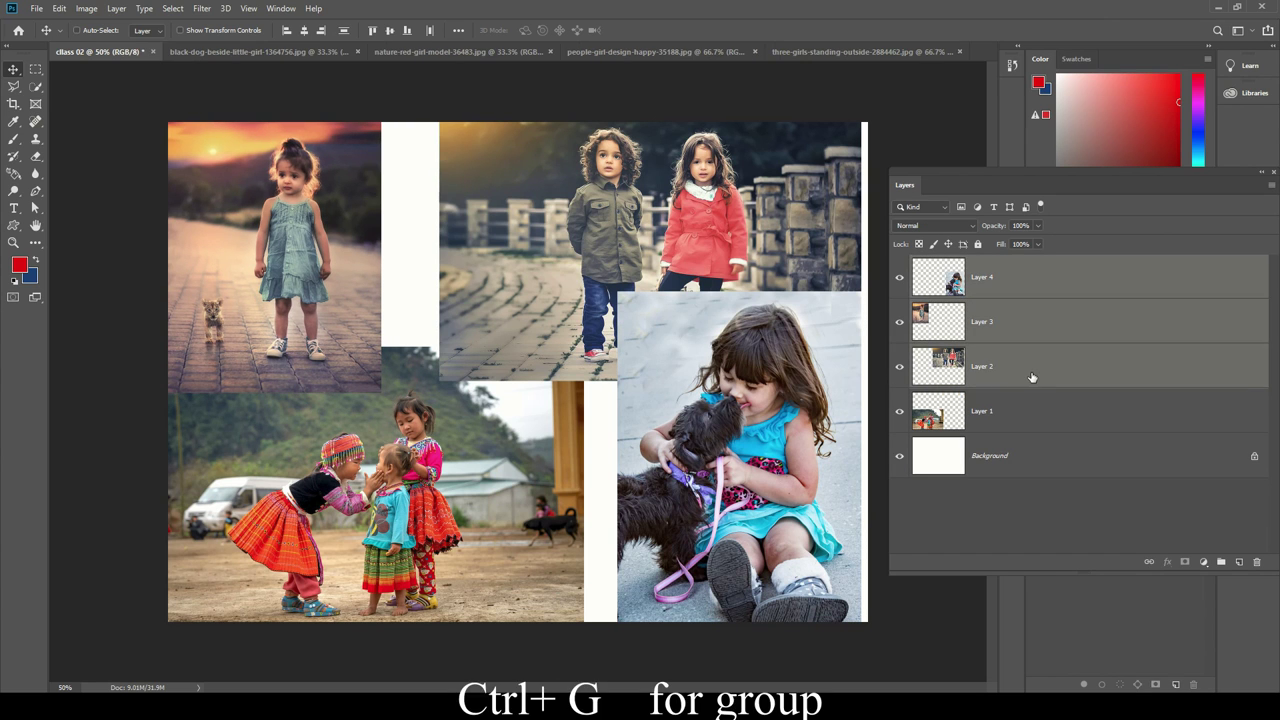
key("ctrl+g")
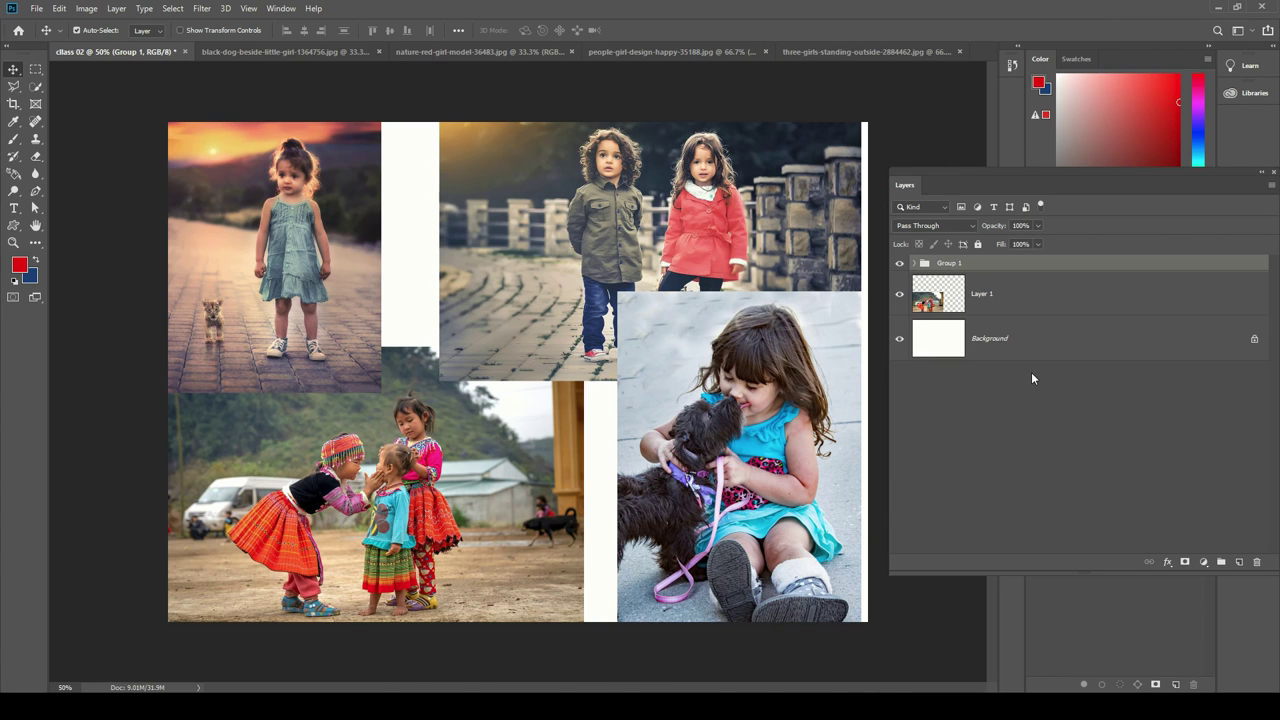
key("ctrl+shift+g")
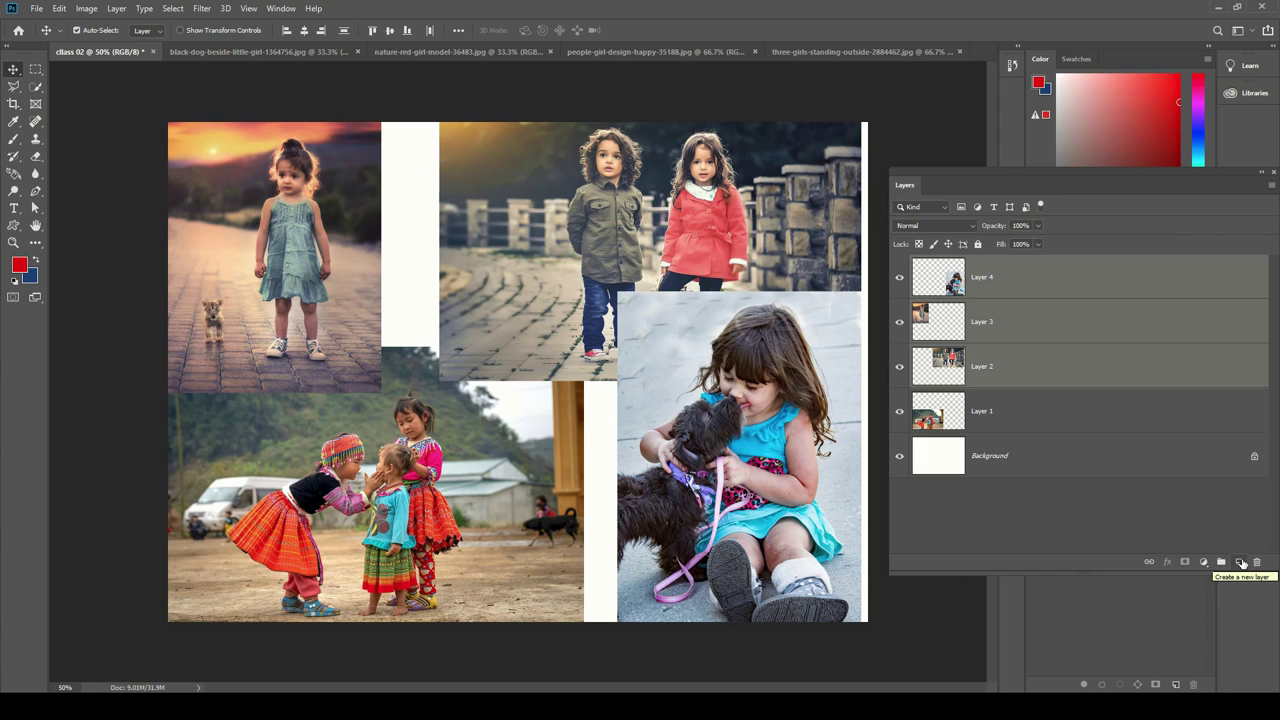
Step: Add a new Layer 5 and brush red strokes across the lower-left and upper photos
left_click(1240, 563)
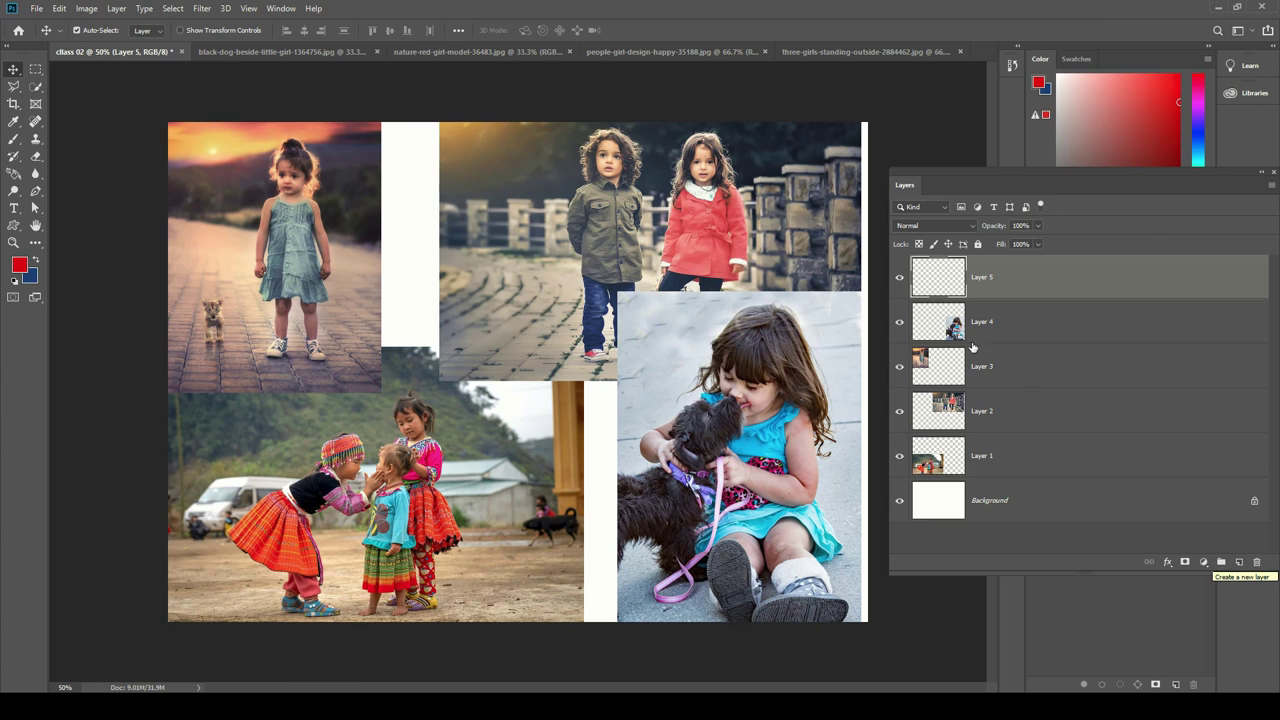
left_click(900, 278)
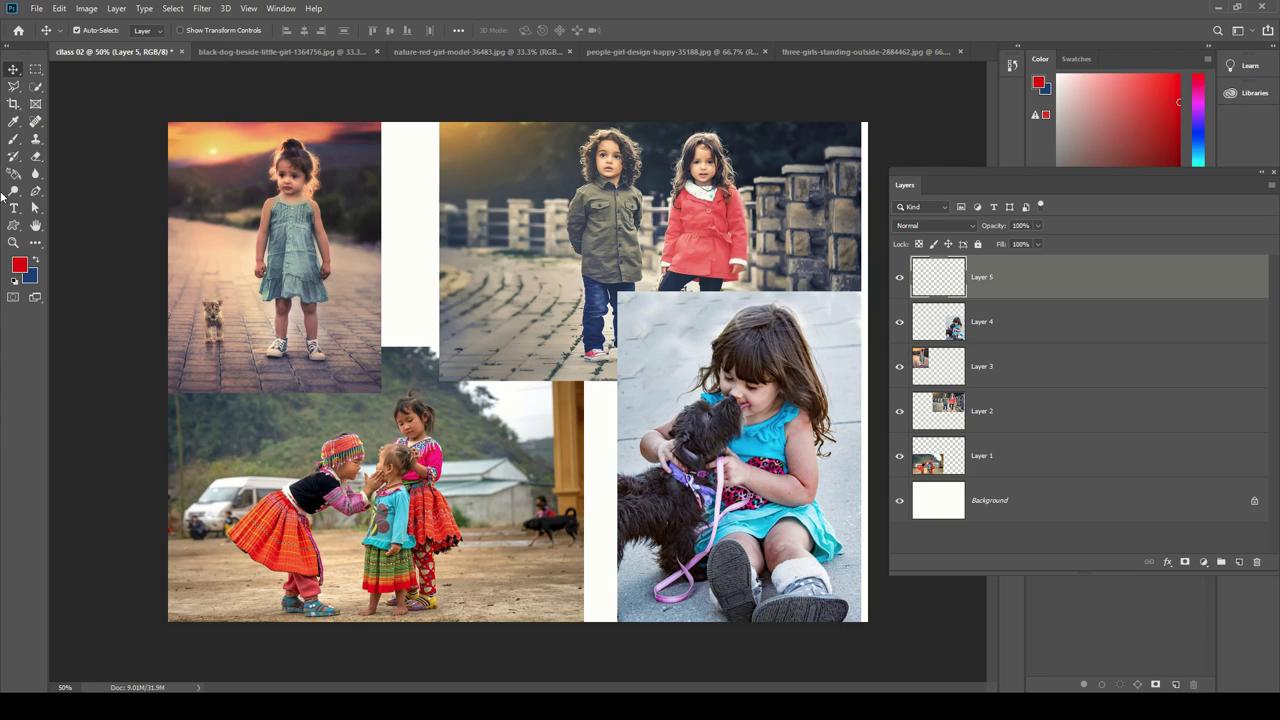
left_click(13, 140)
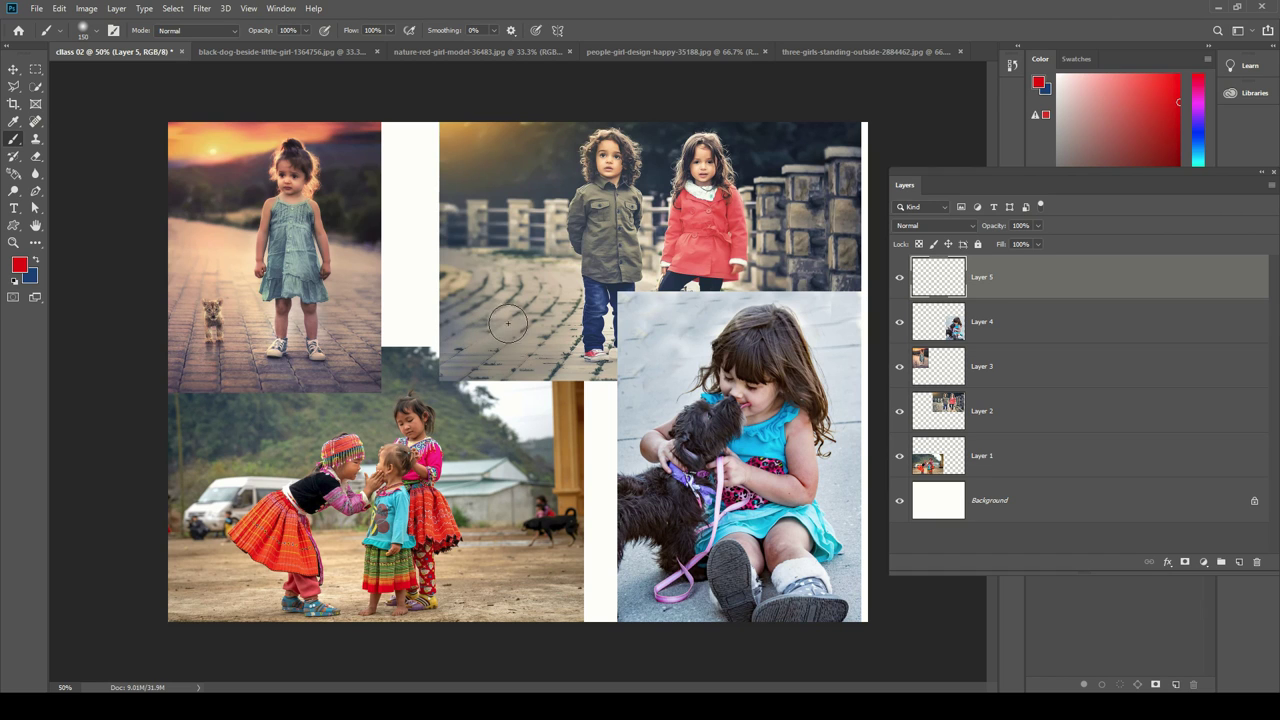
mouse_move(212, 455)
left_mouse_down()
mouse_move(256, 527)
mouse_move(345, 545)
left_mouse_up()
mouse_move(490, 262)
left_mouse_down()
mouse_move(655, 290)
mouse_move(390, 297)
mouse_move(680, 237)
mouse_move(770, 320)
mouse_move(660, 505)
left_mouse_up()
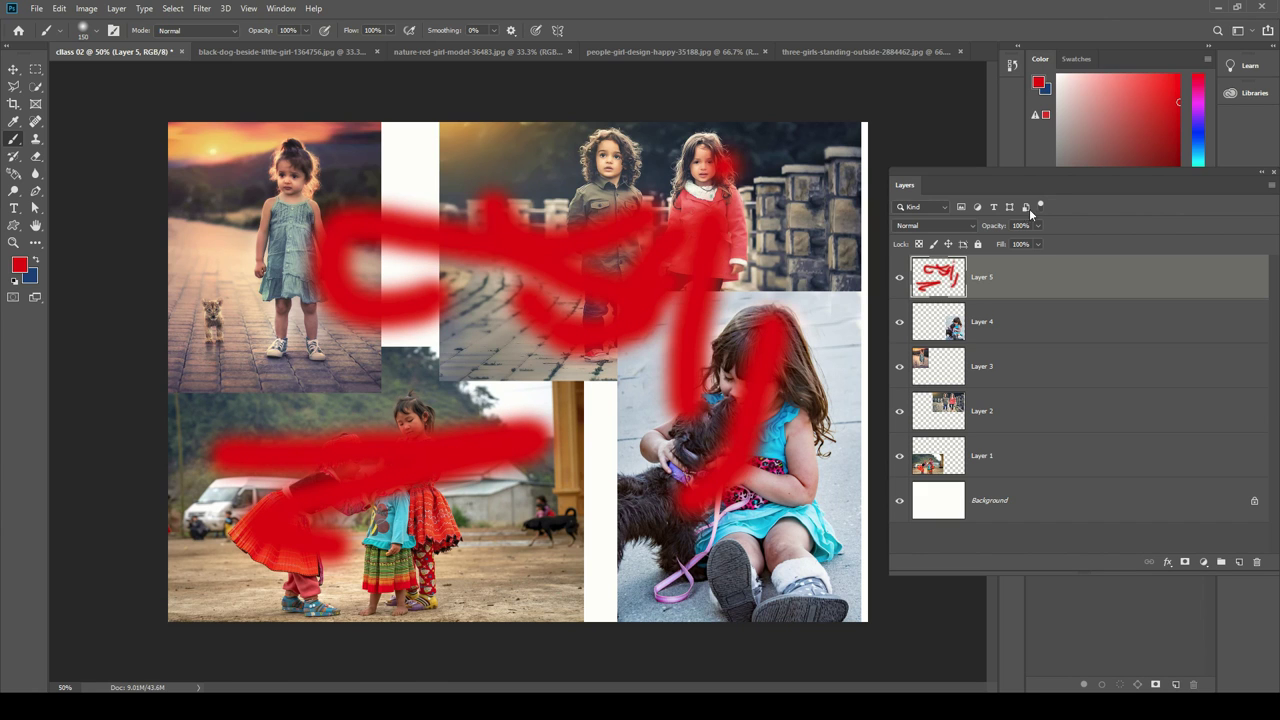
Step: Move the red scribbles and experiment with Layer 5's Opacity and Fill sliders
left_click(13, 69)
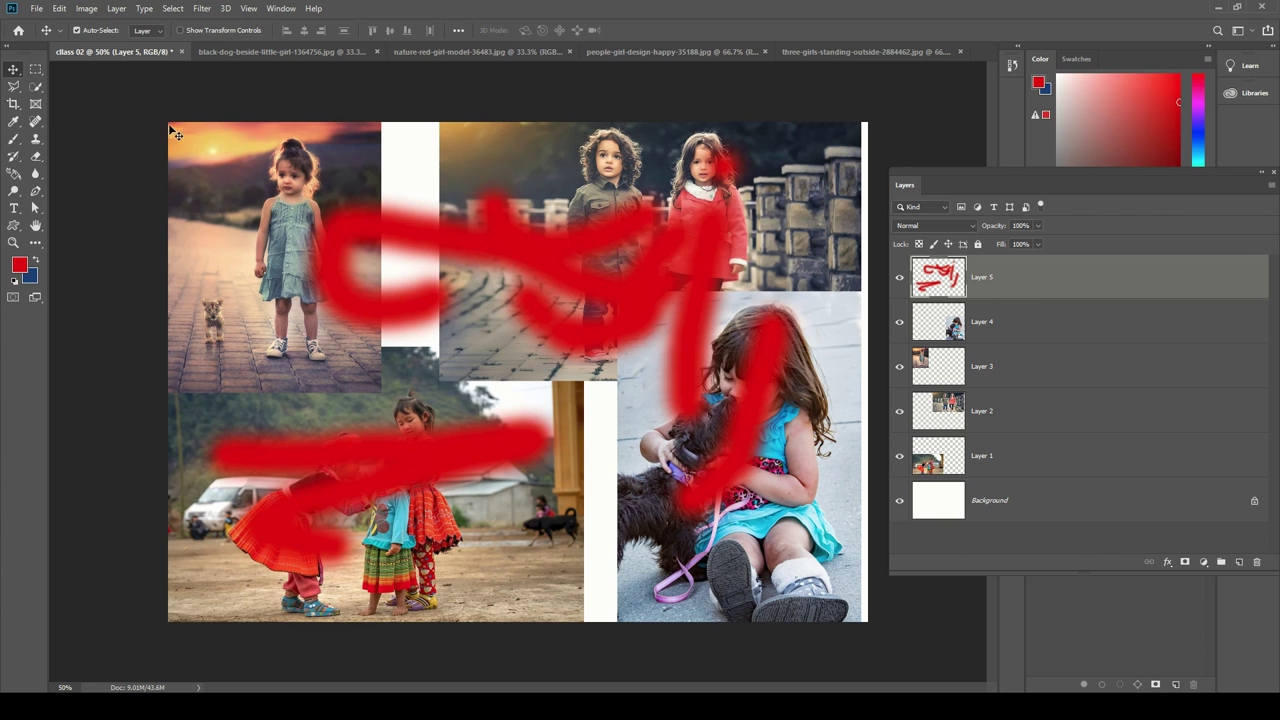
mouse_move(533, 187)
left_mouse_down()
mouse_move(683, 407)
mouse_move(533, 187)
left_mouse_up()
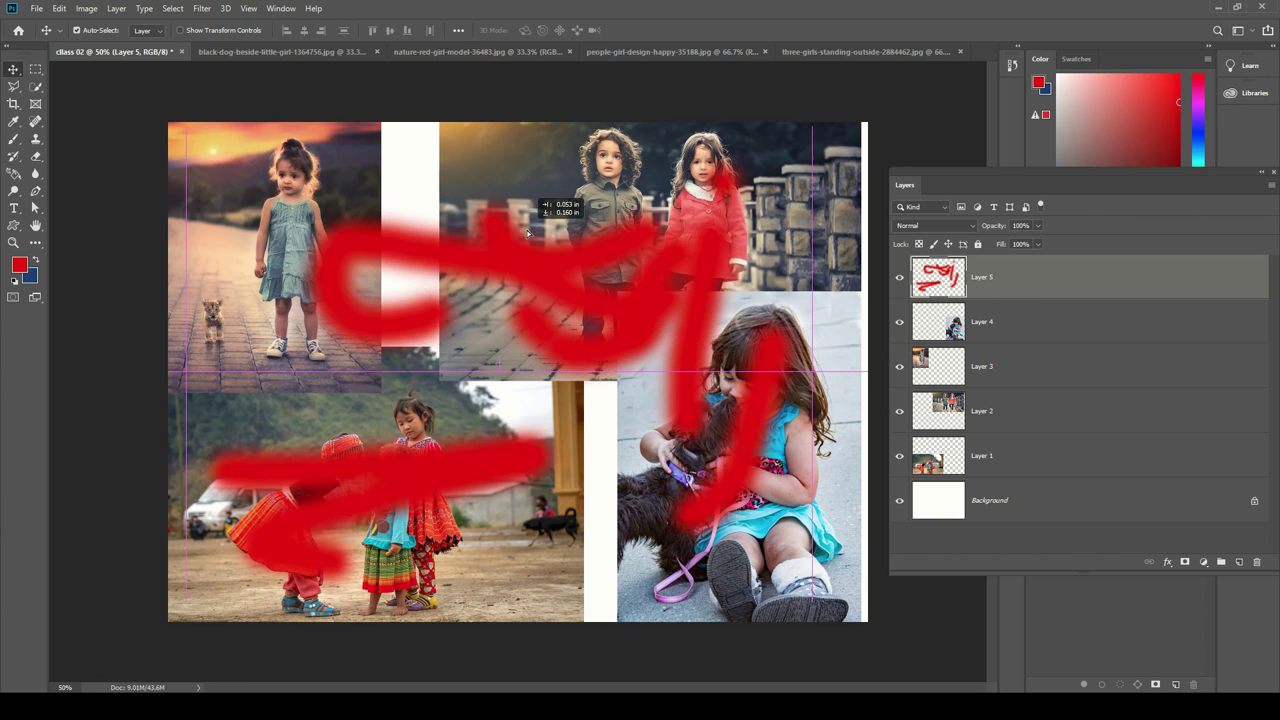
left_click(1037, 226)
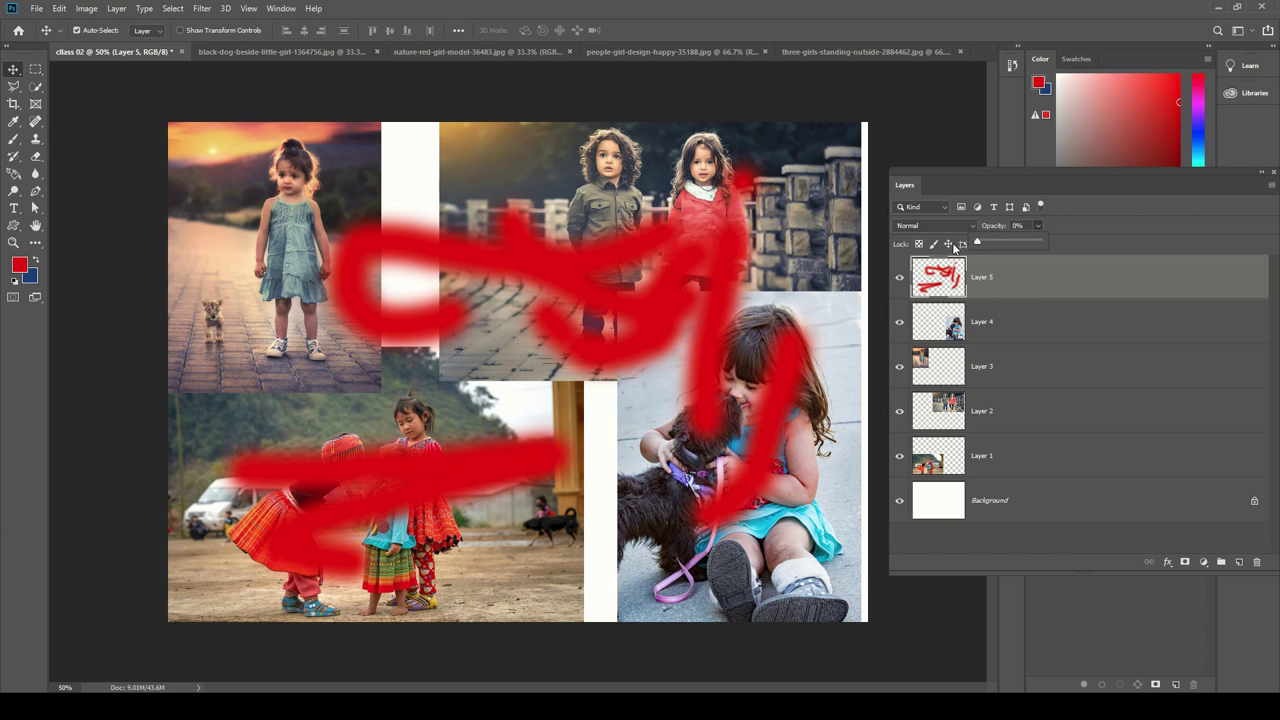
mouse_move(1040, 244)
left_mouse_down()
mouse_move(993, 245)
mouse_move(1006, 247)
left_mouse_up()
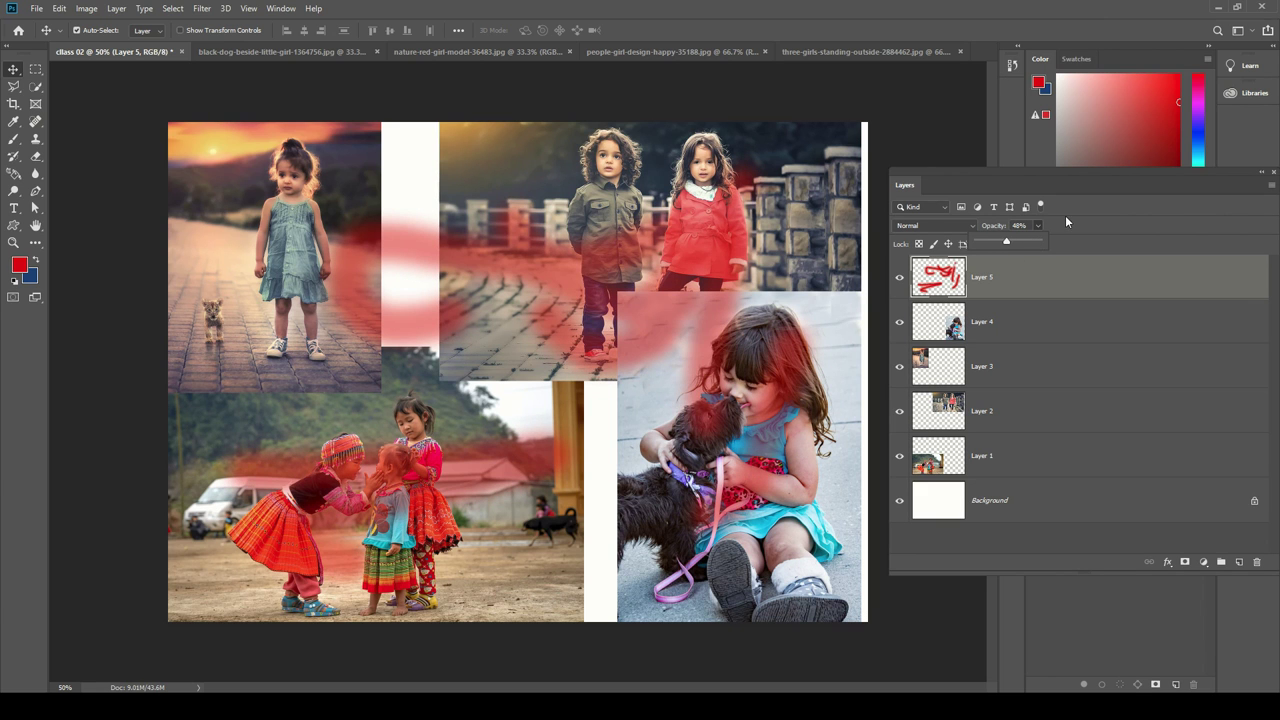
left_click(1038, 245)
mouse_move(1037, 262)
left_mouse_down()
mouse_move(996, 270)
mouse_move(1045, 269)
mouse_move(1124, 232)
left_mouse_up()
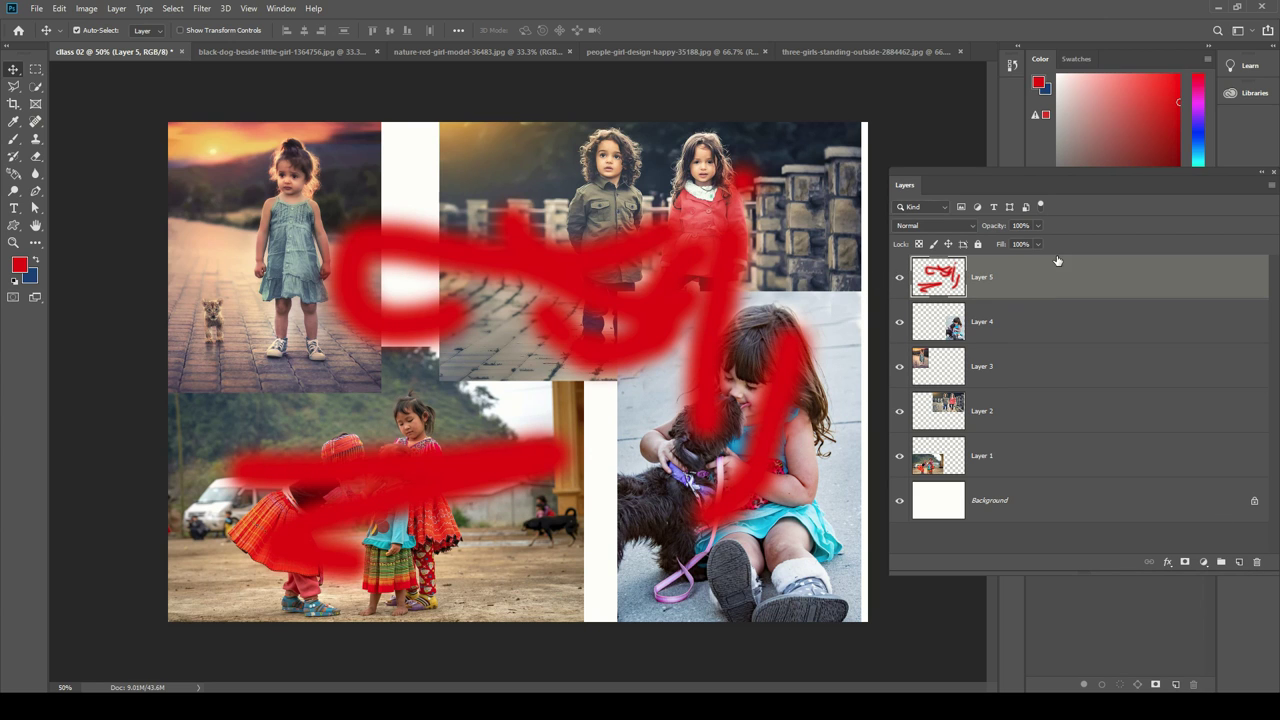
Step: Delete Layer 5, undo, then remove it via the Layers panel trash icon and confirm
key("Delete")
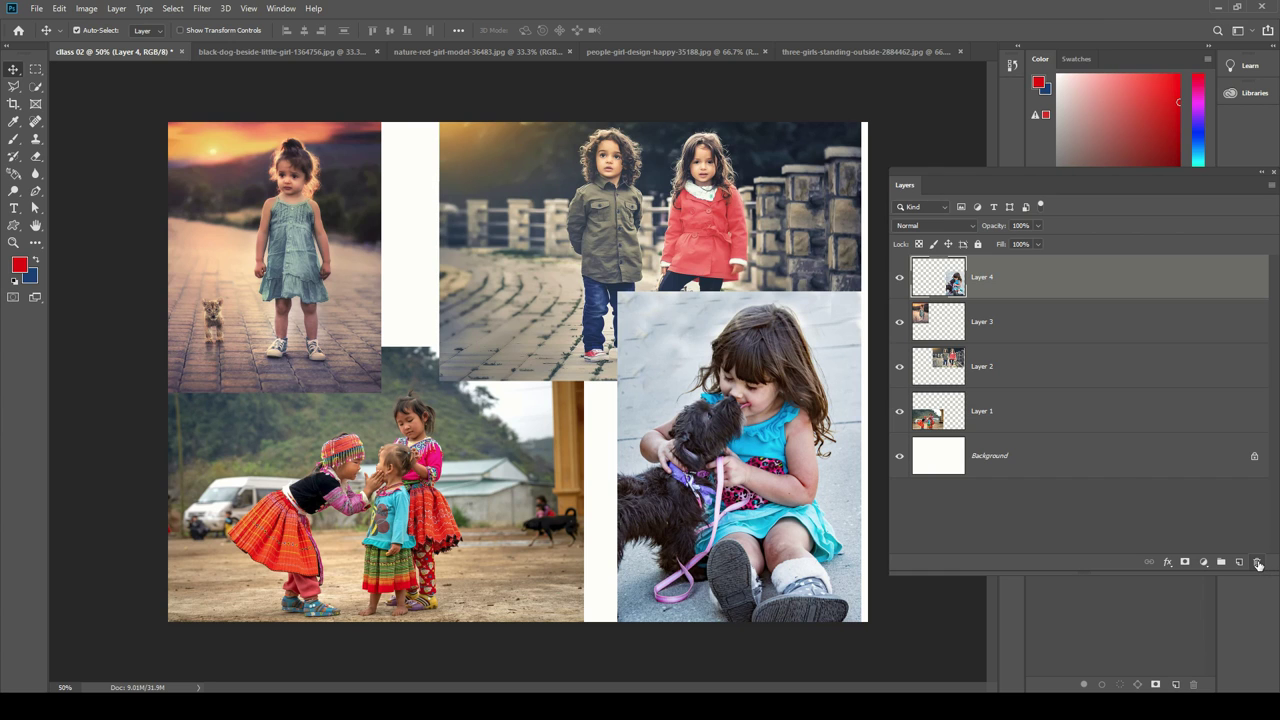
key("ctrl+z")
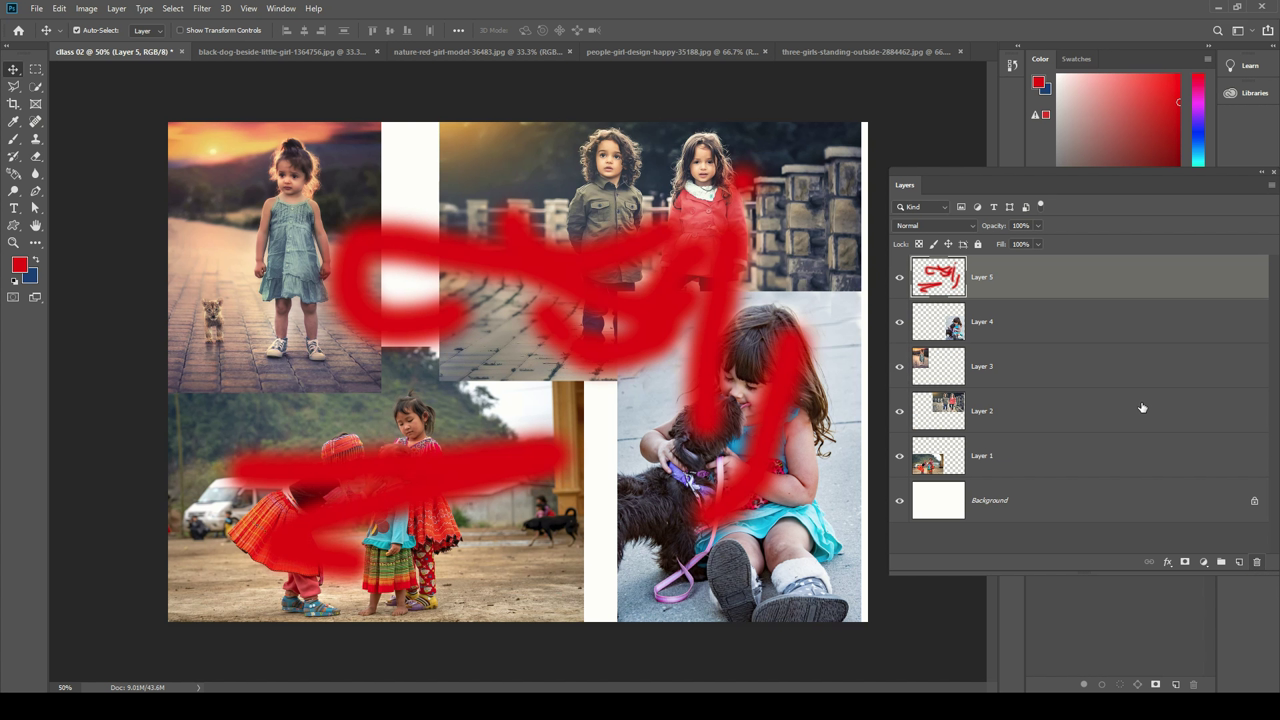
left_click(1258, 562)
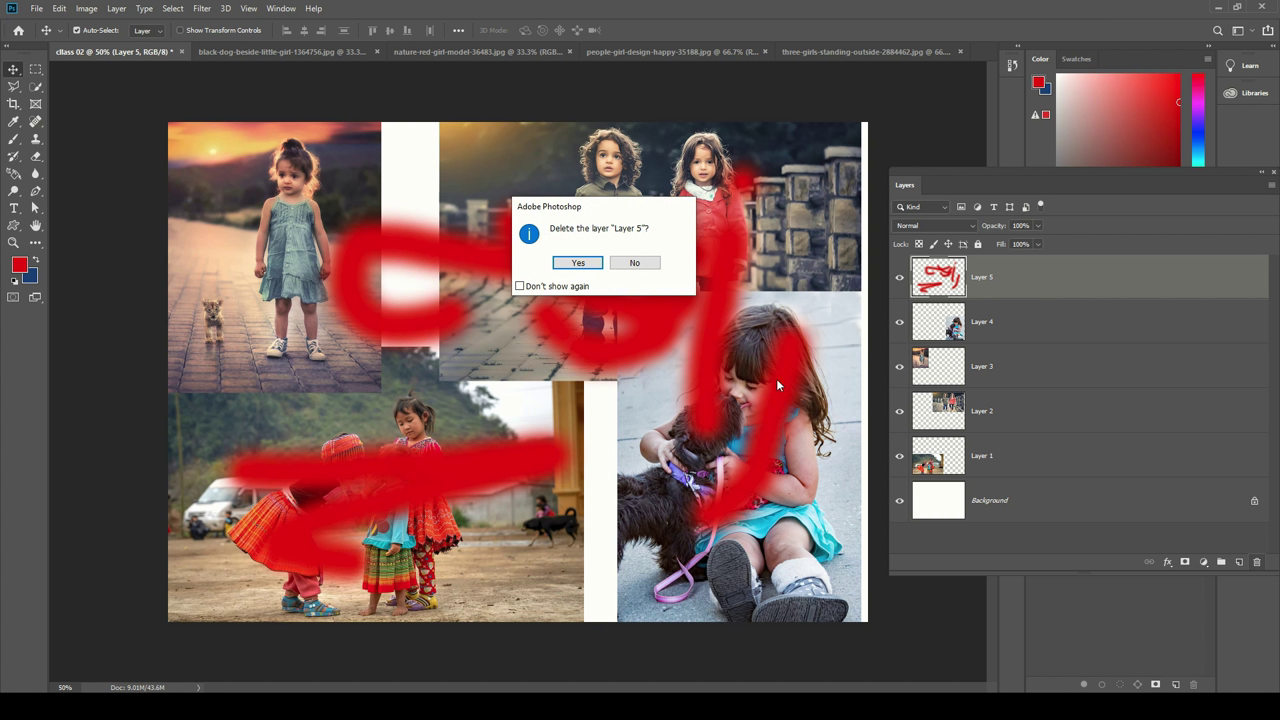
left_click(578, 263)
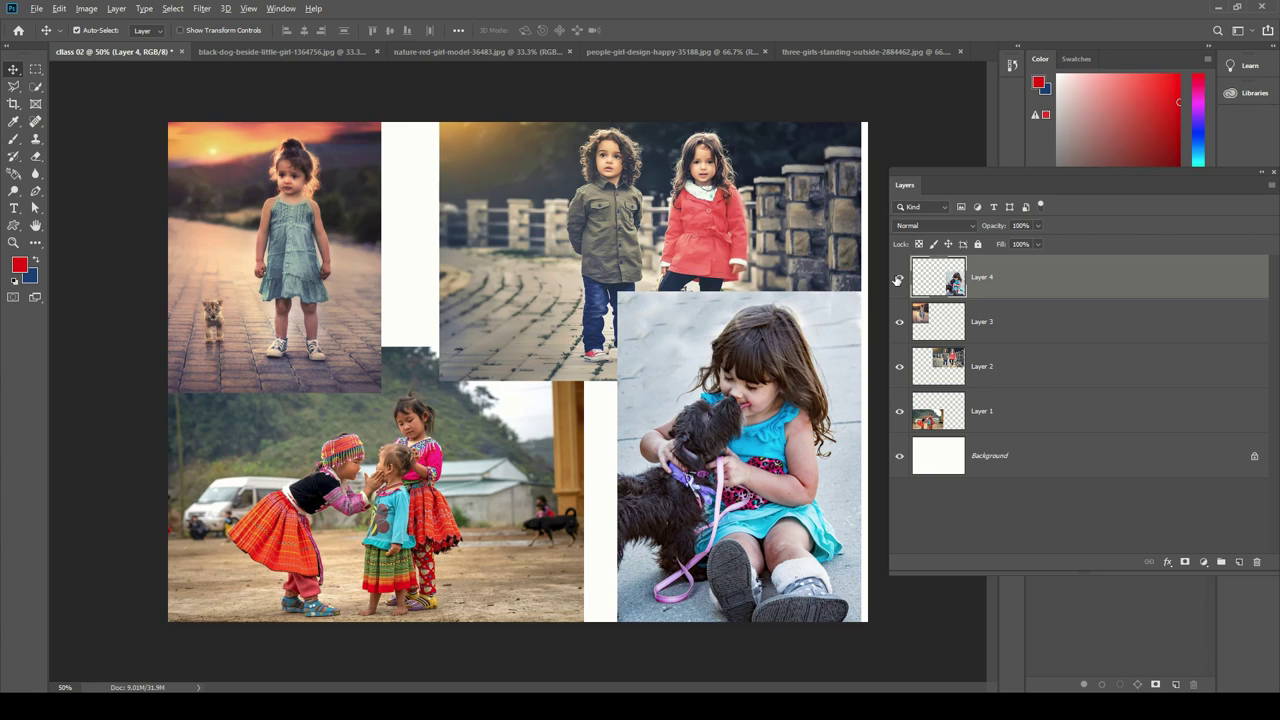
Step: Hide every layer except Layer 4 and nudge the dog photo up and slightly right
left_click(898, 281, "alt")
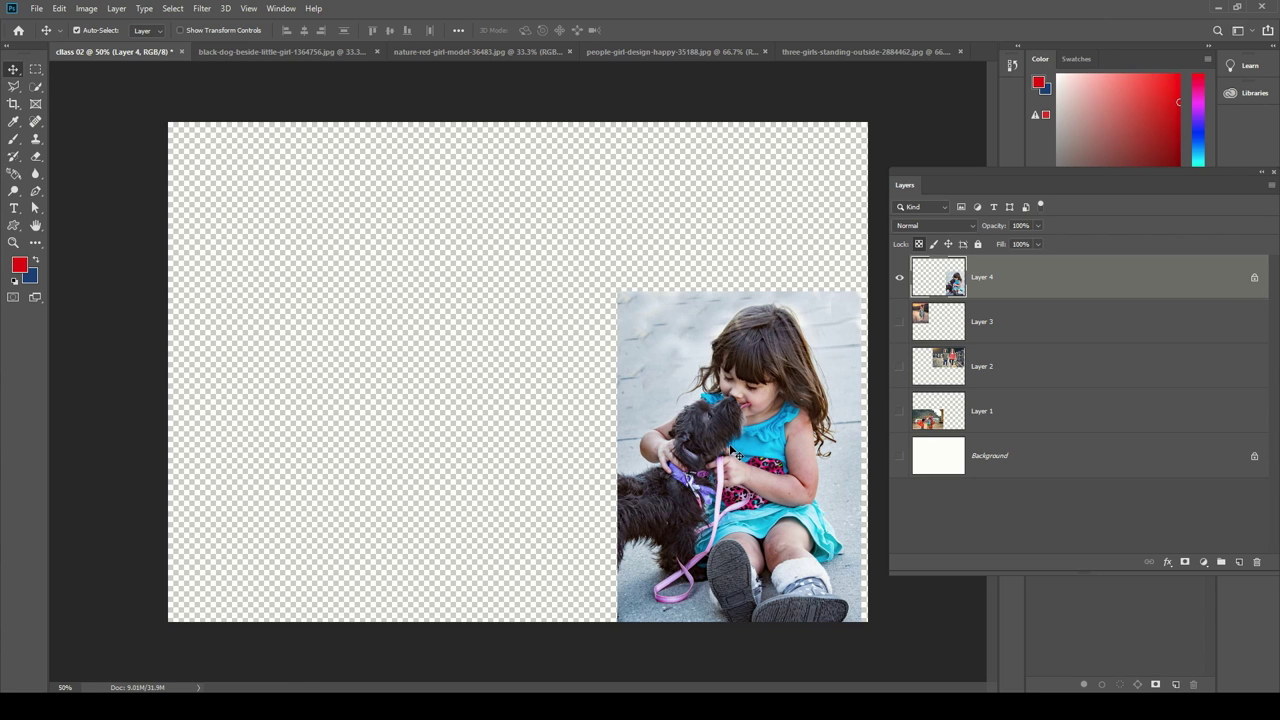
left_click_drag(697, 438, 690, 413)
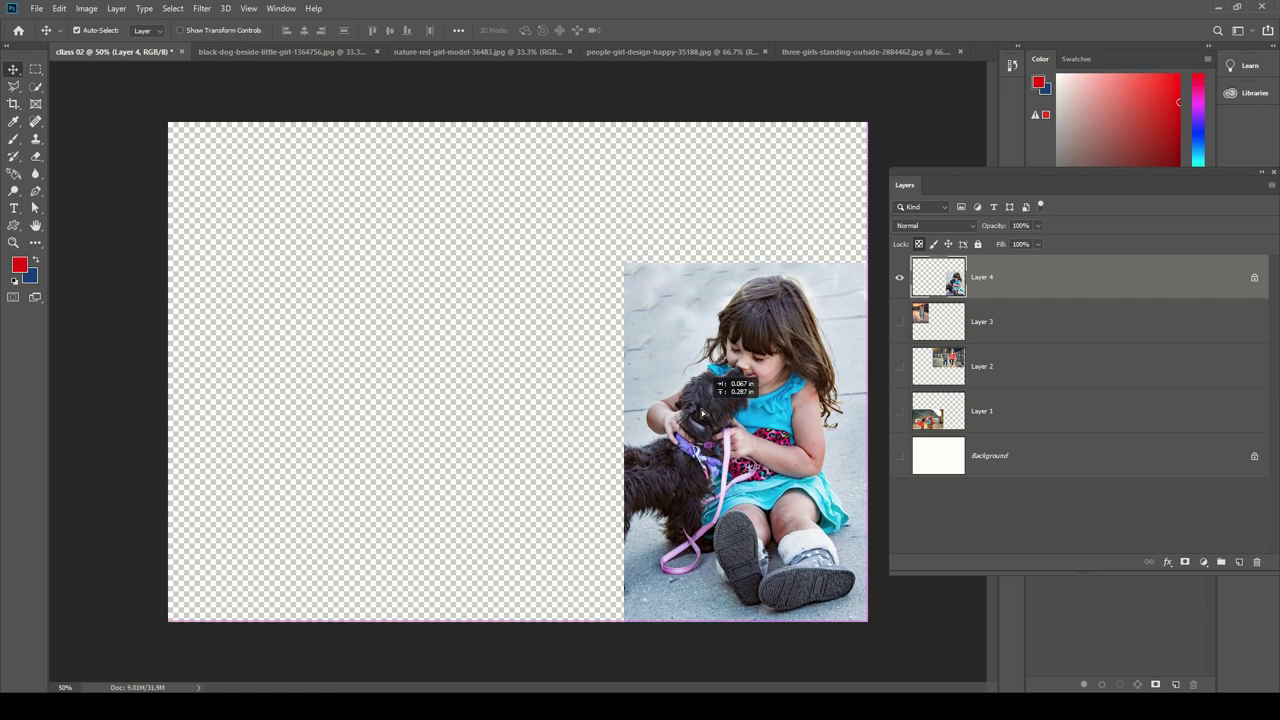
left_click_drag(690, 413, 703, 414)
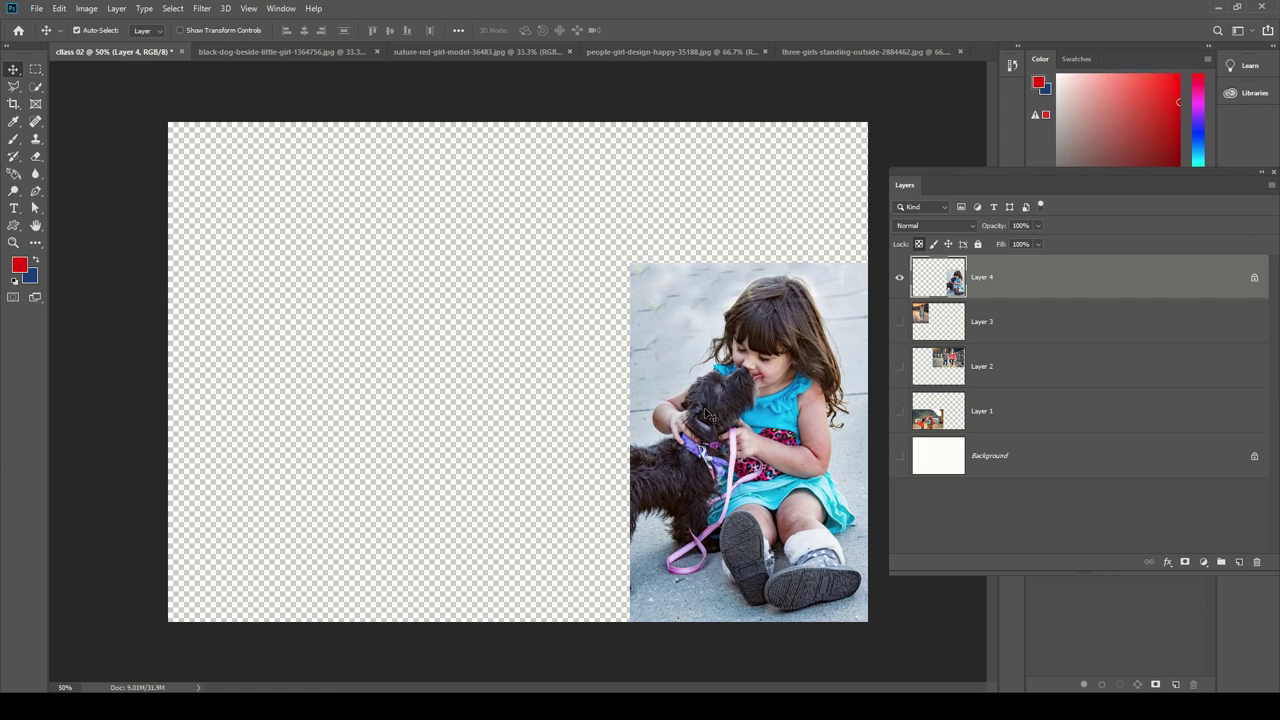
left_click(13, 139)
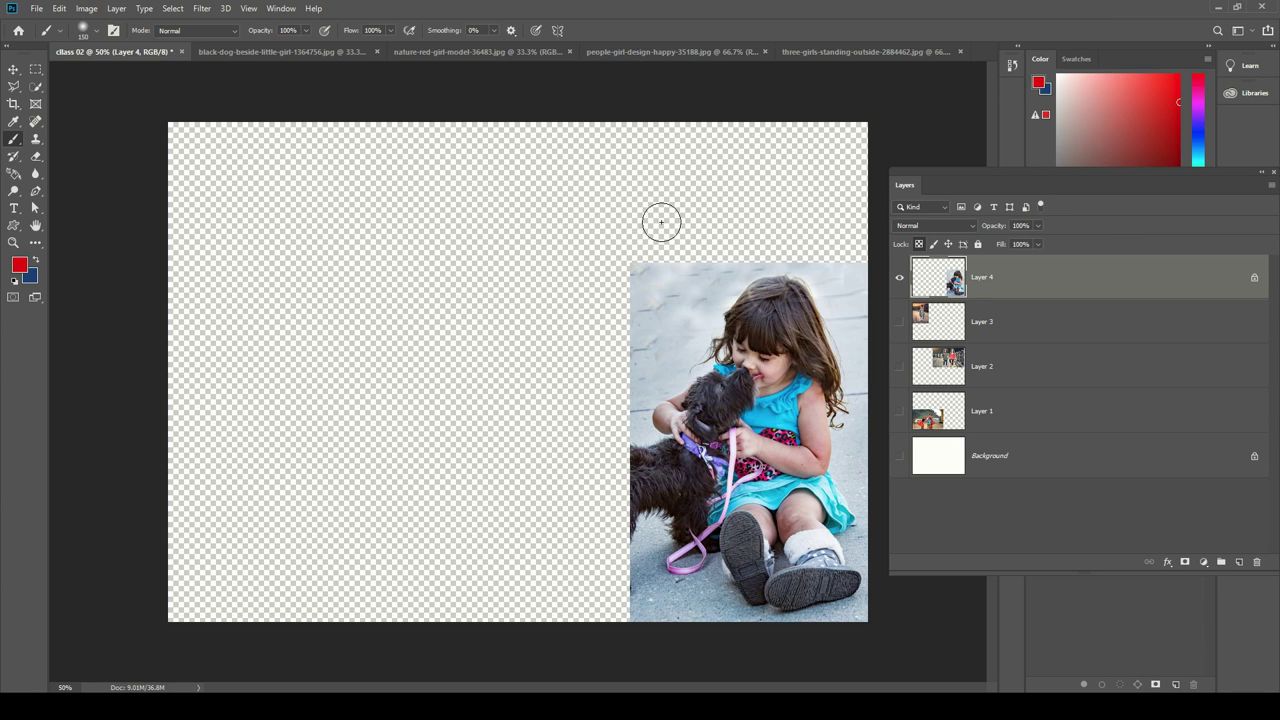
key("bracketright")
left_click_drag(634, 266, 880, 266)
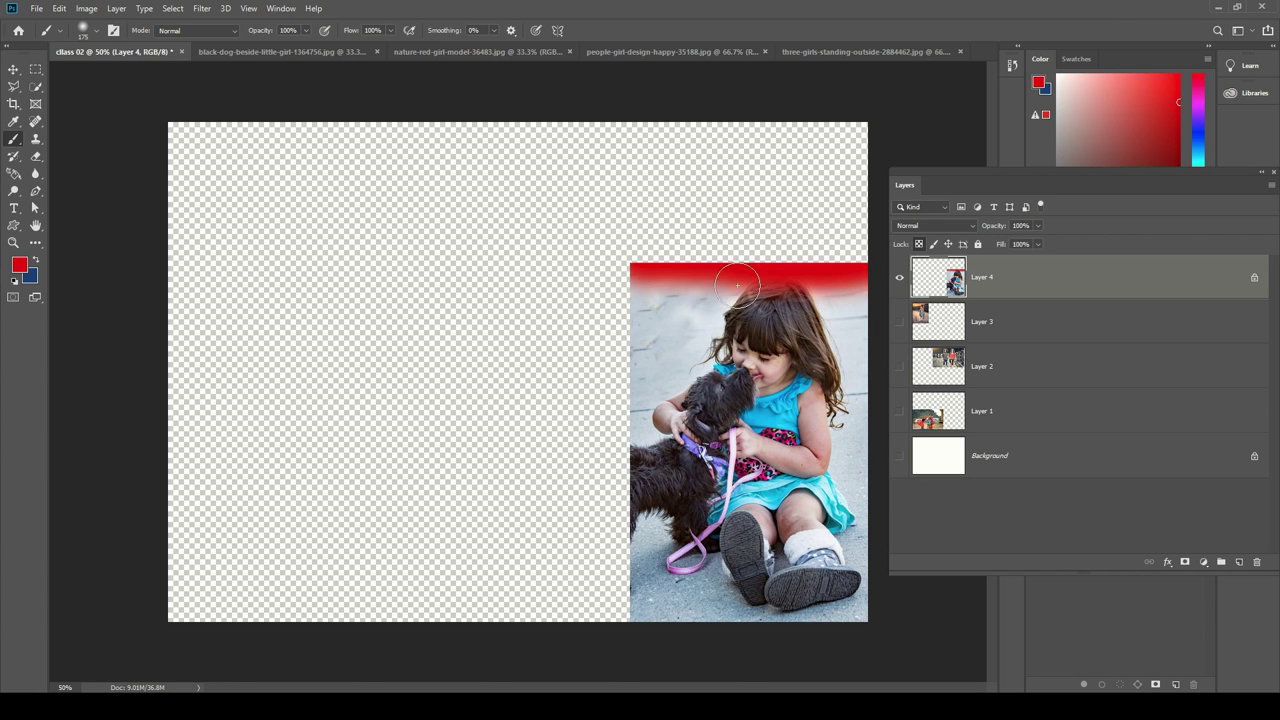
left_click_drag(614, 266, 662, 684)
left_click_drag(634, 629, 900, 629)
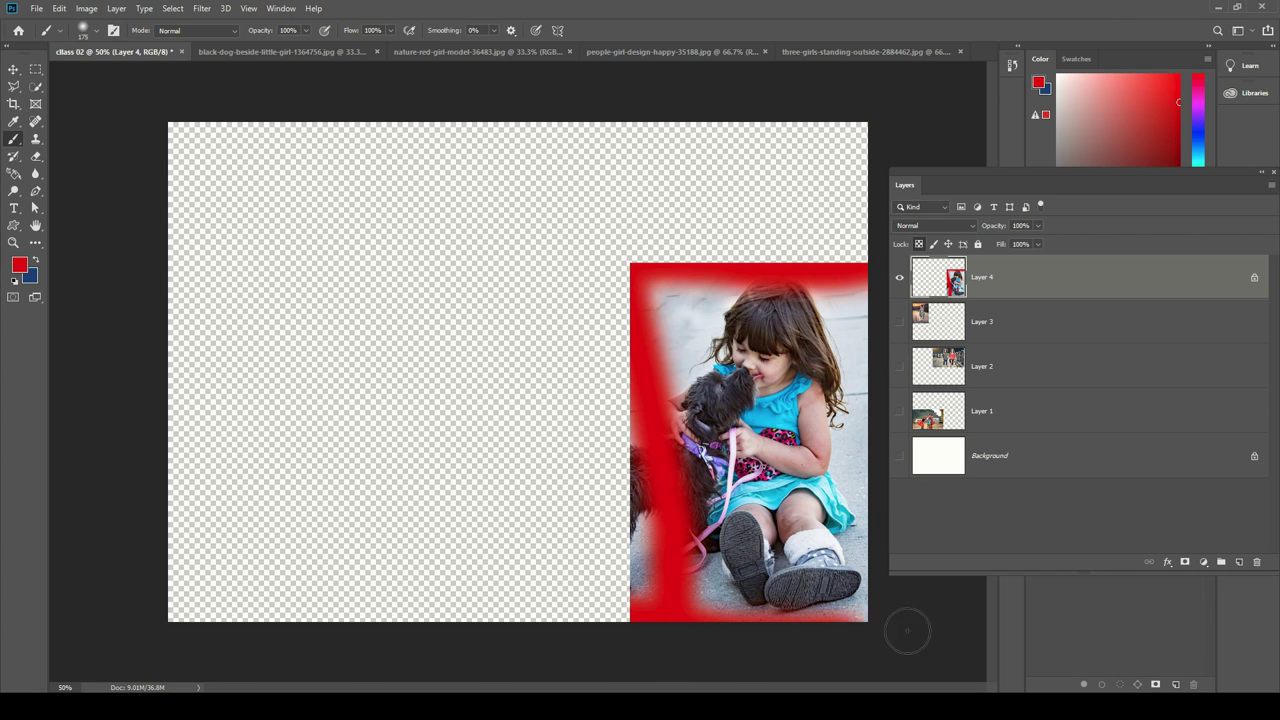
left_click_drag(860, 270, 860, 615)
left_click_drag(645, 272, 645, 605)
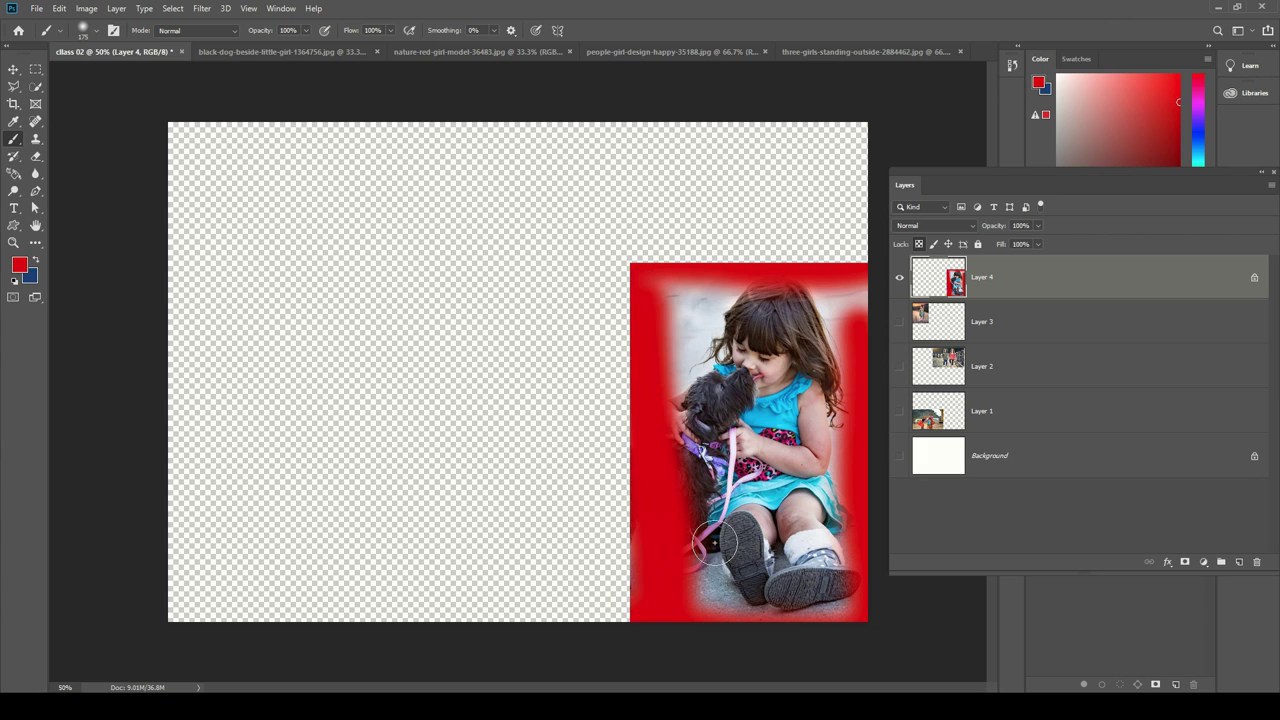
mouse_move(740, 288)
left_mouse_down()
mouse_move(860, 282)
mouse_move(853, 560)
left_mouse_up()
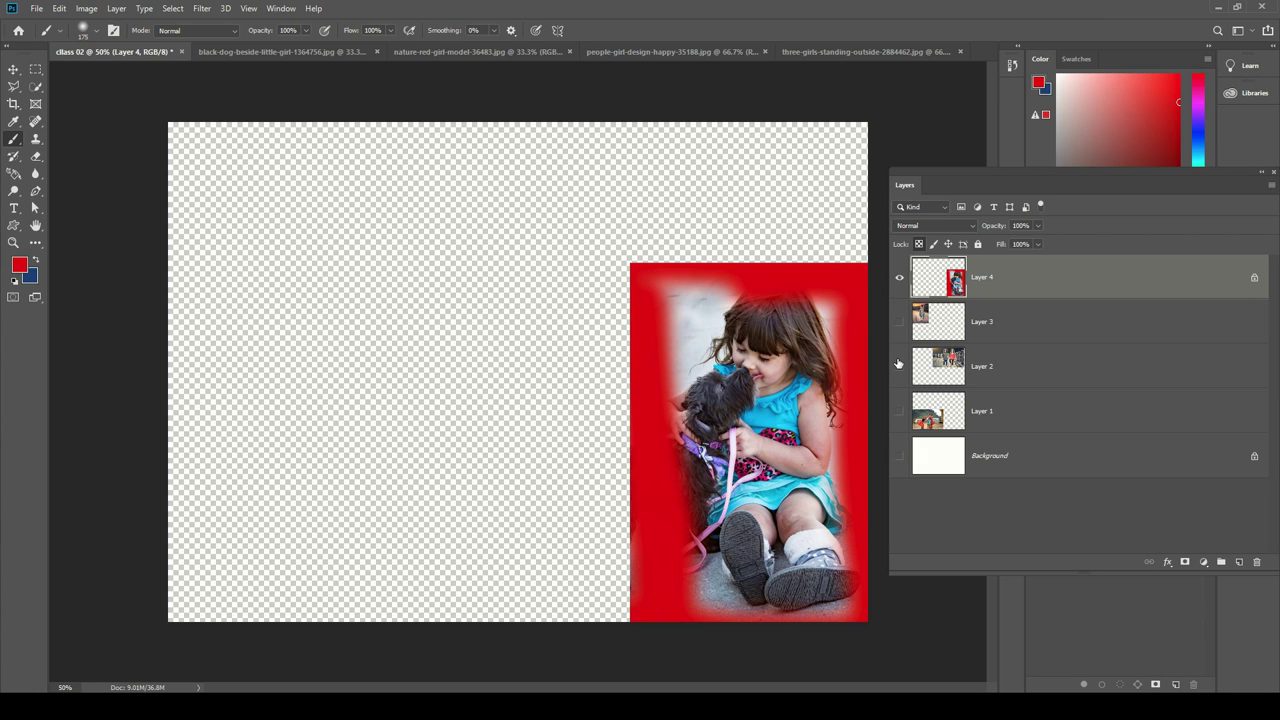
key("ctrl+z")
key("ctrl+z")
key("ctrl+z")
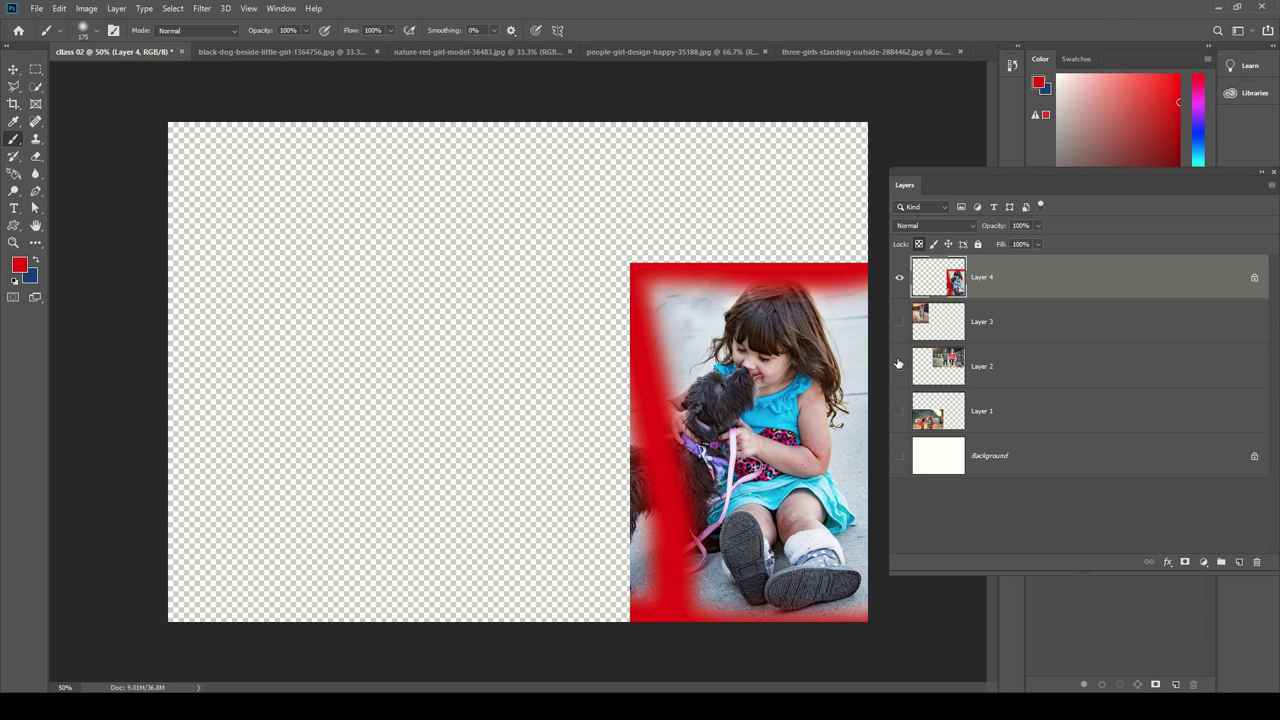
key("ctrl+z")
key("ctrl+z")
key("ctrl+z")
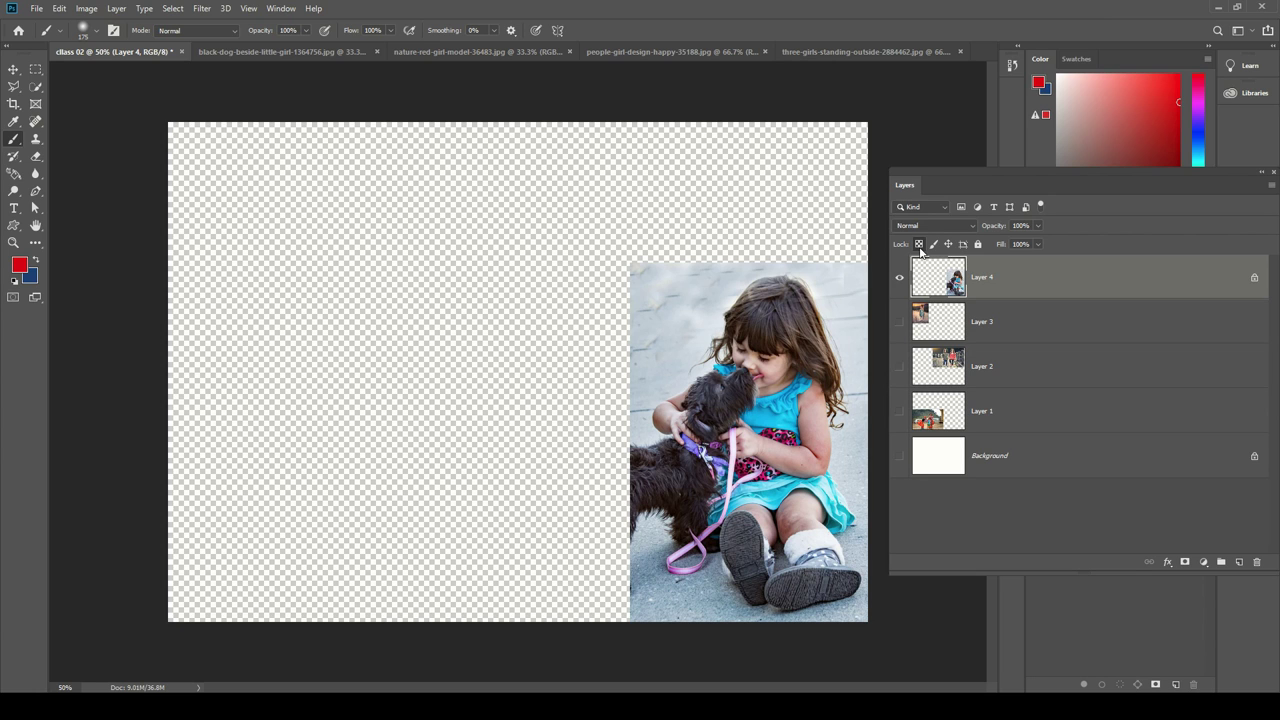
Step: Swap Layer 4's transparent-pixel lock for an image-pixel lock and confirm brush painting is refused
left_click(919, 245)
left_click(934, 245)
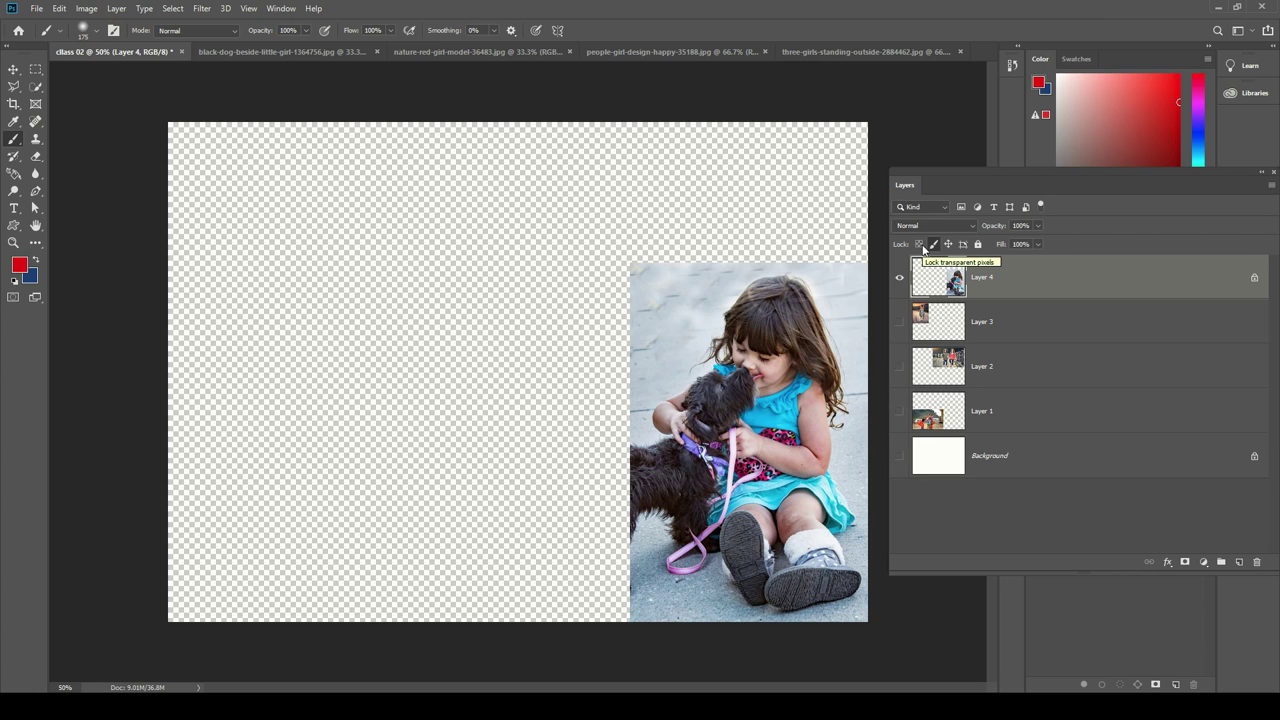
left_click(678, 234)
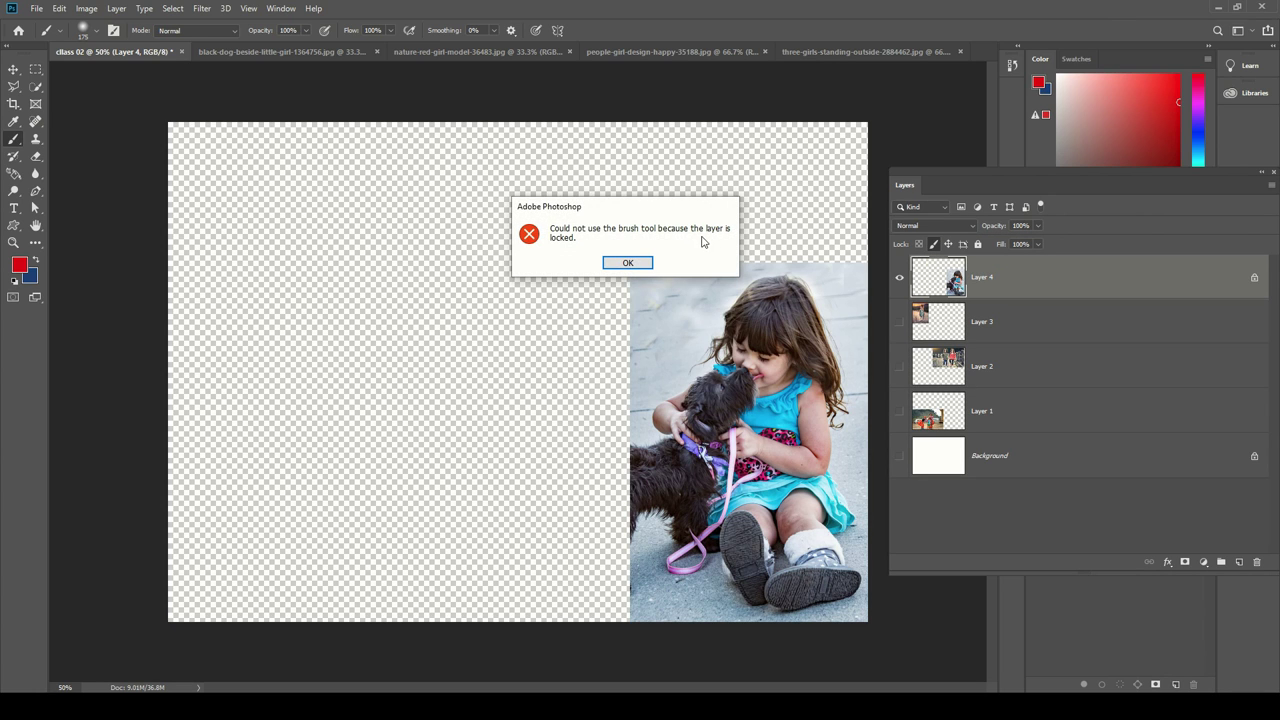
left_click(628, 263)
left_click(512, 347)
left_click(630, 263)
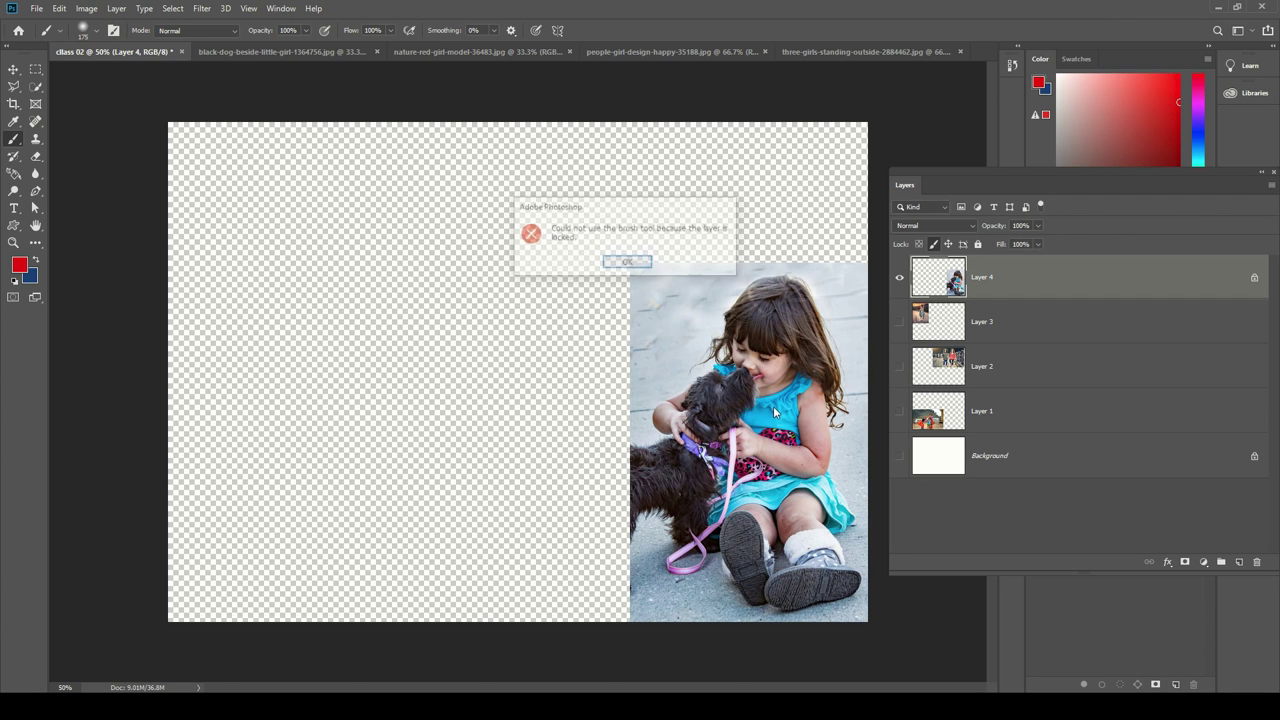
left_click(618, 262)
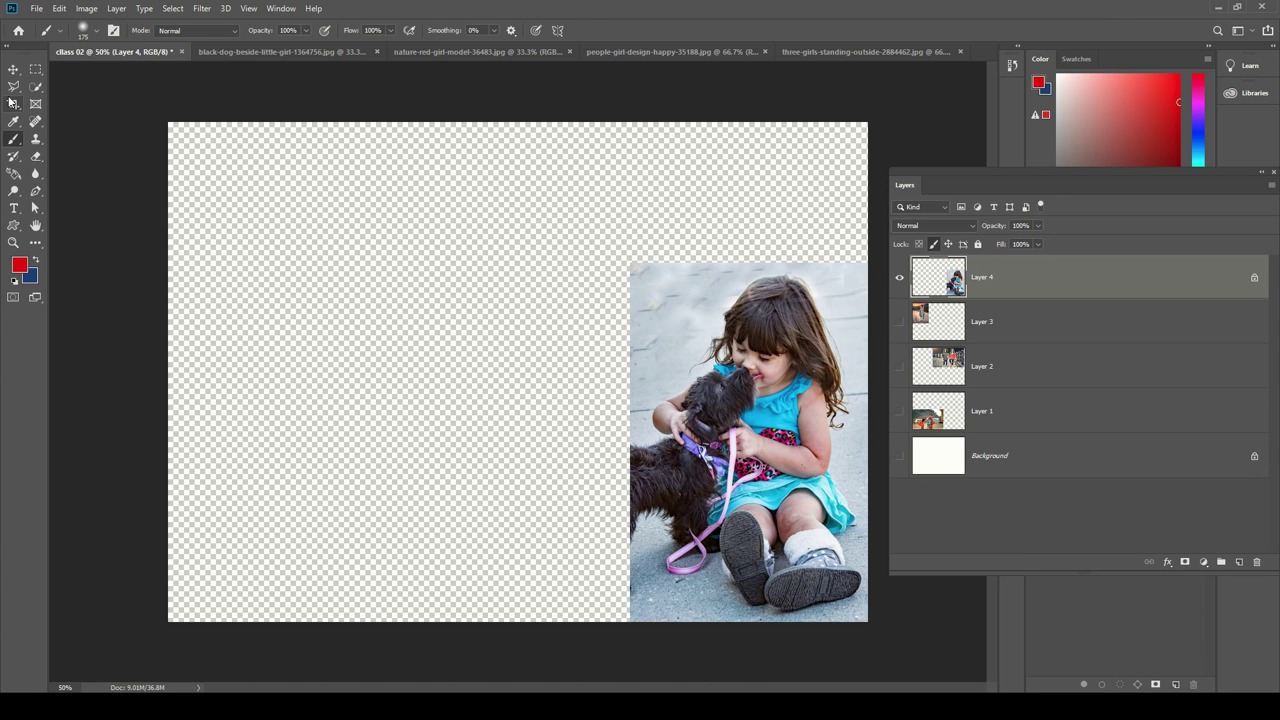
left_click(14, 69)
left_click_drag(813, 400, 807, 400)
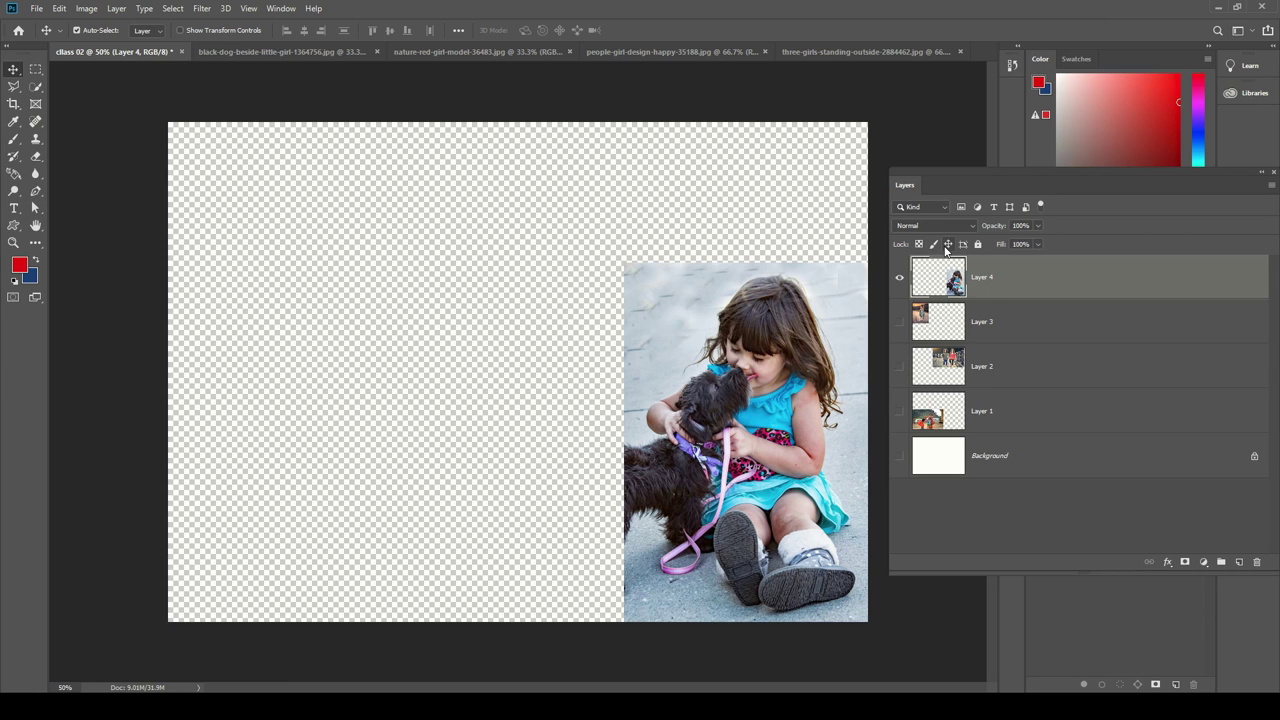
left_click(947, 245)
left_click_drag(613, 419, 619, 424)
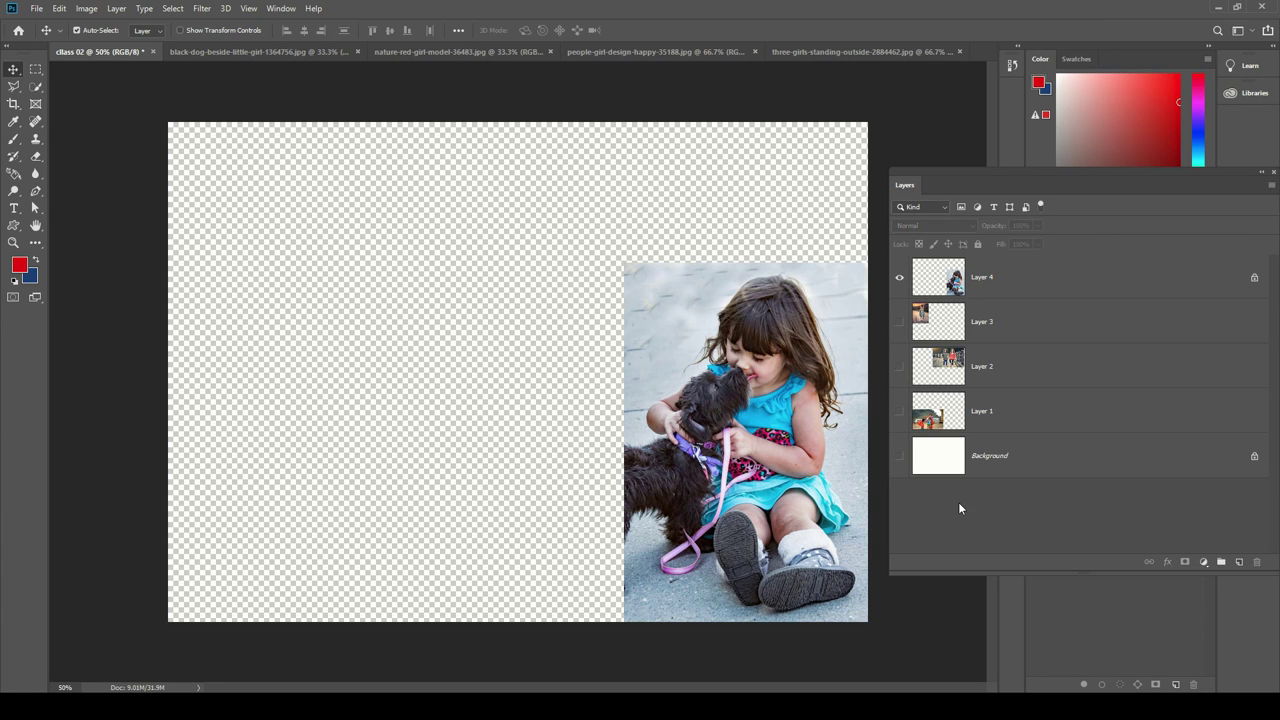
left_click(1070, 278)
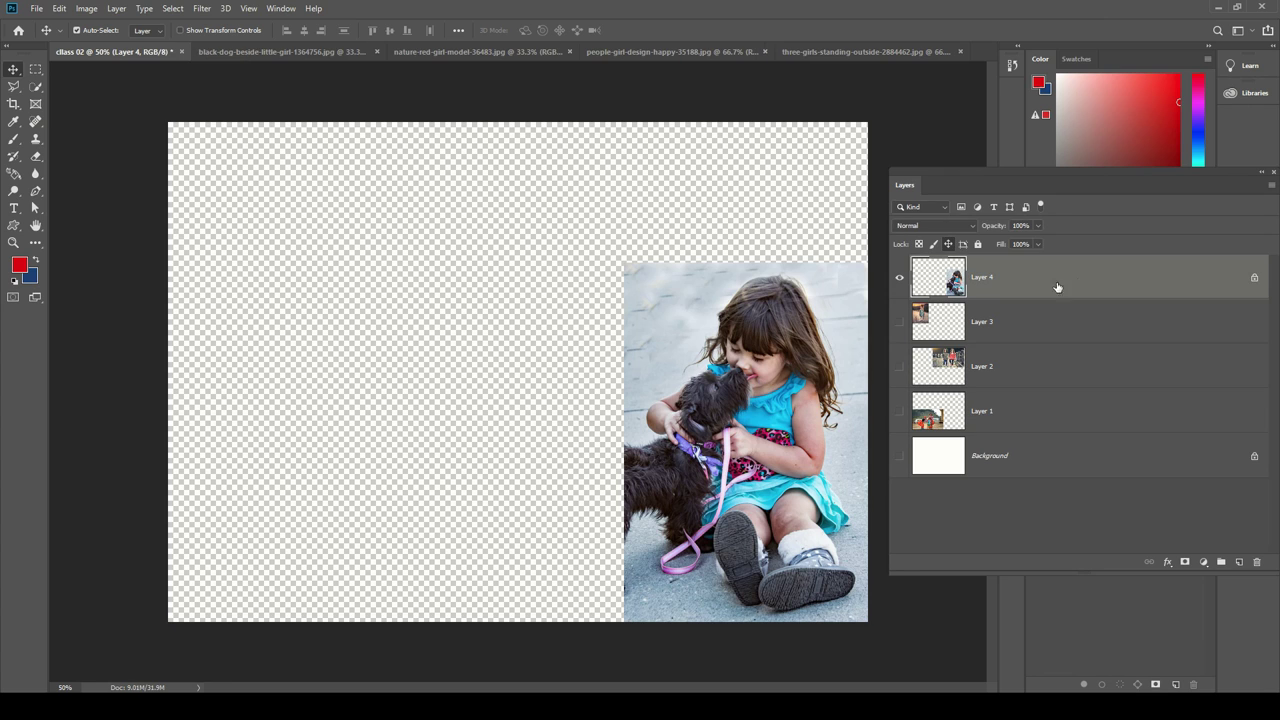
left_click(13, 139)
left_click(580, 280)
left_click(705, 342)
left_click_drag(708, 342, 752, 345)
left_click_drag(714, 200, 578, 233)
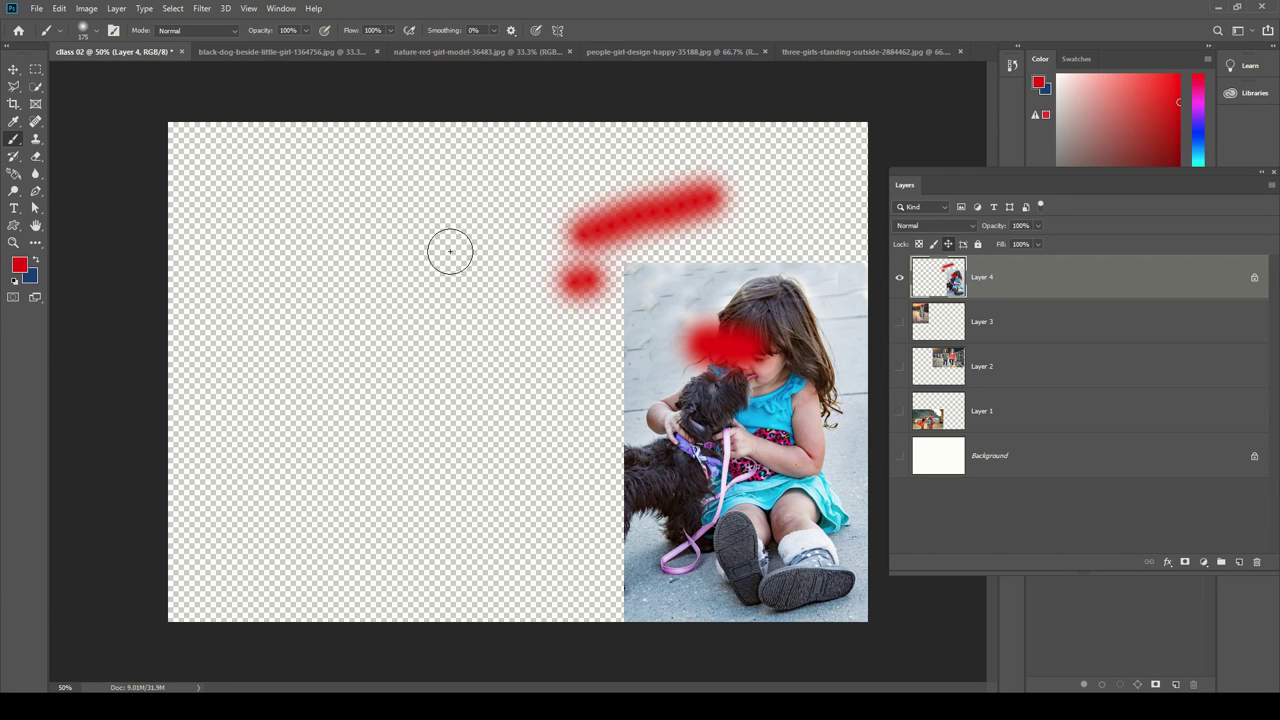
left_click_drag(438, 248, 408, 376)
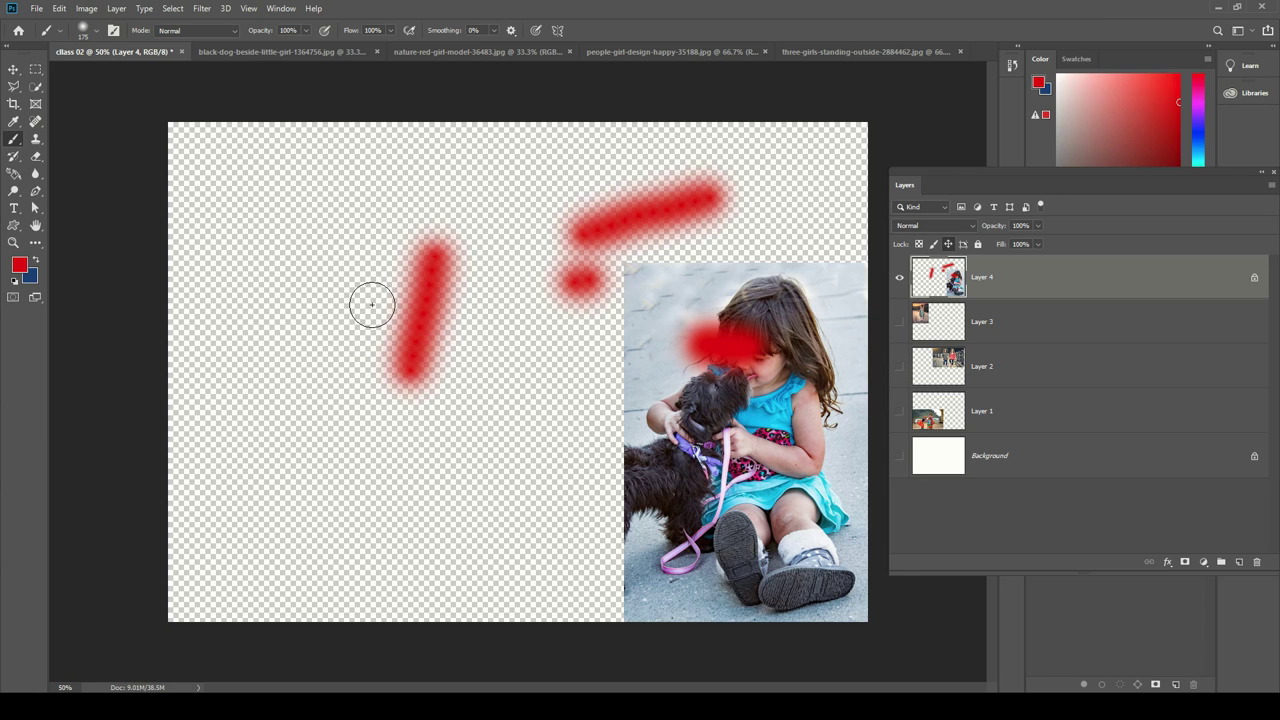
key("ctrl+z")
key("ctrl+z")
key("ctrl+z")
key("ctrl+z")
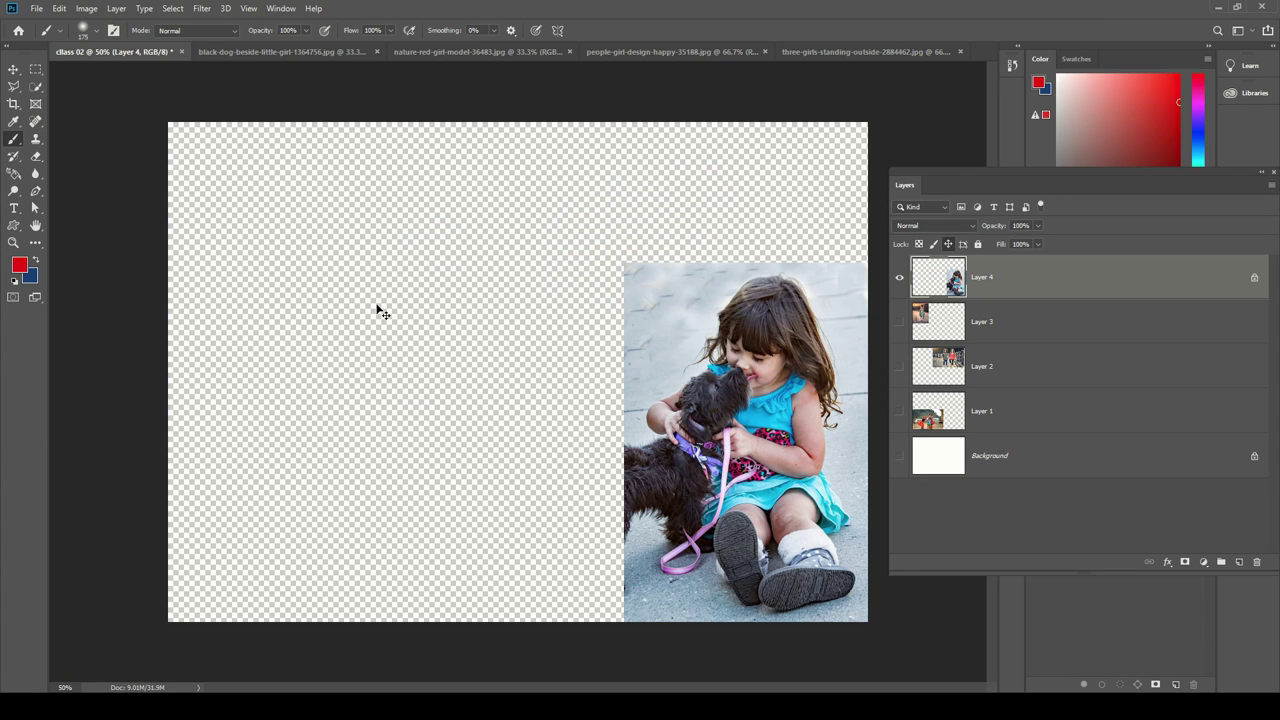
Step: Apply Lock All to Layer 4, see the brush blocked, then remove the lock
left_click(962, 245)
left_click(977, 245)
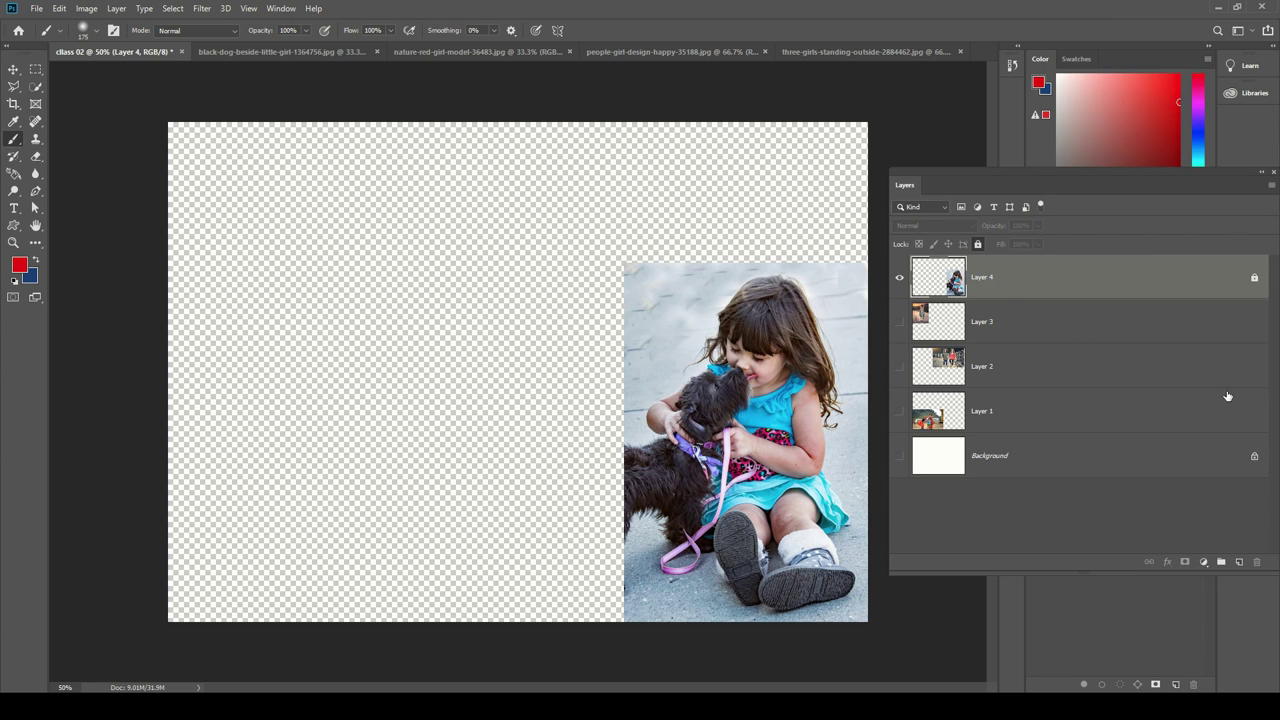
left_click(530, 470)
key("Return")
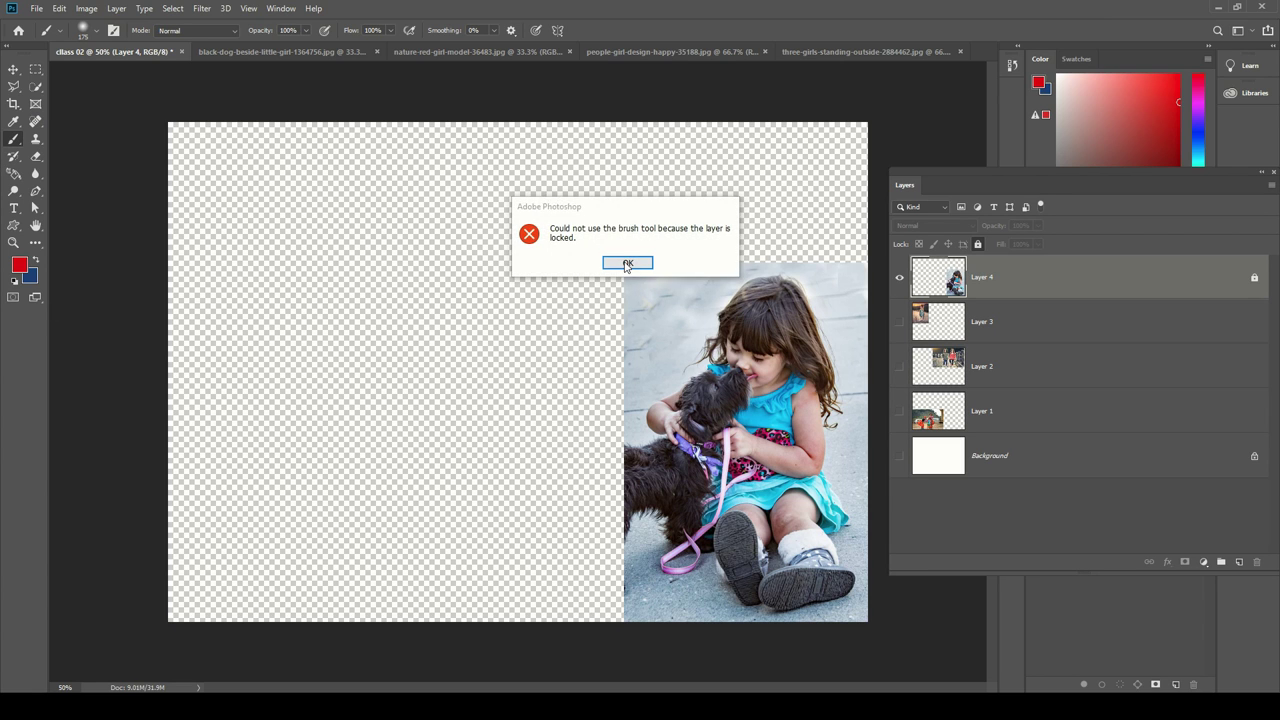
left_click(626, 261)
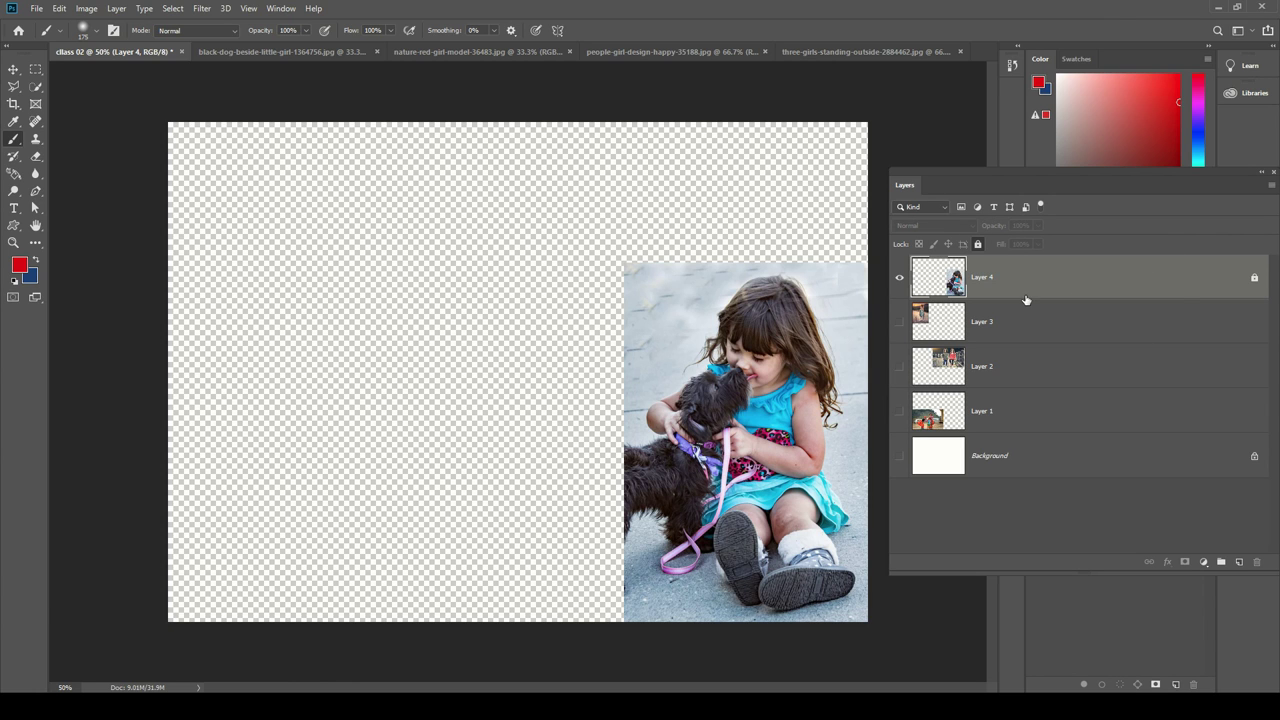
left_click(977, 245)
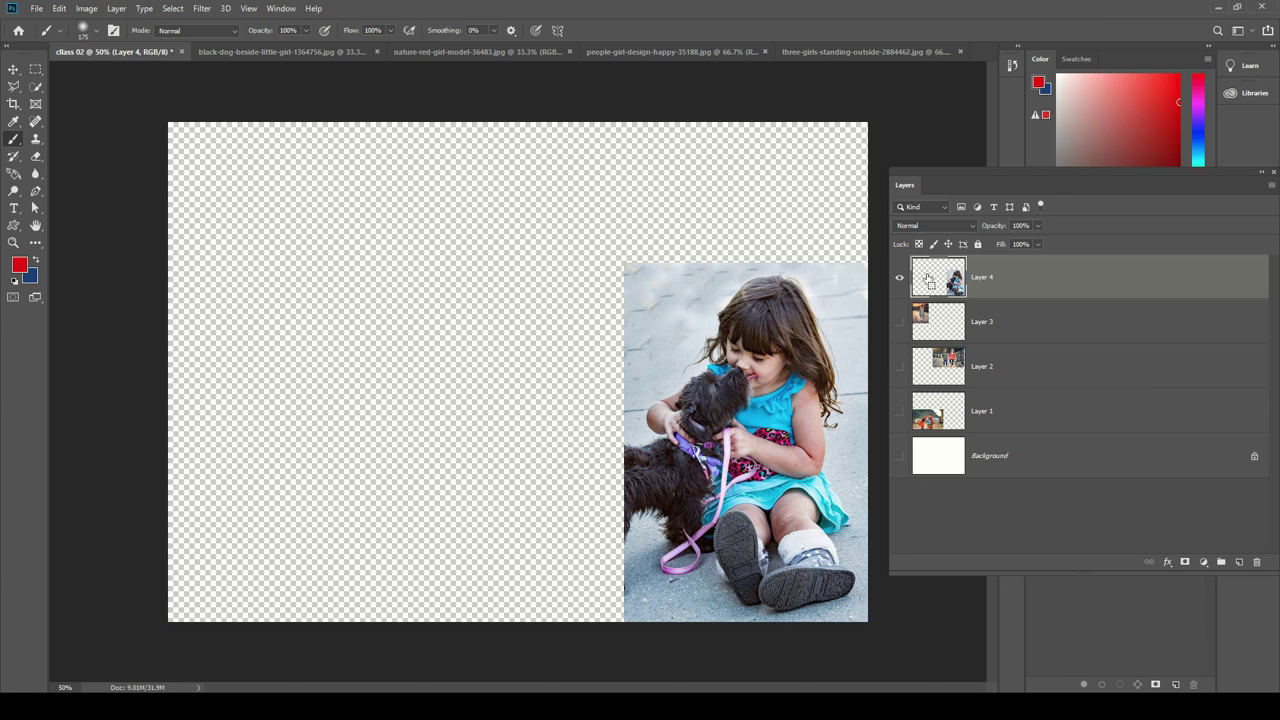
Step: Show all layers, activate Background, then hide Layers 4, 3, 2 and 1
left_click(899, 280, "alt")
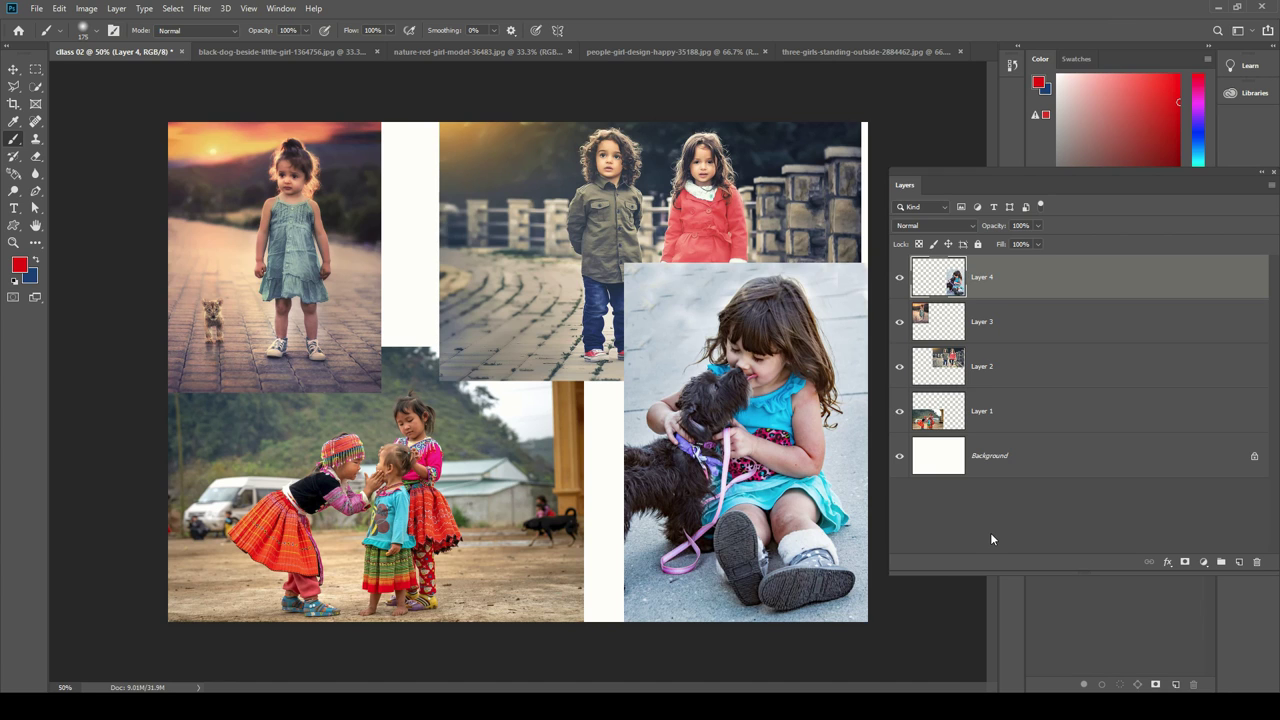
left_click(1073, 466)
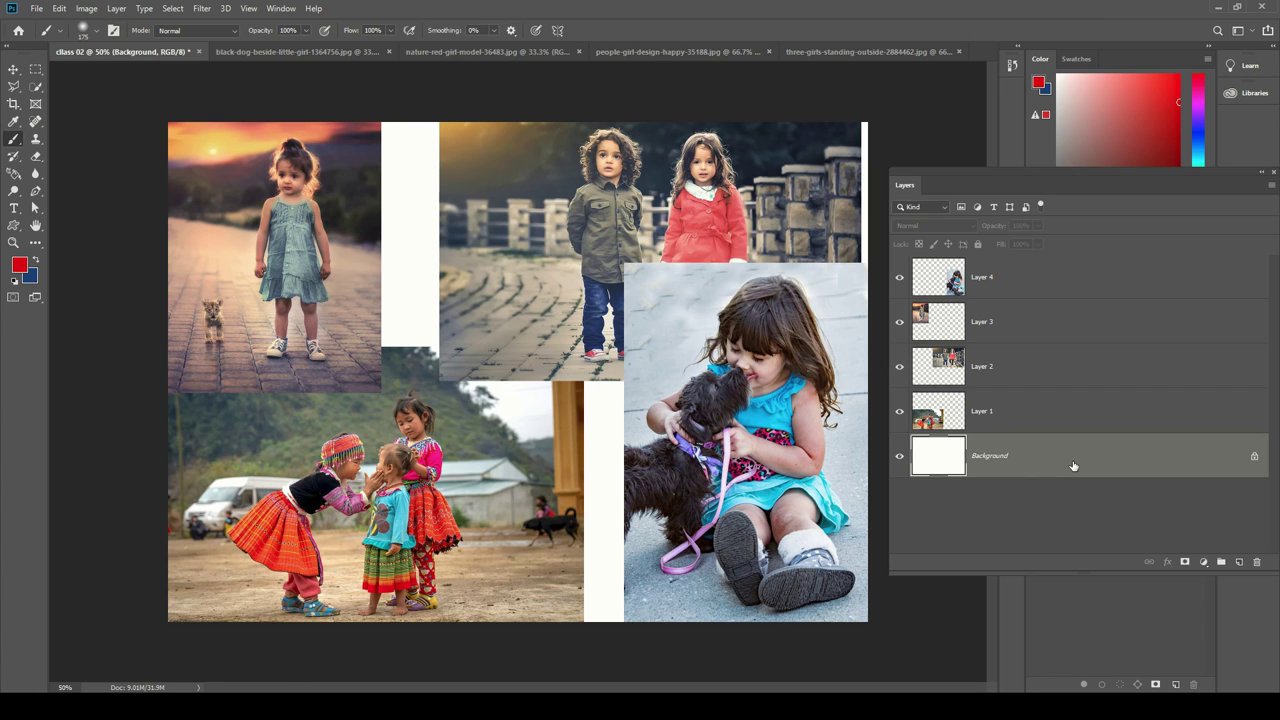
left_click_drag(899, 277, 905, 342)
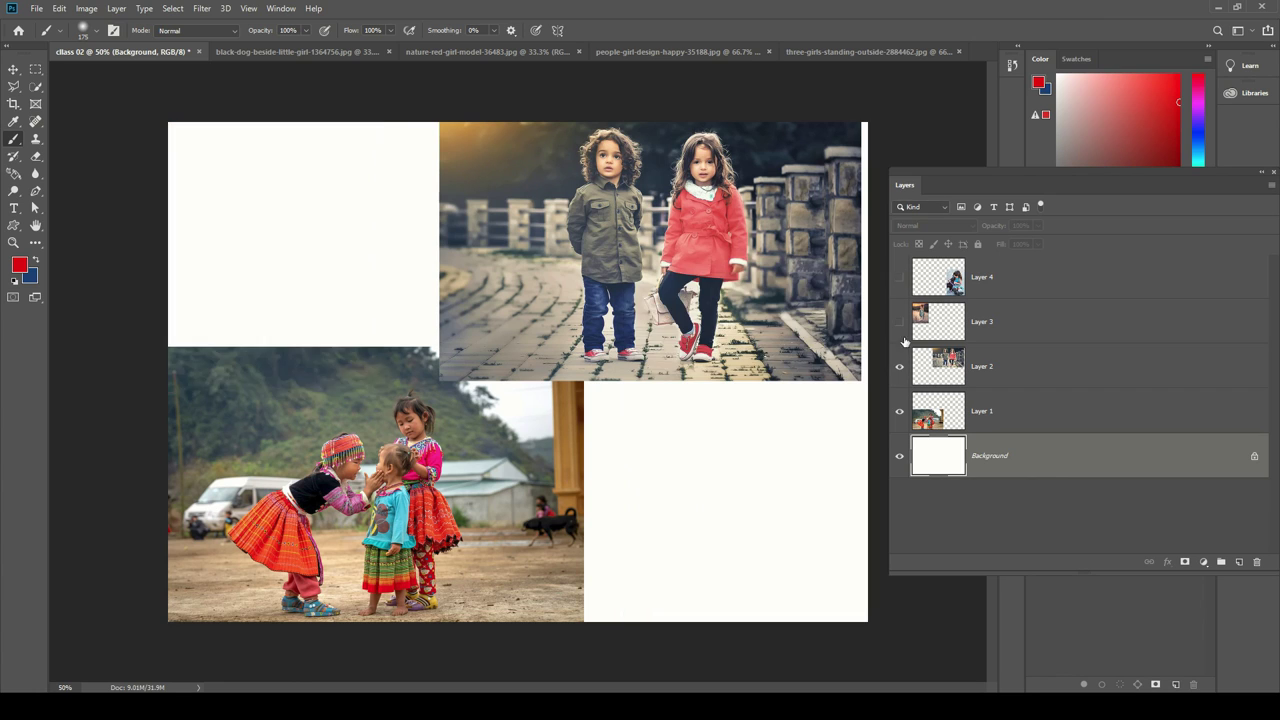
left_click(899, 366)
left_click(899, 411)
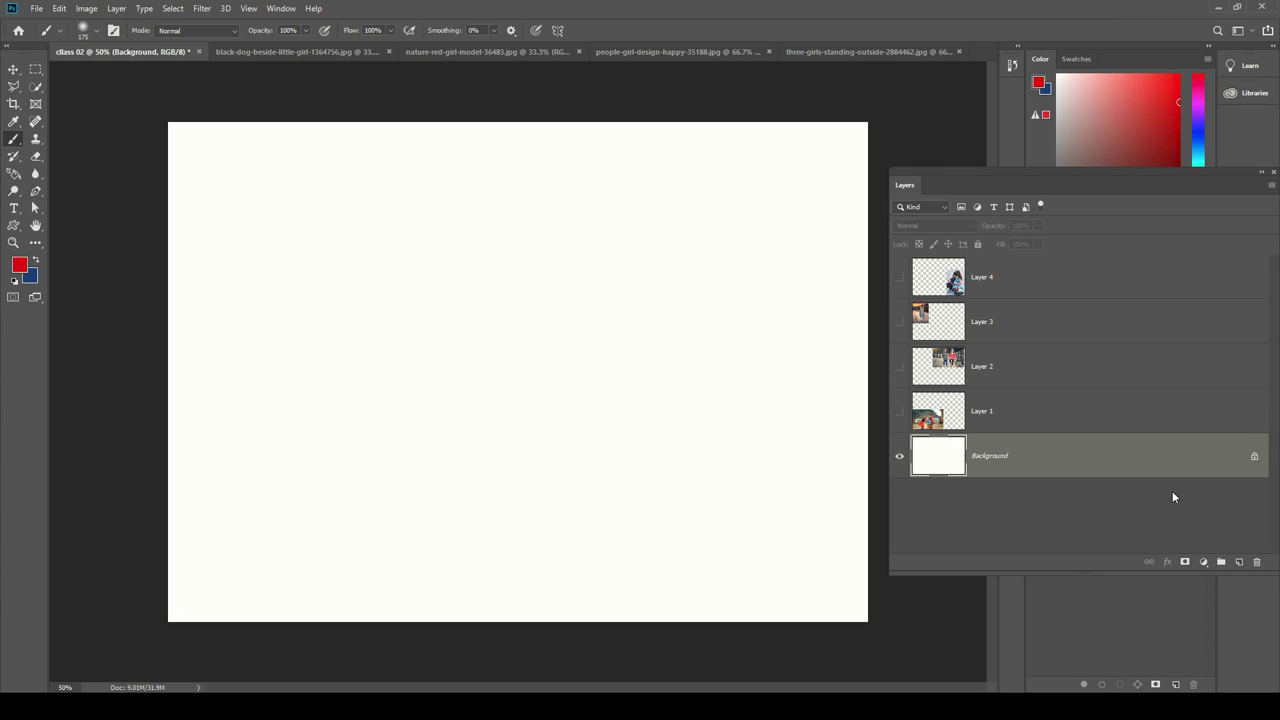
left_click(14, 69)
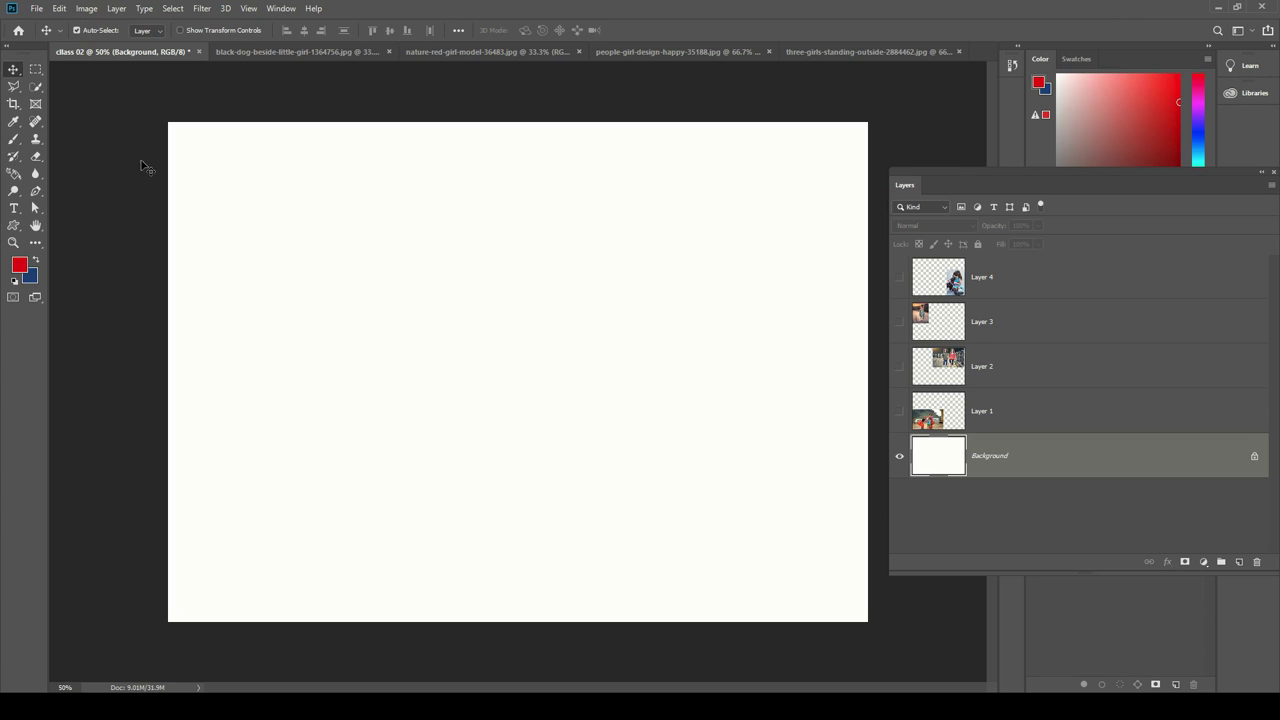
left_click_drag(451, 238, 684, 238)
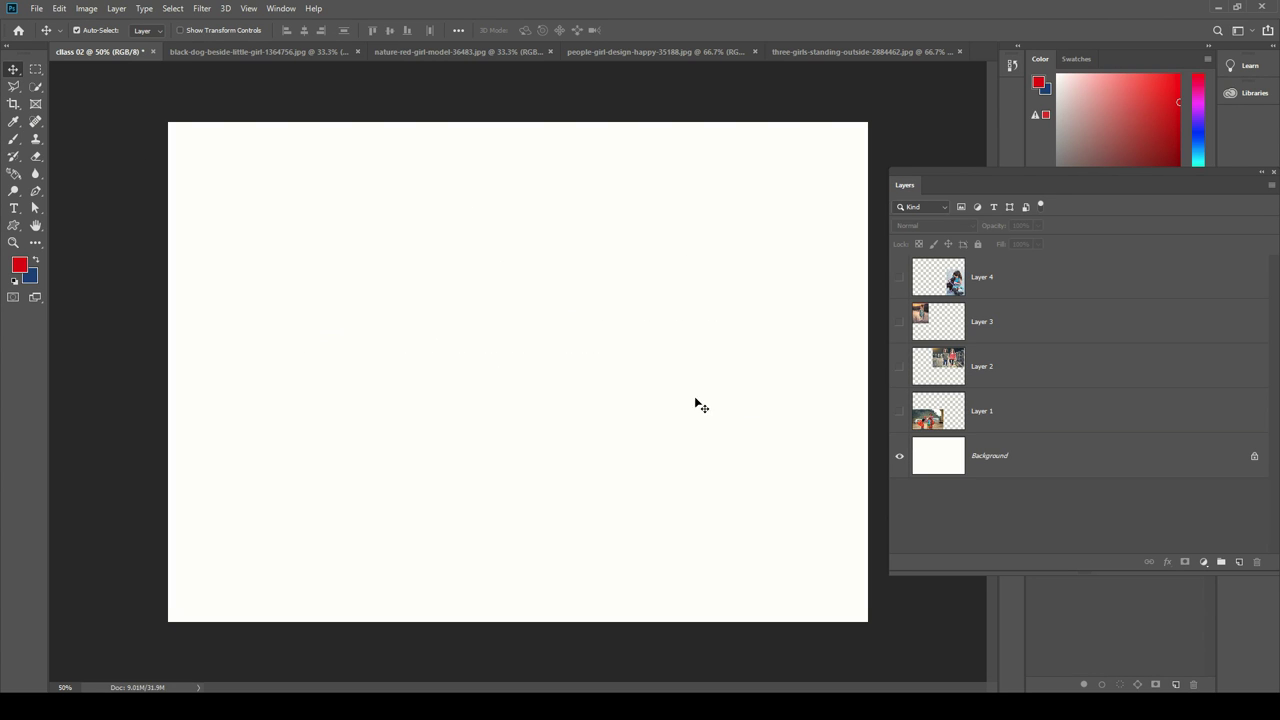
left_click_drag(735, 380, 183, 543)
left_click(14, 139)
left_click(626, 300)
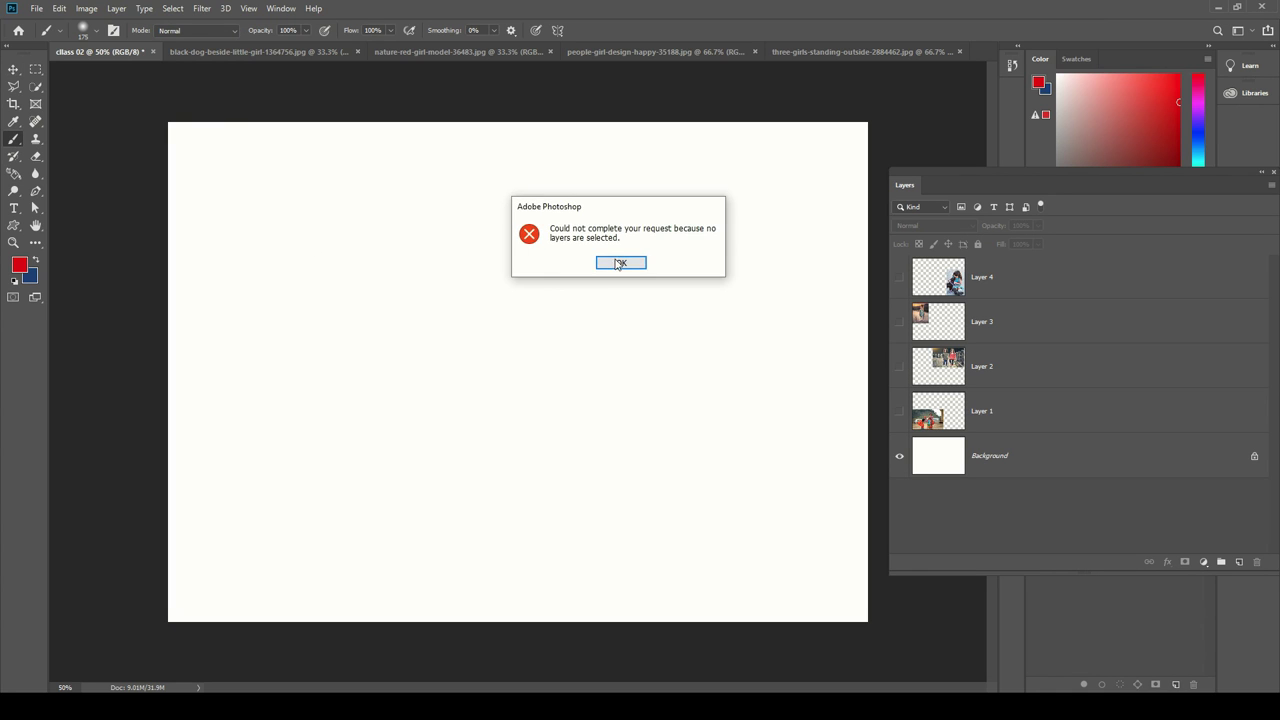
left_click(620, 263)
left_click(1071, 457)
left_click_drag(338, 223, 468, 378)
left_click_drag(575, 232, 582, 418)
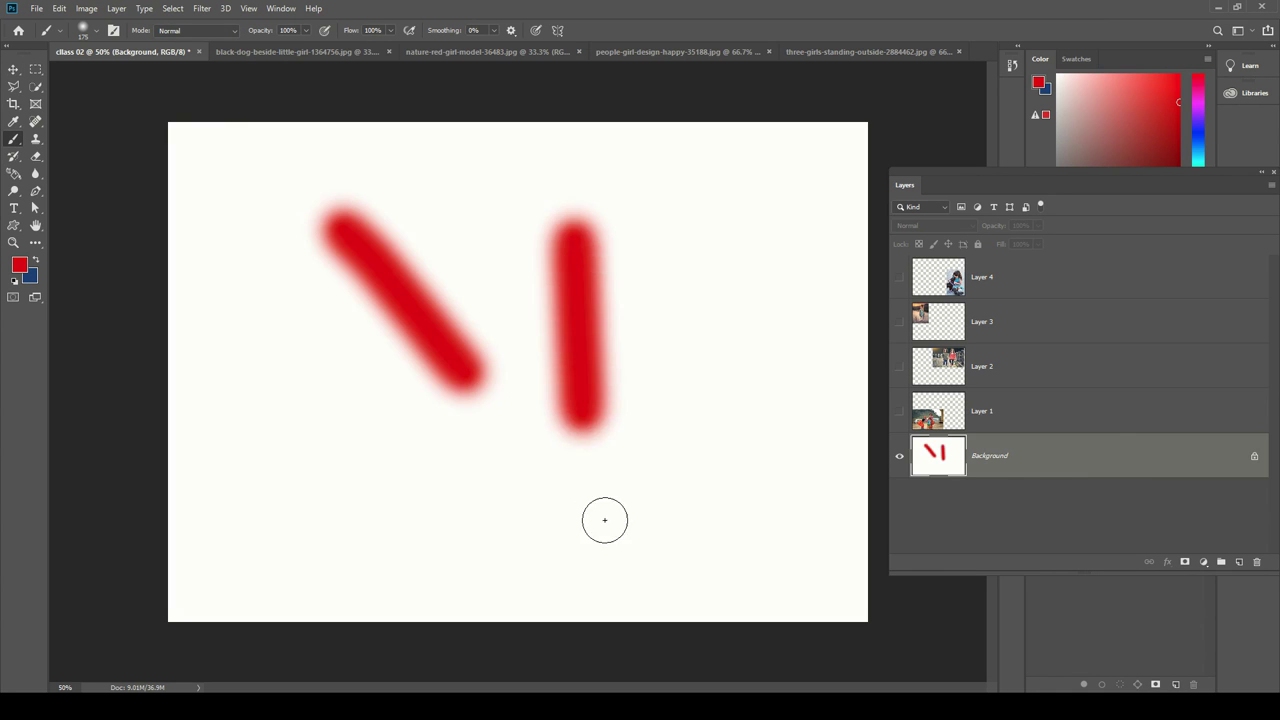
left_click_drag(266, 414, 500, 500)
left_click_drag(545, 445, 565, 605)
mouse_move(674, 369)
left_mouse_down()
mouse_move(309, 263)
mouse_move(598, 403)
left_mouse_up()
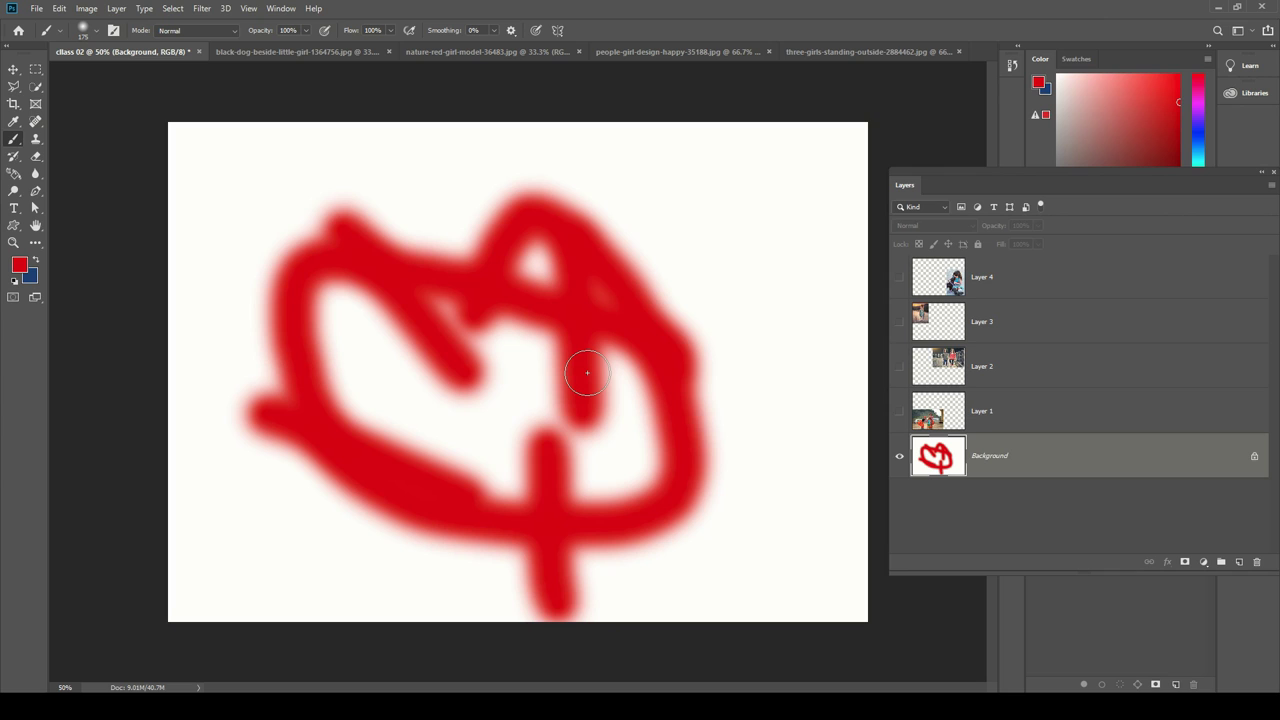
key("ctrl+z")
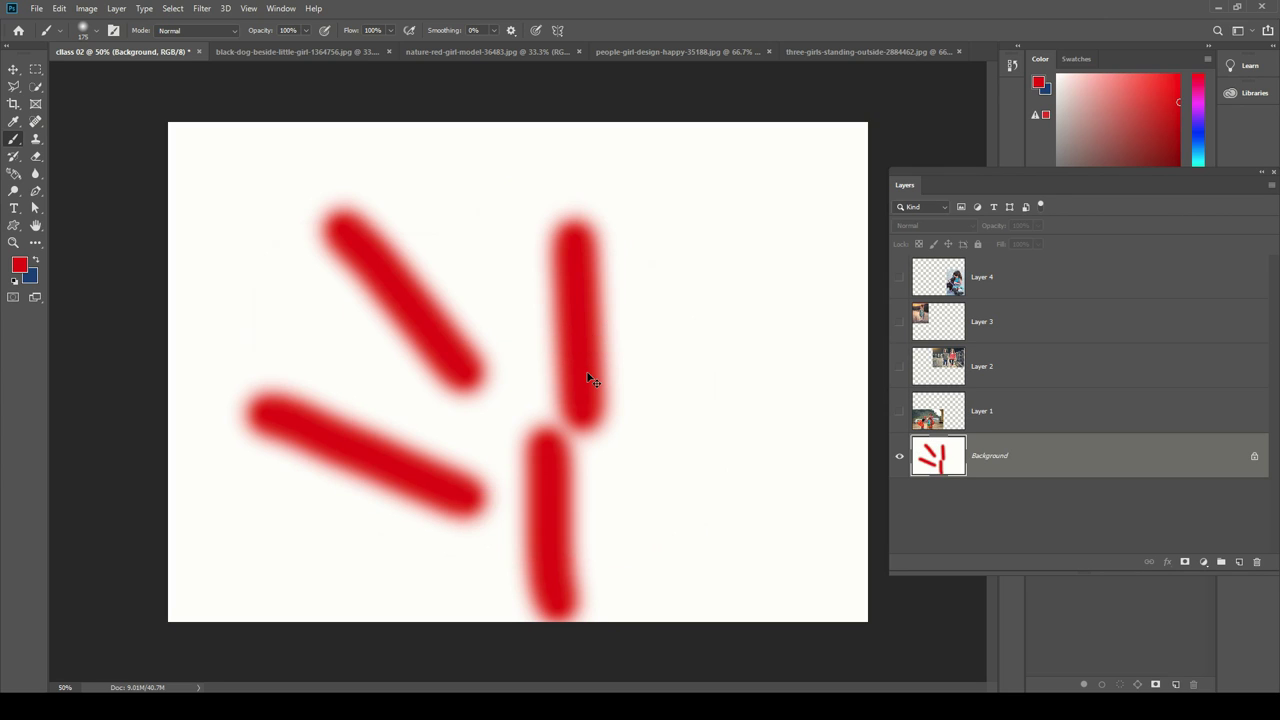
key("ctrl+z")
key("ctrl+z")
key("ctrl+z")
key("ctrl+z")
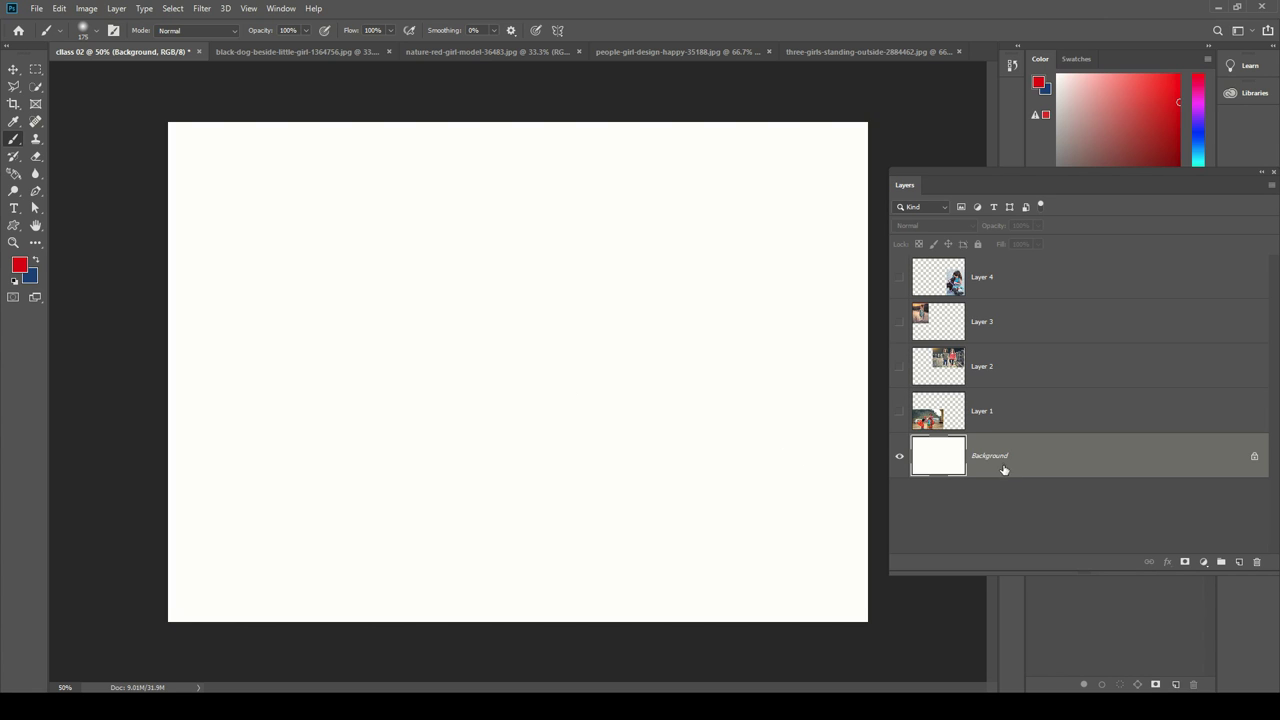
Step: Convert the locked Background into an unlocked Layer 0 and test shifting its white fill
mouse_move(1003, 456)
left_mouse_down()
mouse_move(1046, 278)
mouse_move(1060, 466)
left_mouse_up()
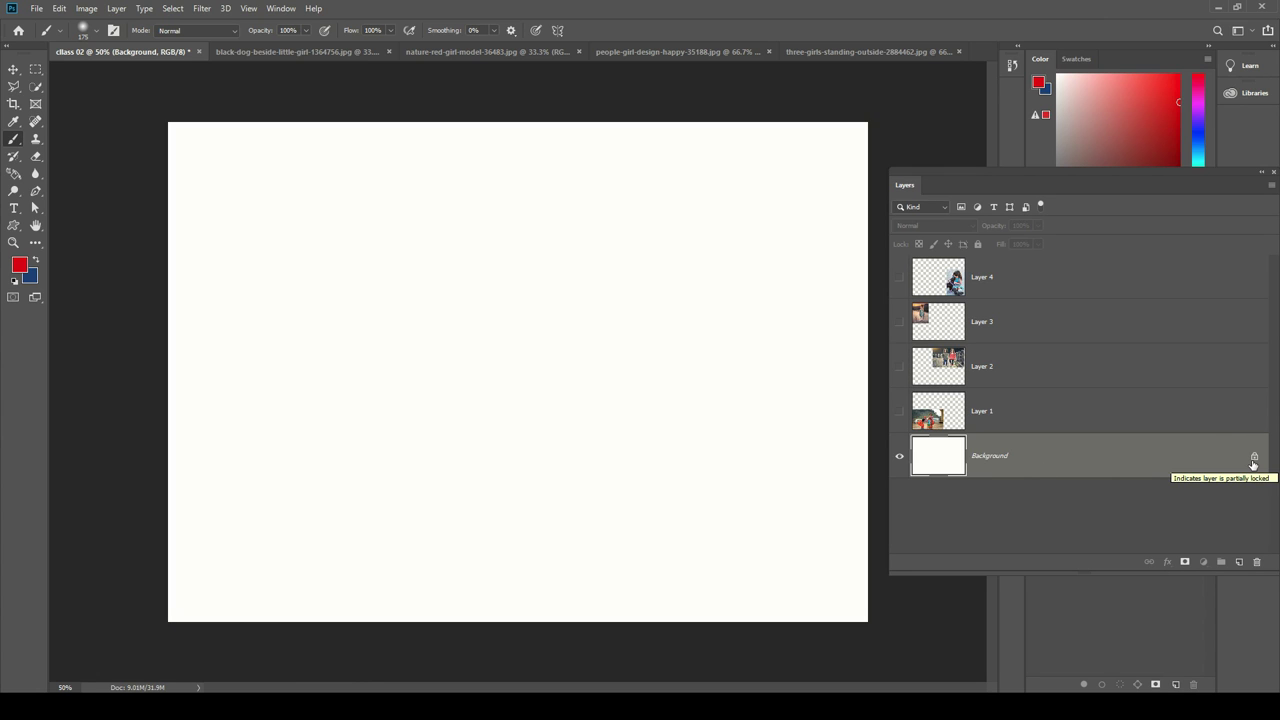
left_click(1253, 459)
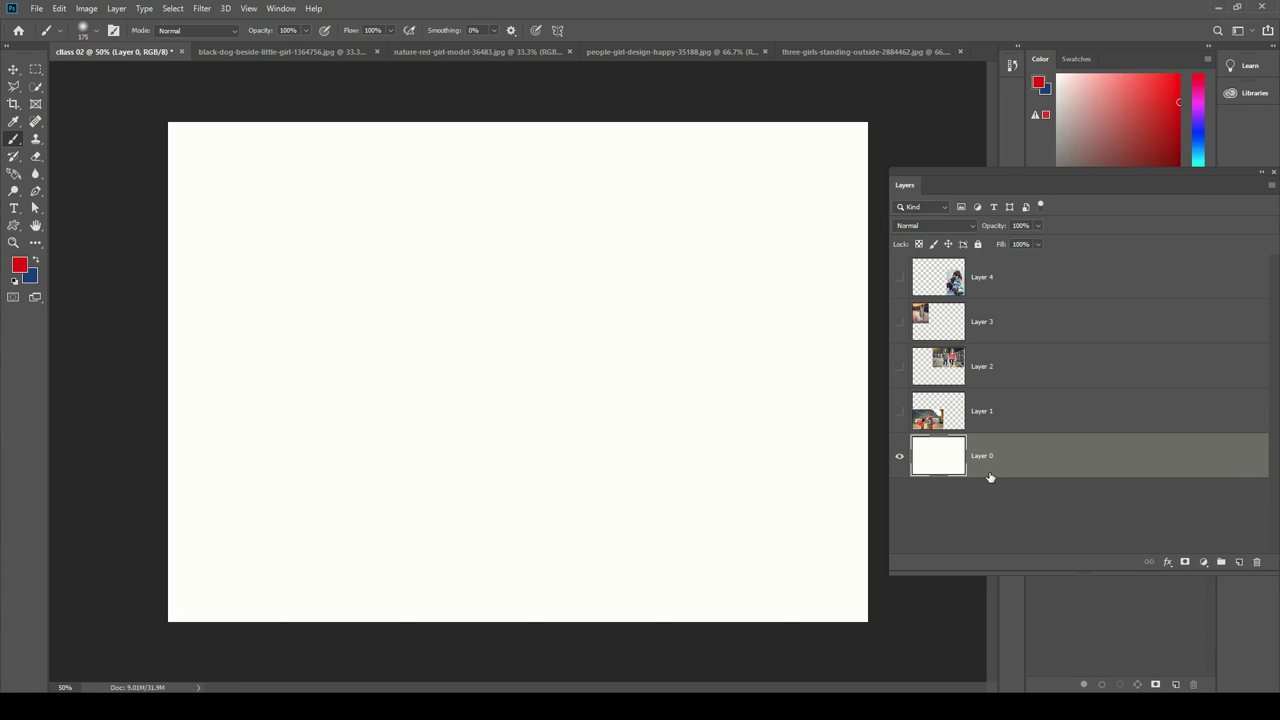
left_click(13, 69)
mouse_move(600, 280)
left_mouse_down()
mouse_move(570, 238)
mouse_move(666, 257)
mouse_move(590, 302)
left_mouse_up()
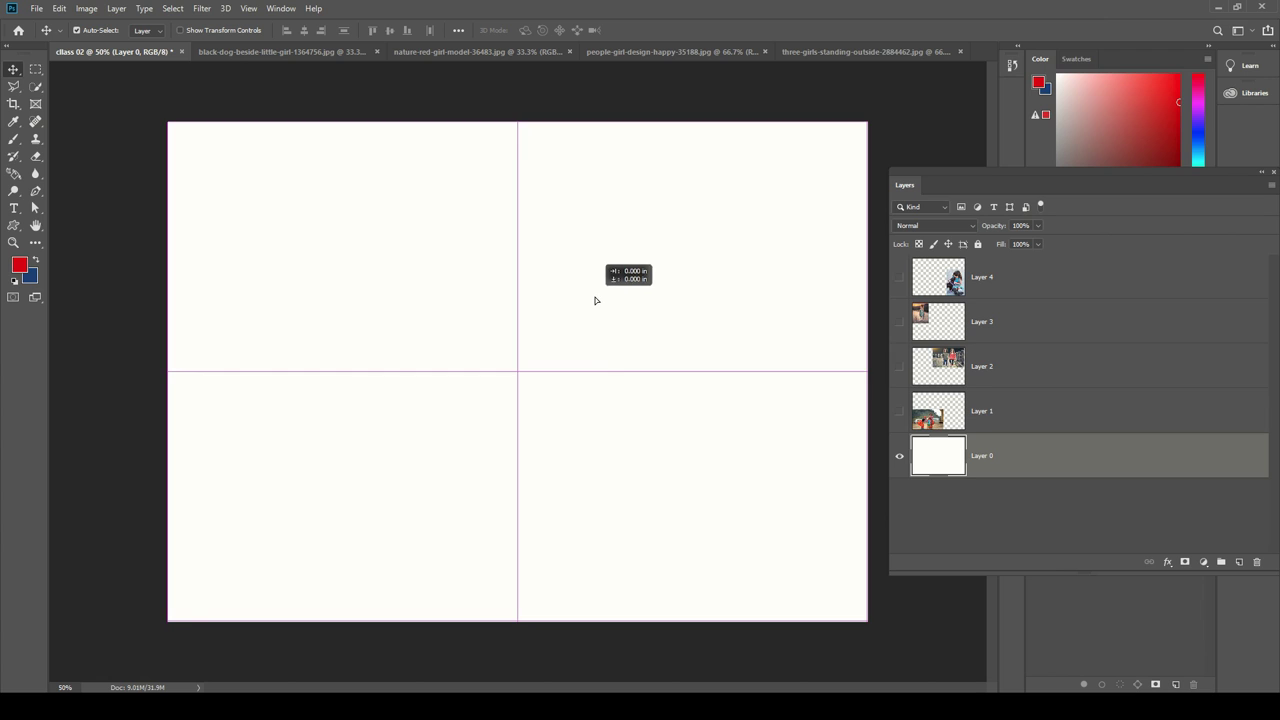
Step: Move Layer 0 above Layer 1, lower its opacity, then return it to the bottom
left_click_drag(985, 437, 1041, 396)
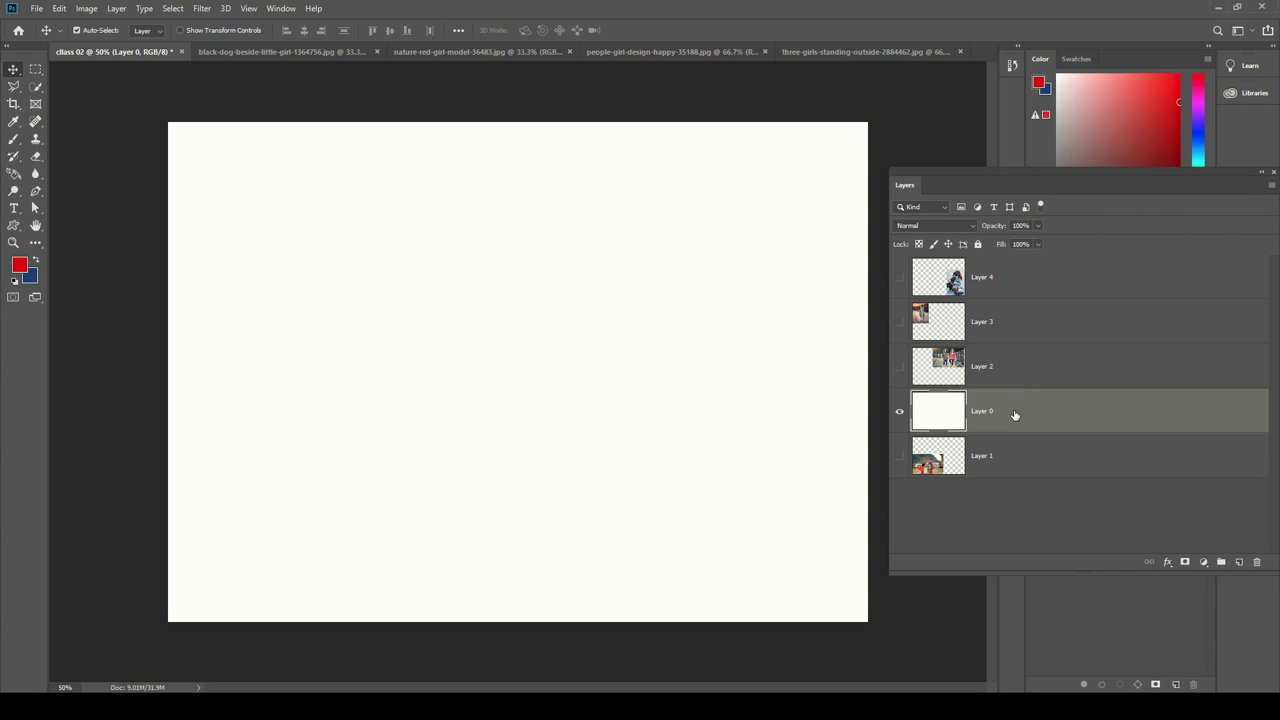
left_click(1037, 225)
mouse_move(1044, 243)
left_mouse_down()
mouse_move(978, 244)
mouse_move(1009, 242)
left_mouse_up()
left_click_drag(1020, 415, 1016, 494)
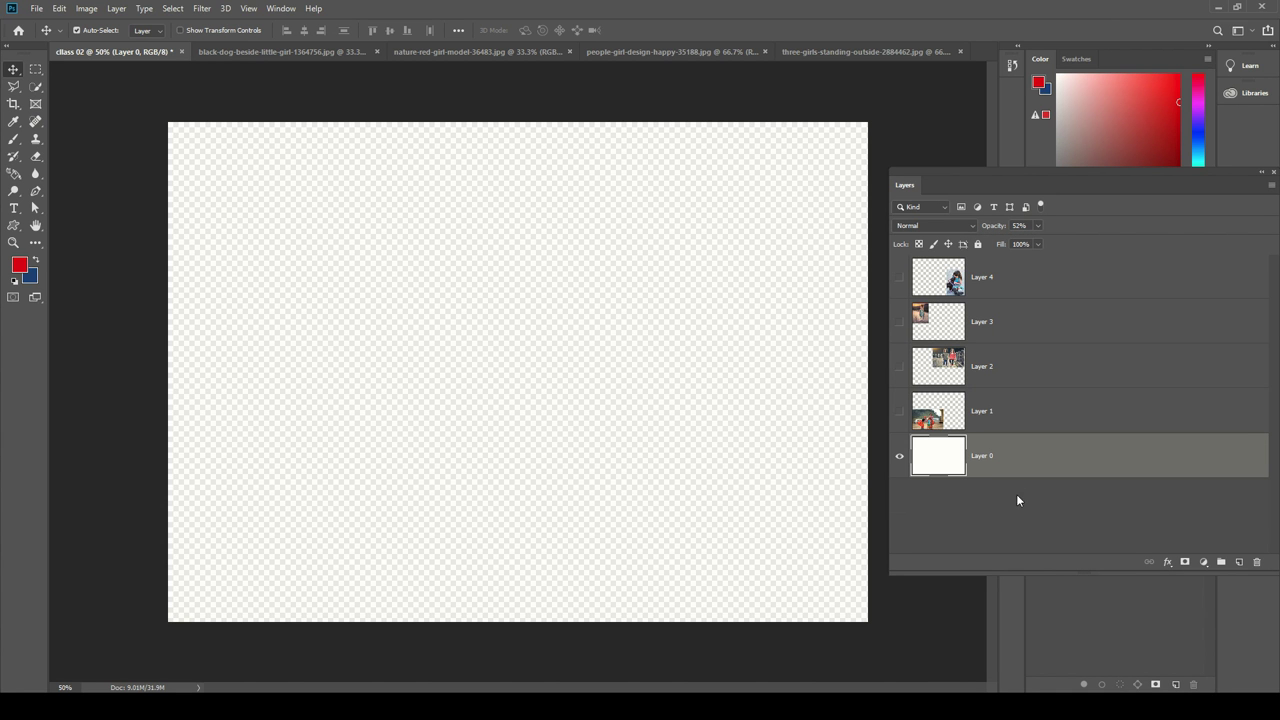
Step: Make Layers 1–4 visible again and toggle Layer 0 to show the transparency
left_click(899, 277)
left_click(899, 322)
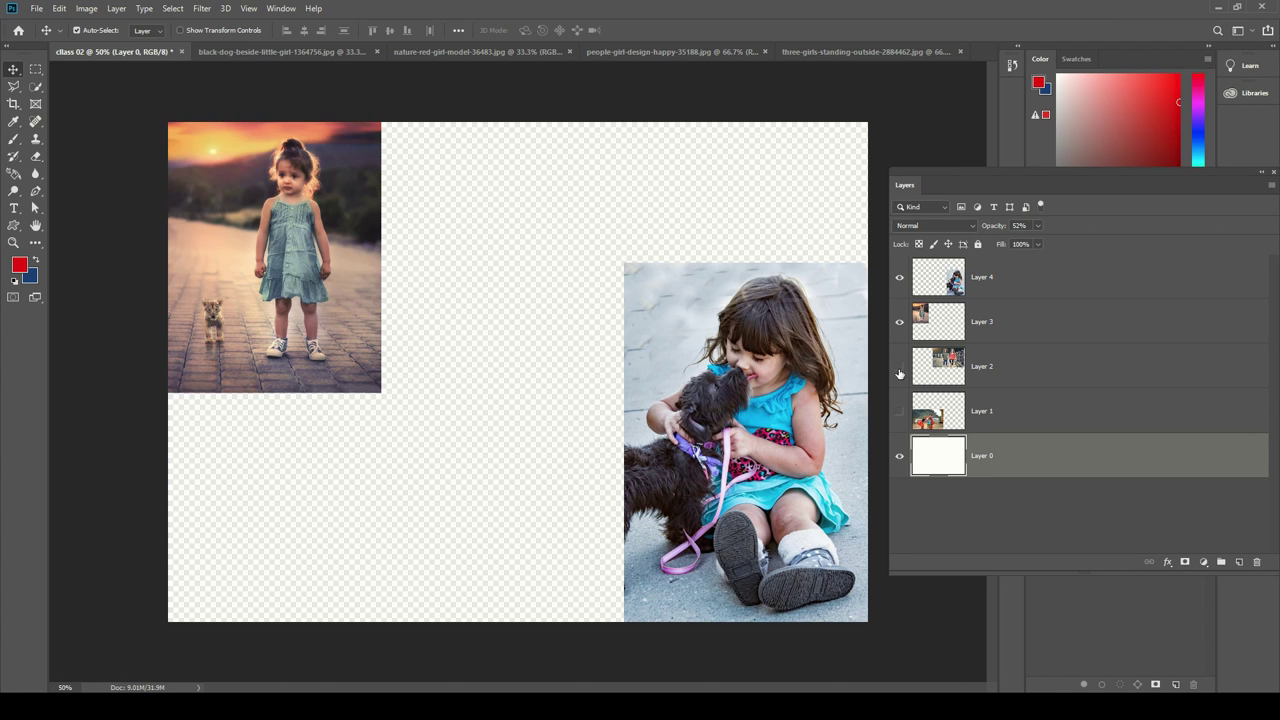
left_click(899, 366)
left_click(899, 411)
left_click(899, 456)
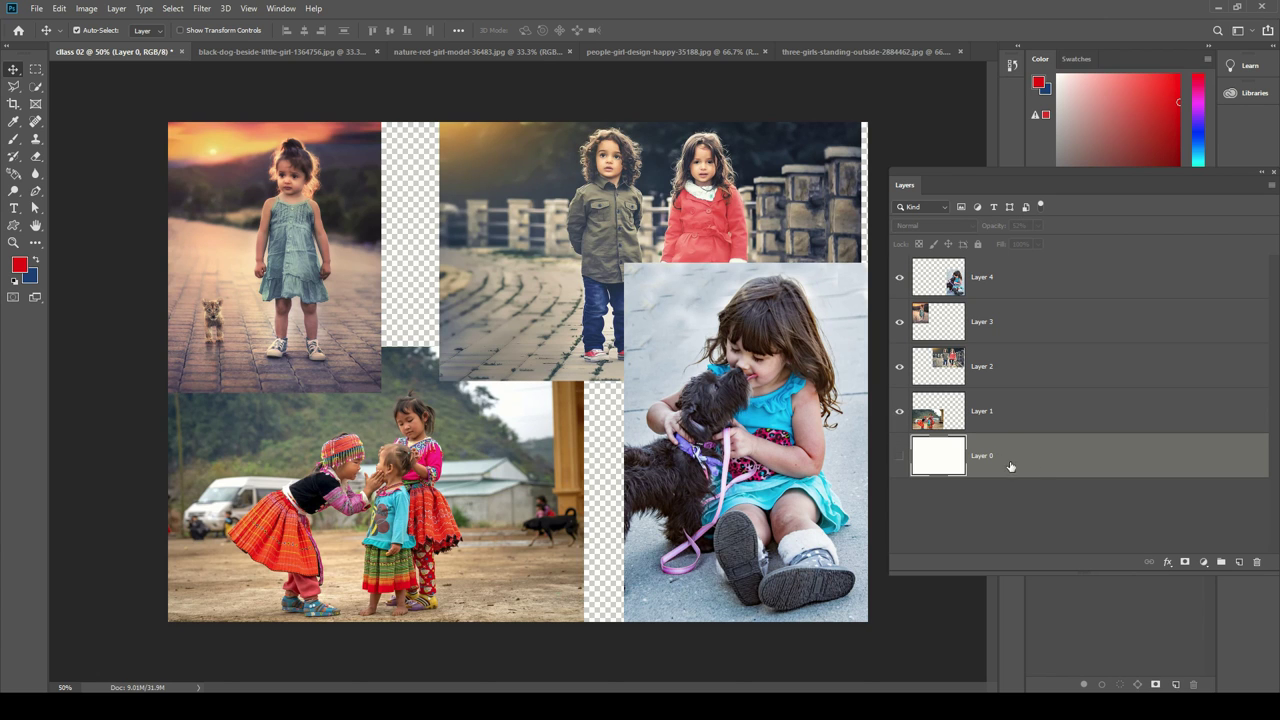
left_click(899, 456)
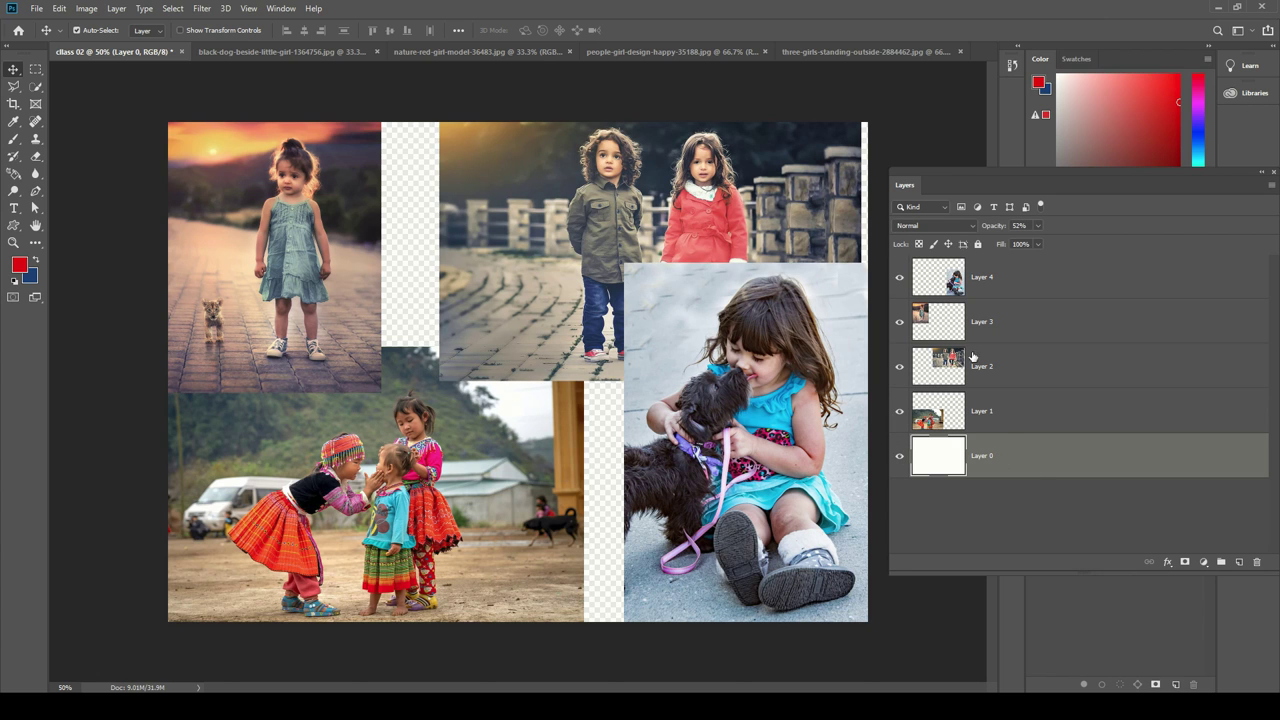
Step: Restore Layer 0's opacity to 100% and deselect it
left_click(1038, 228)
left_click_drag(1042, 241, 1144, 247)
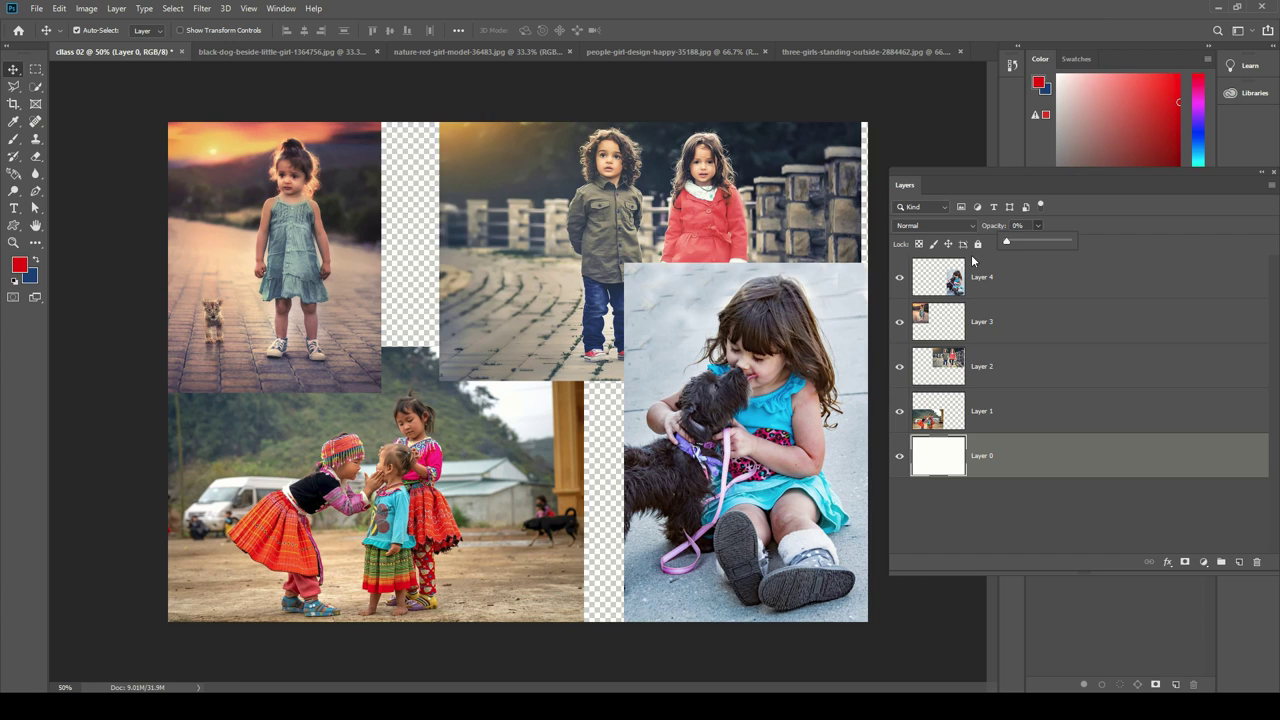
left_click(999, 512)
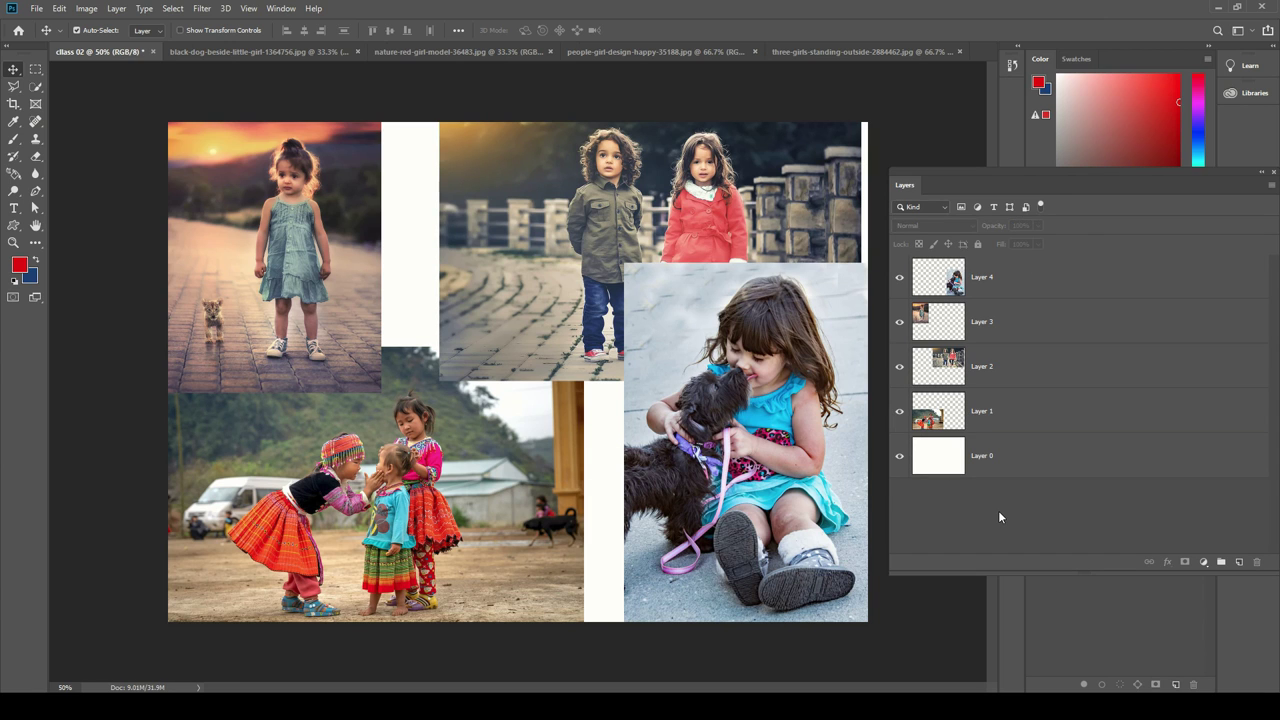